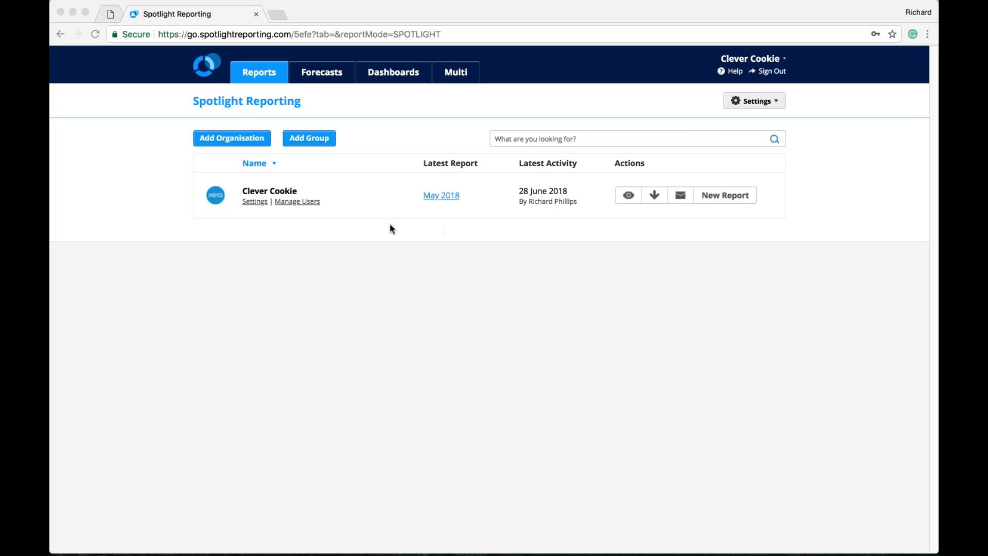
Add the existing Clever Cookie organisation to Spotlight Forecasting, leaving location and internal ID blank.
click(339, 76)
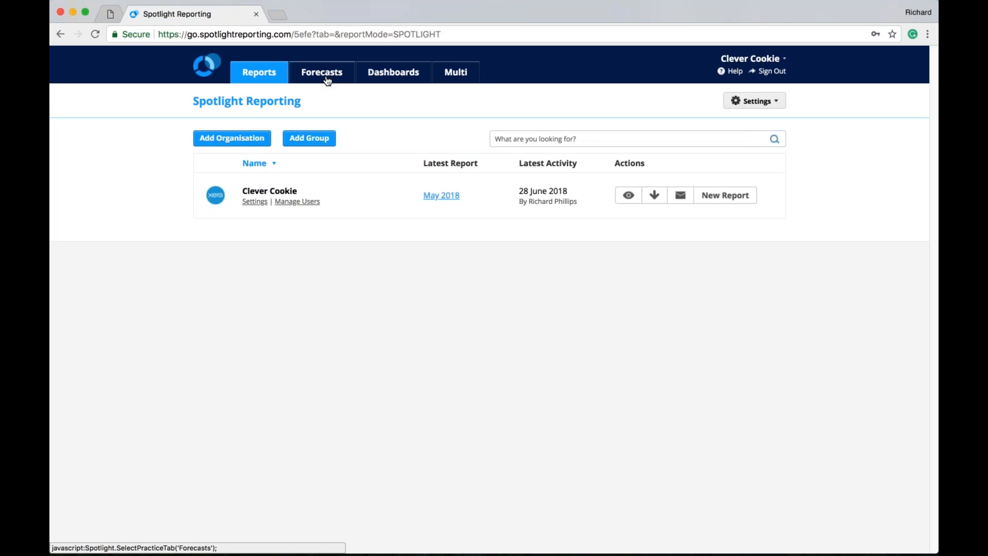
click(327, 77)
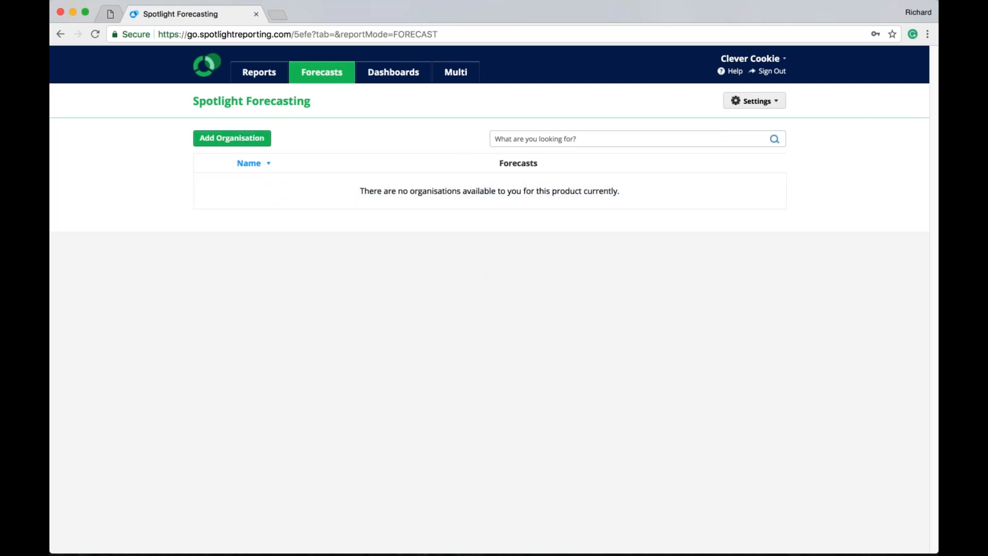
click(252, 139)
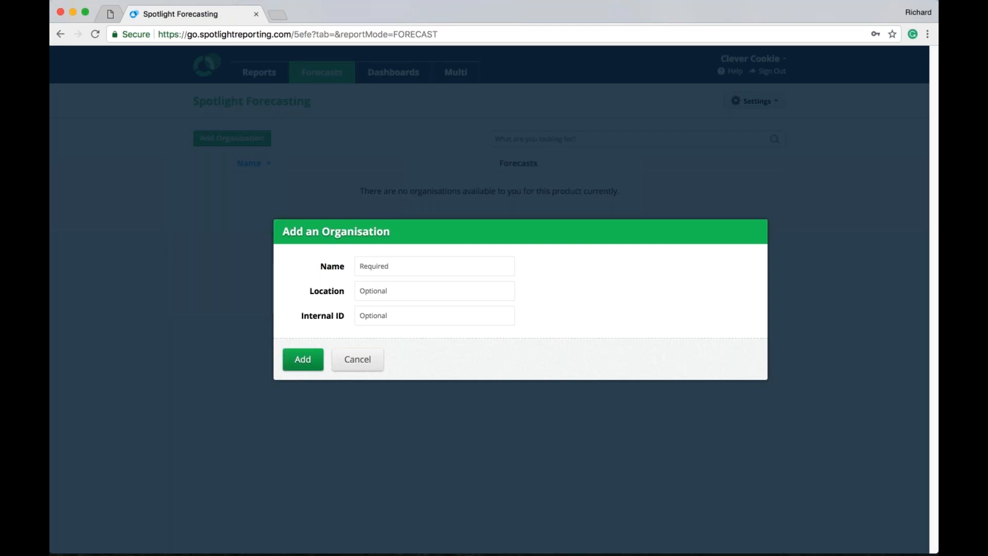
text(Cle)
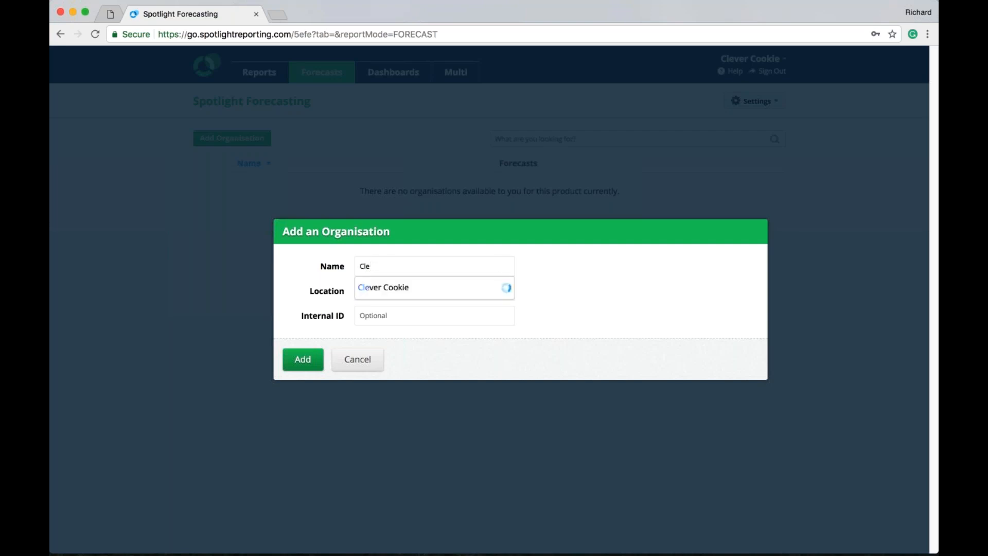
click(447, 292)
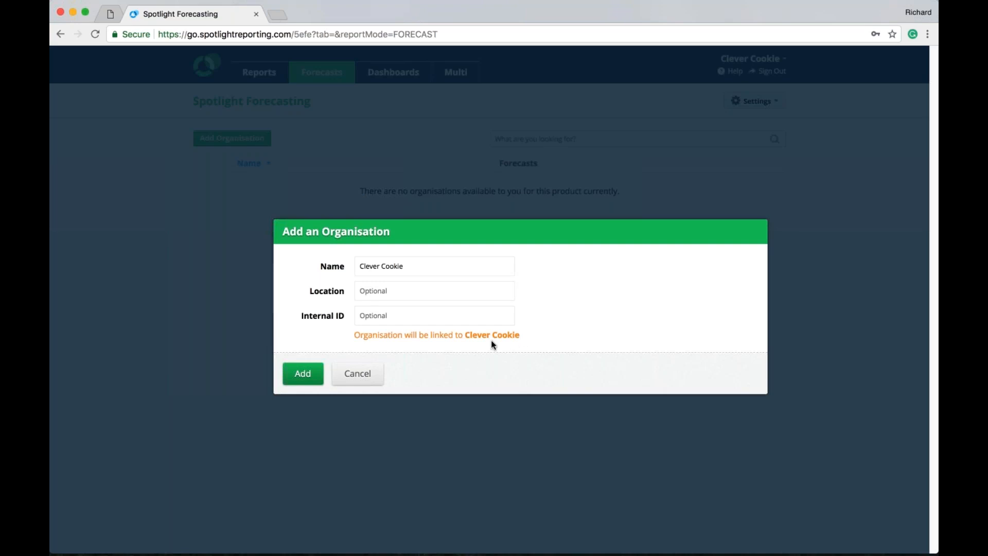
click(303, 374)
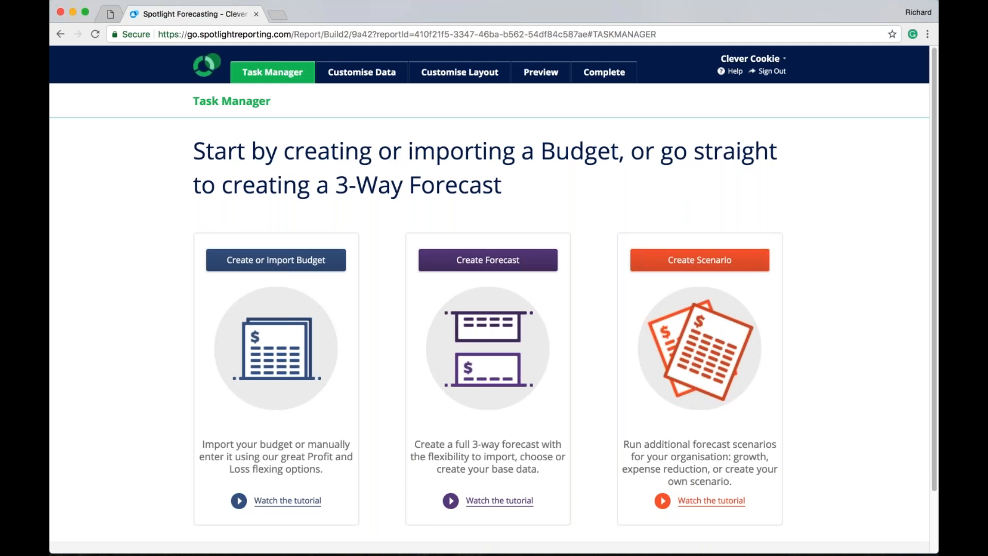
View the forecasting organisation list and Clever Cookie's Task Manager, ending back on the list.
click(205, 74)
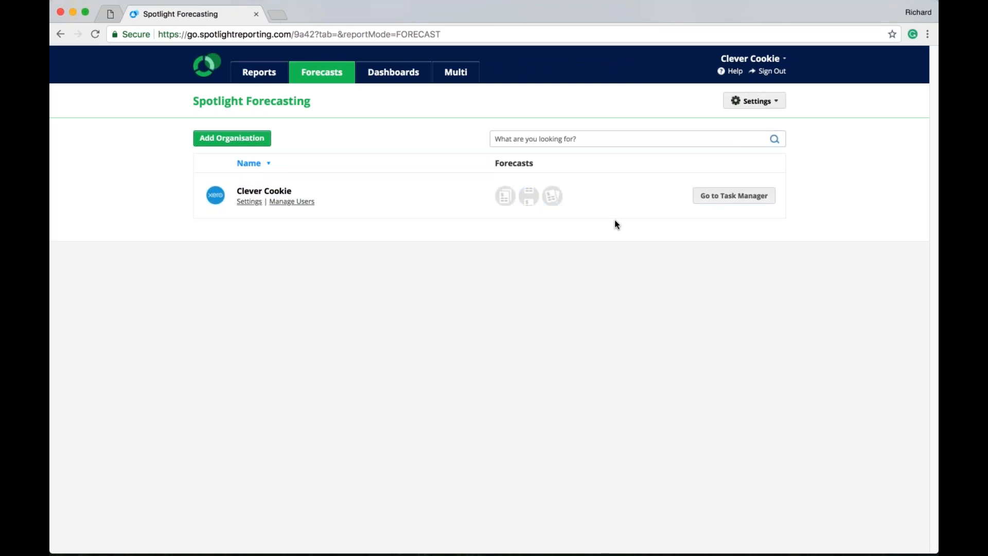
click(700, 200)
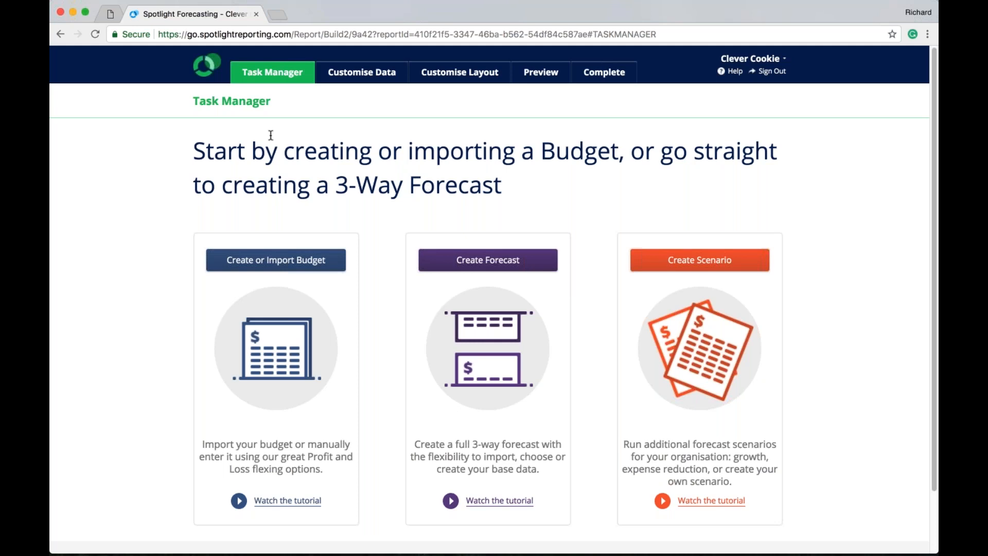
click(210, 74)
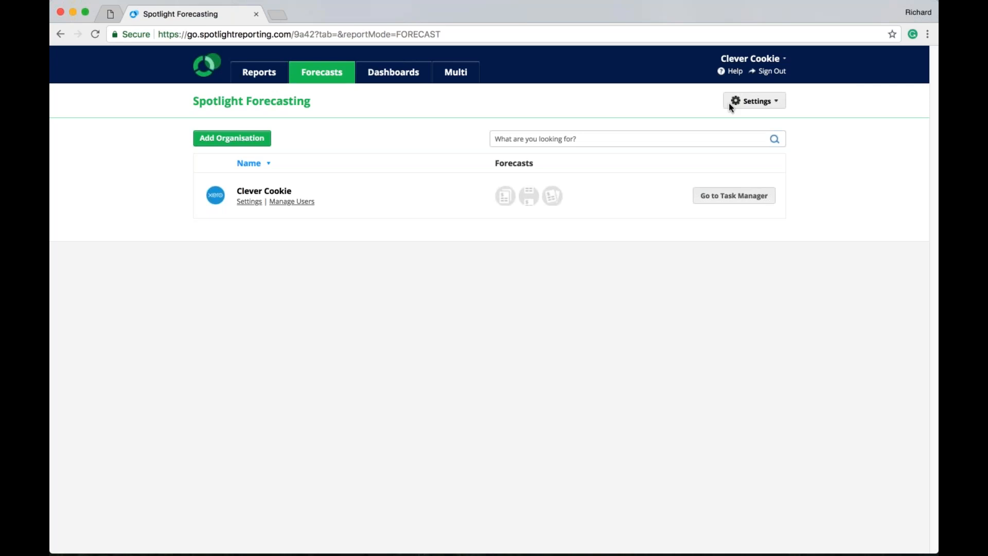
click(252, 207)
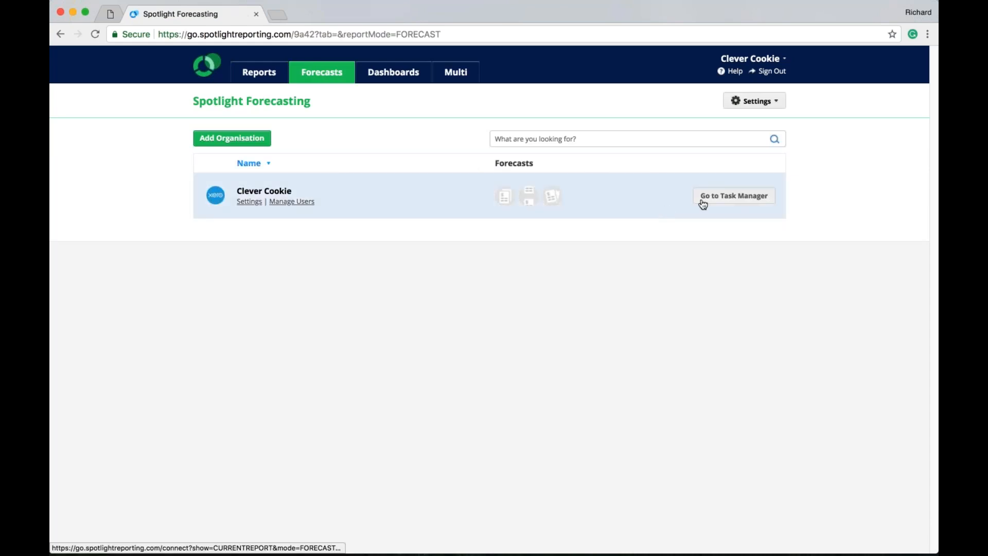
Create a forecast from Clever Cookie's Task Manager and name it "2018 - 2019 Forecast".
click(703, 203)
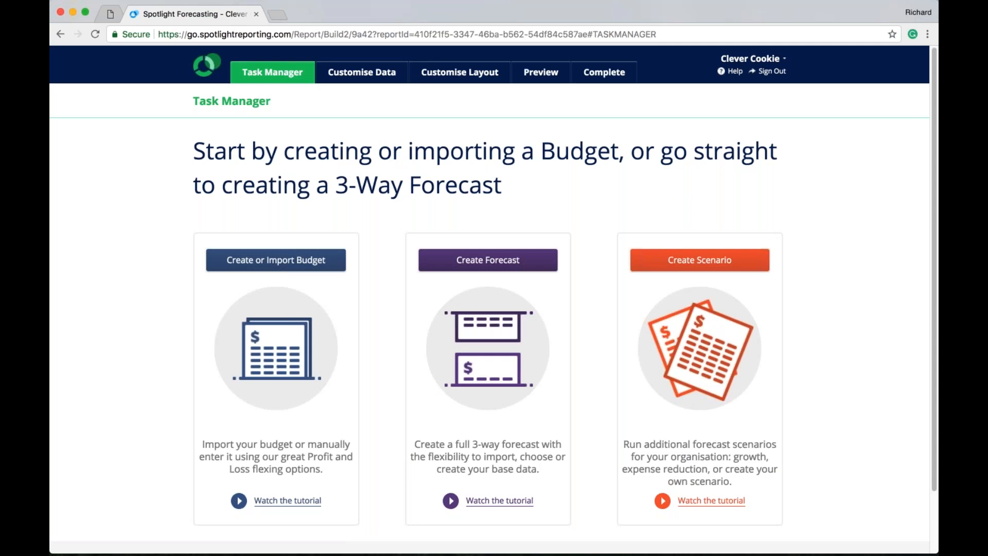
click(540, 265)
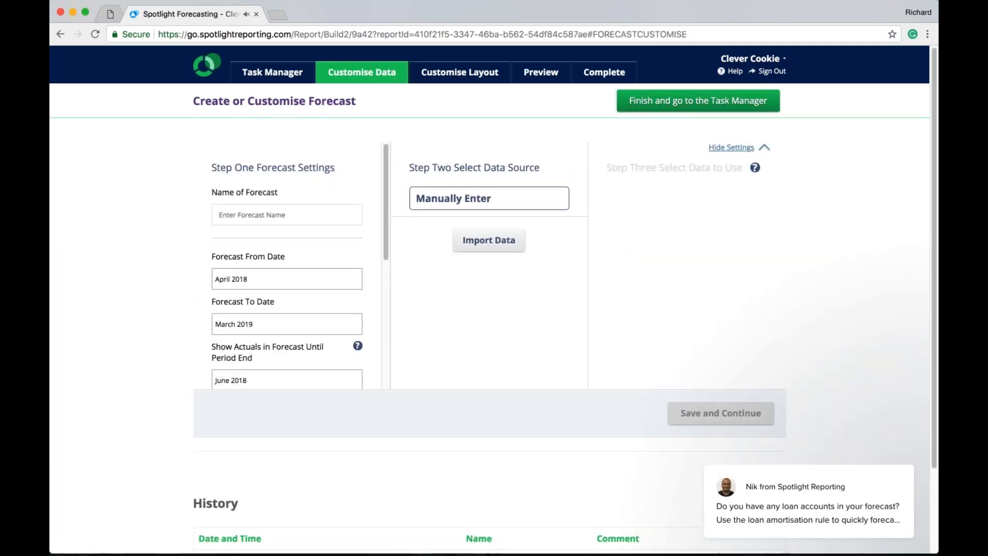
click(880, 452)
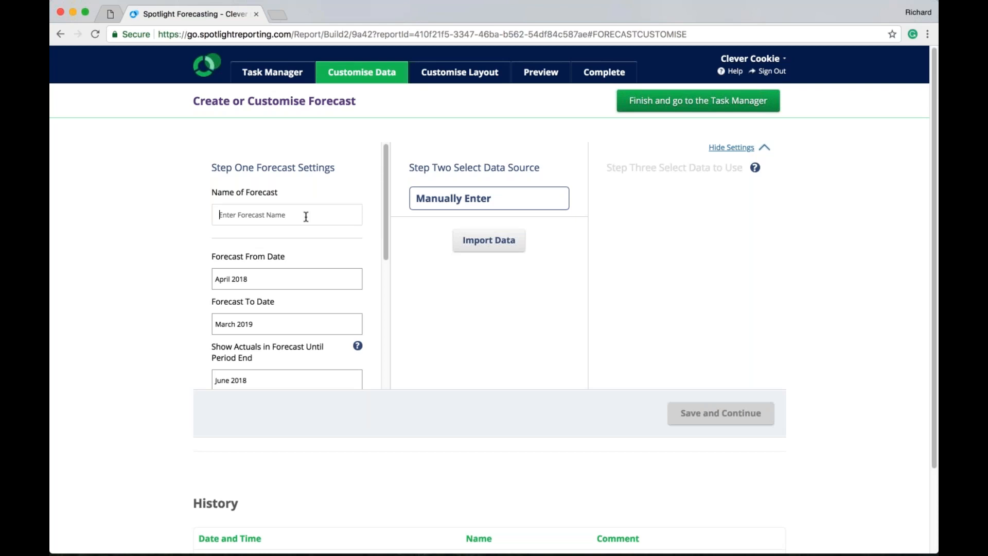
text(2018)
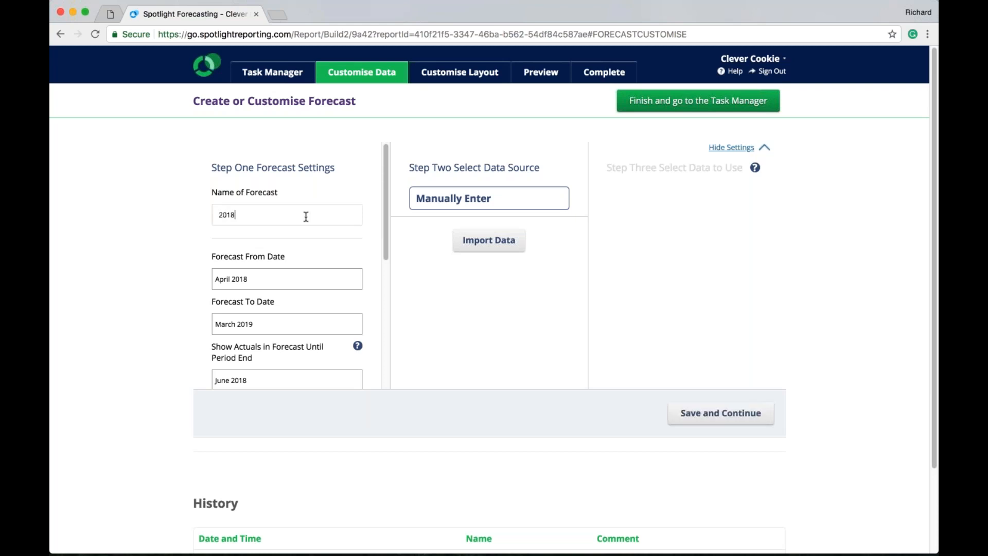
text( - 2019 Forecast)
Review the month choices for showing actuals in the forecast and the options for Sales Tax Basis.
drag(385, 171, 386, 224)
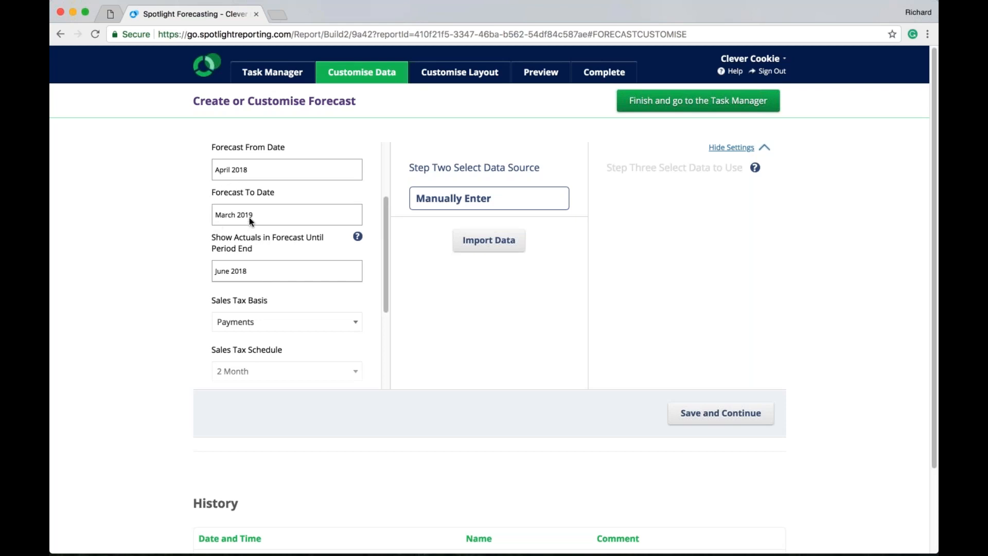
click(259, 276)
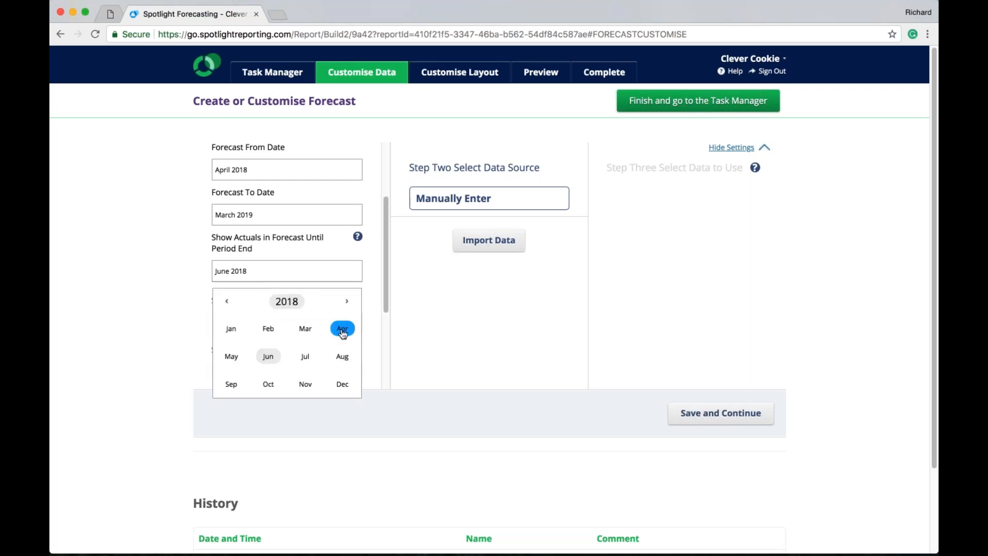
click(132, 215)
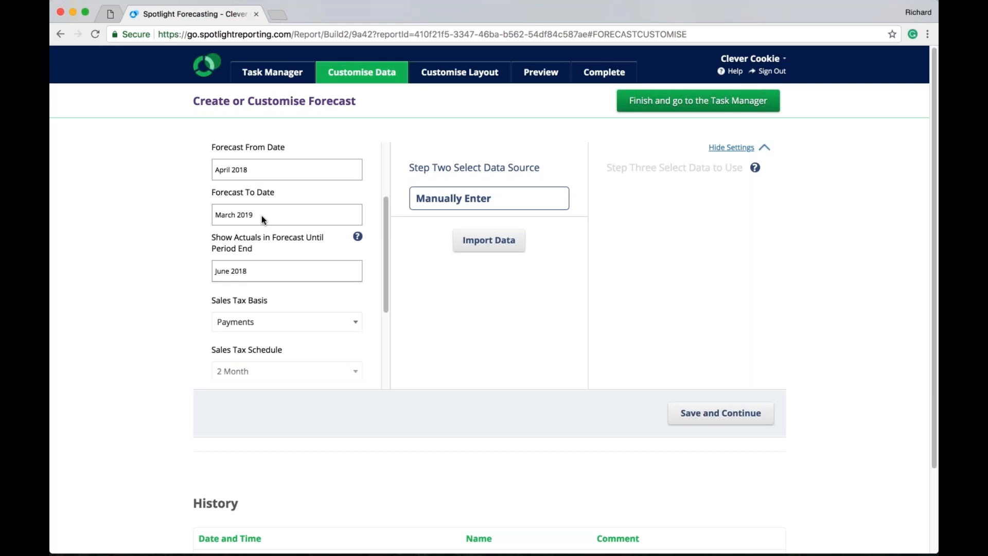
drag(385, 211, 389, 289)
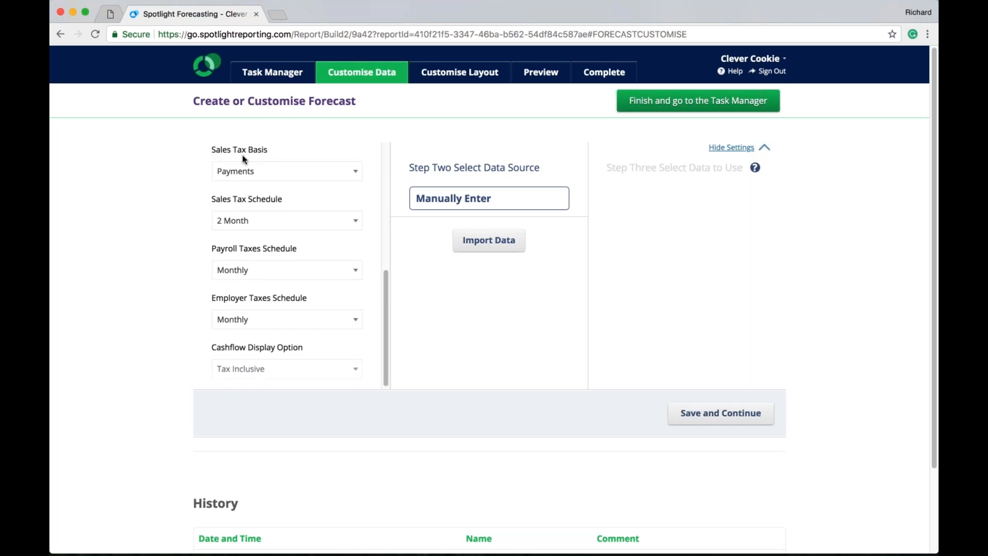
click(354, 173)
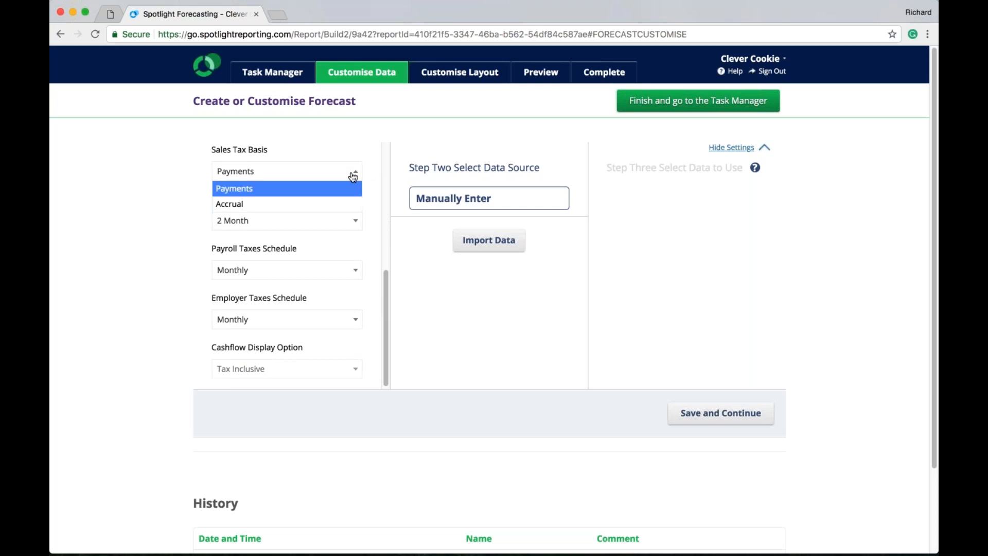
click(296, 198)
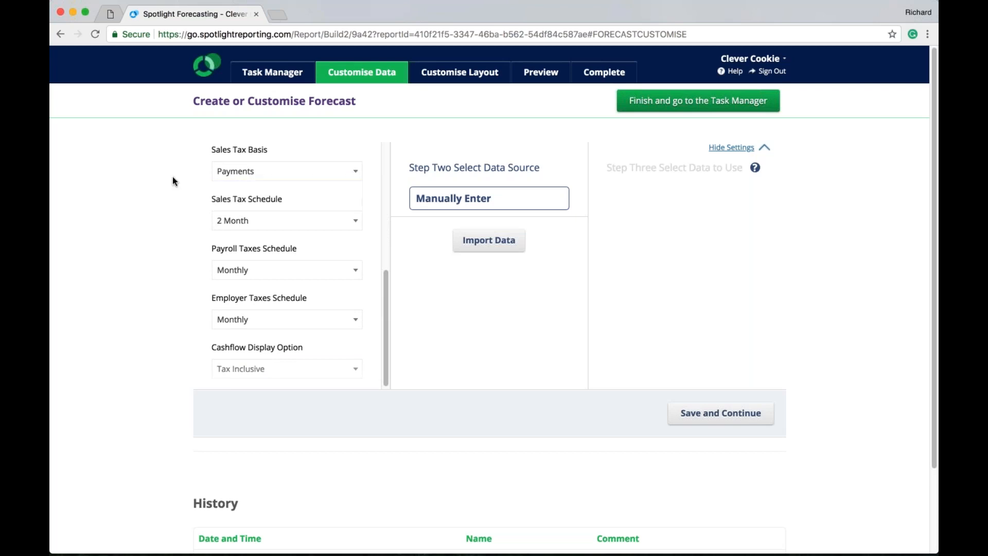
Preview the payment months of the 1 Month Sales Tax Schedule and choose the 2 Month schedule.
click(356, 226)
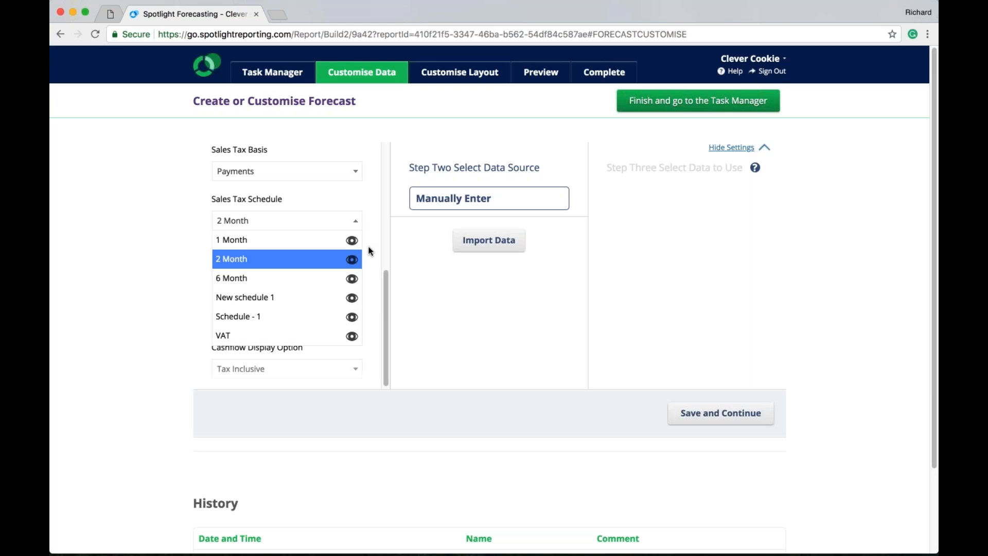
mouse_move(352, 264)
mouse_move(351, 242)
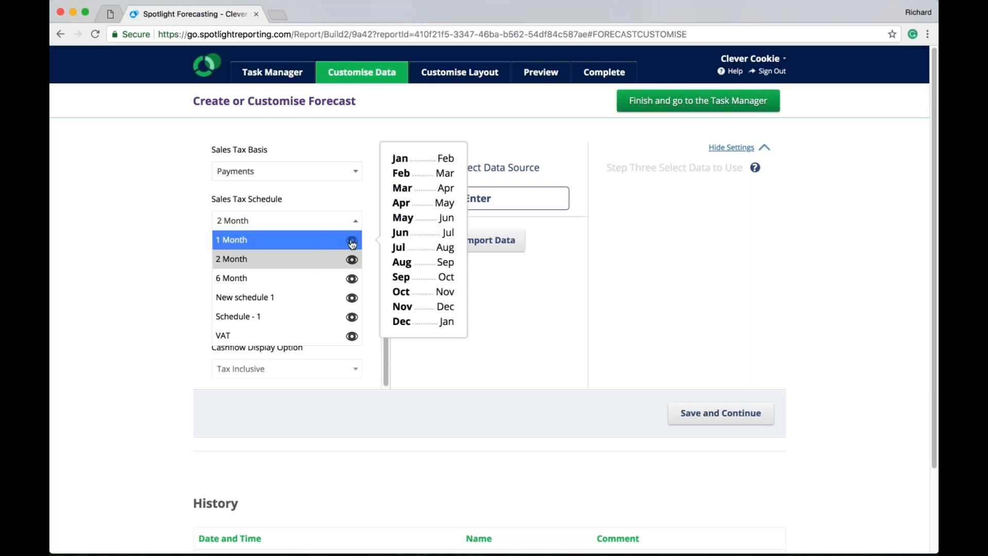
click(354, 265)
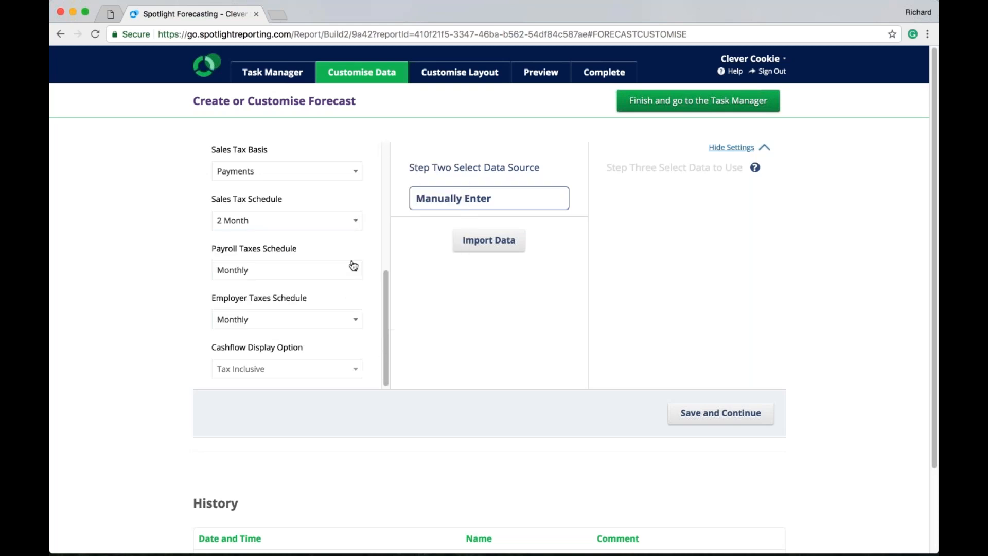
Preview the payment months of the PAYE payroll taxes schedule and the Monthly employer taxes schedule.
click(355, 266)
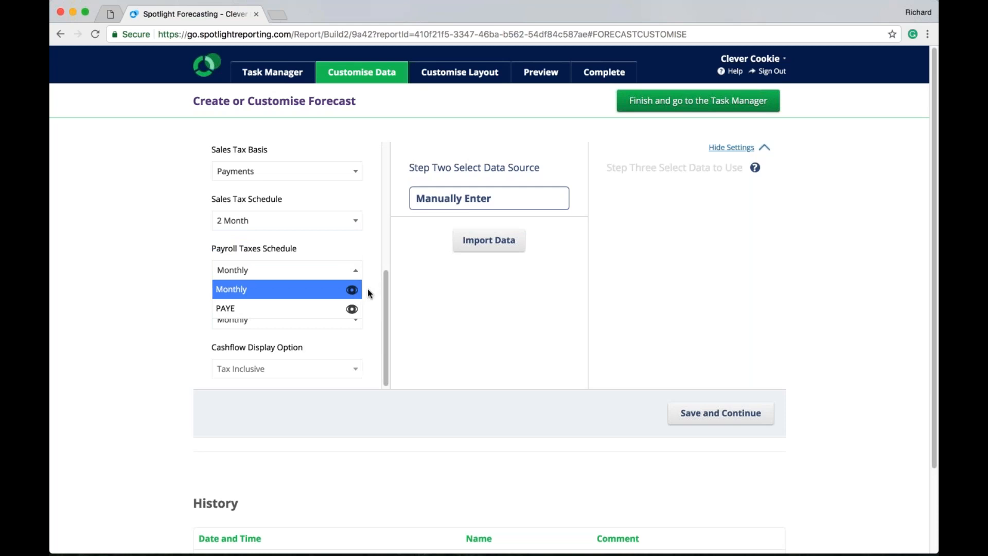
mouse_move(353, 309)
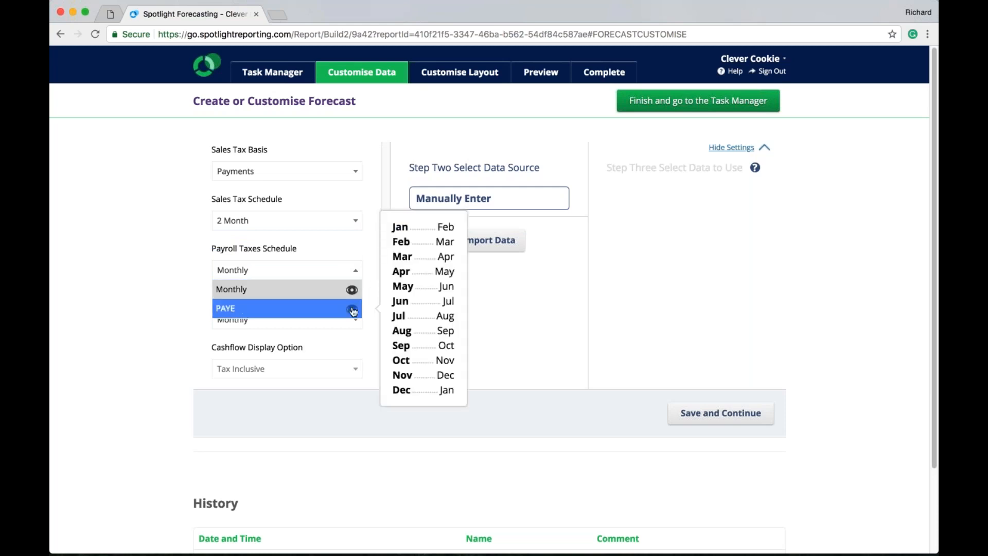
click(367, 297)
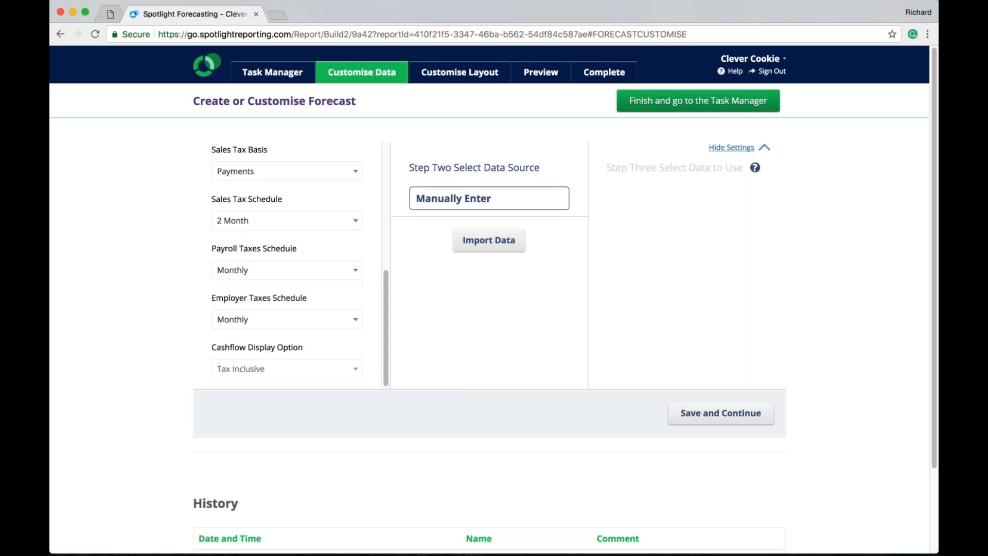
click(359, 325)
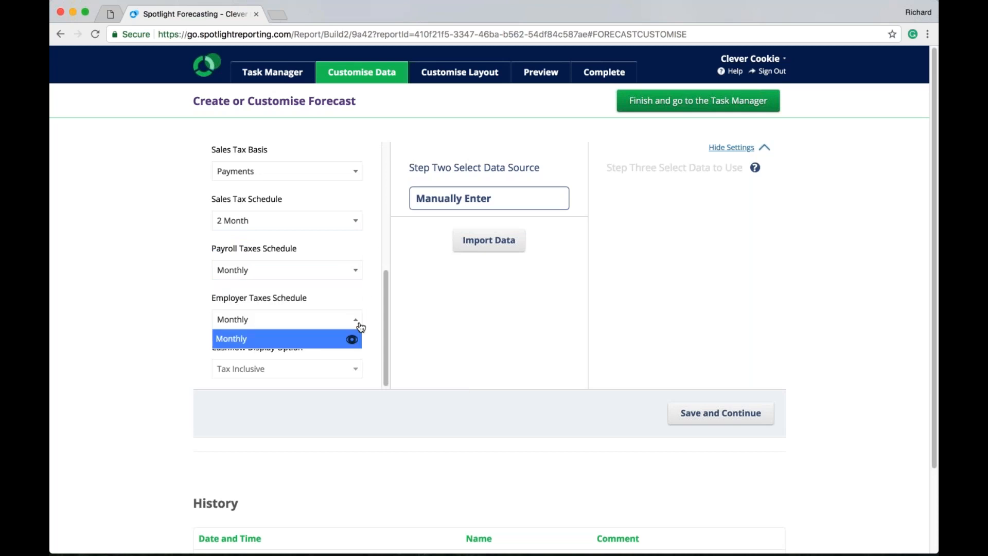
mouse_move(352, 339)
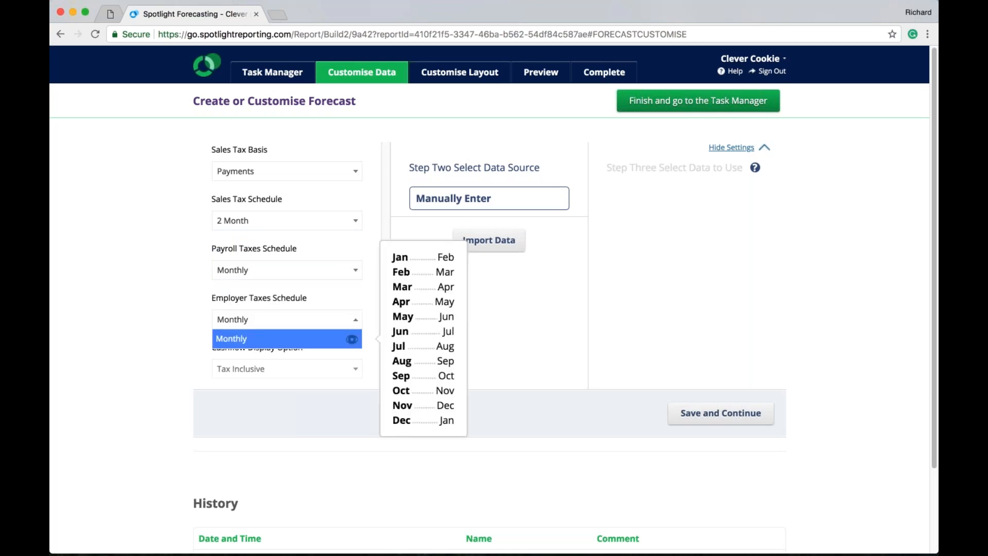
click(363, 302)
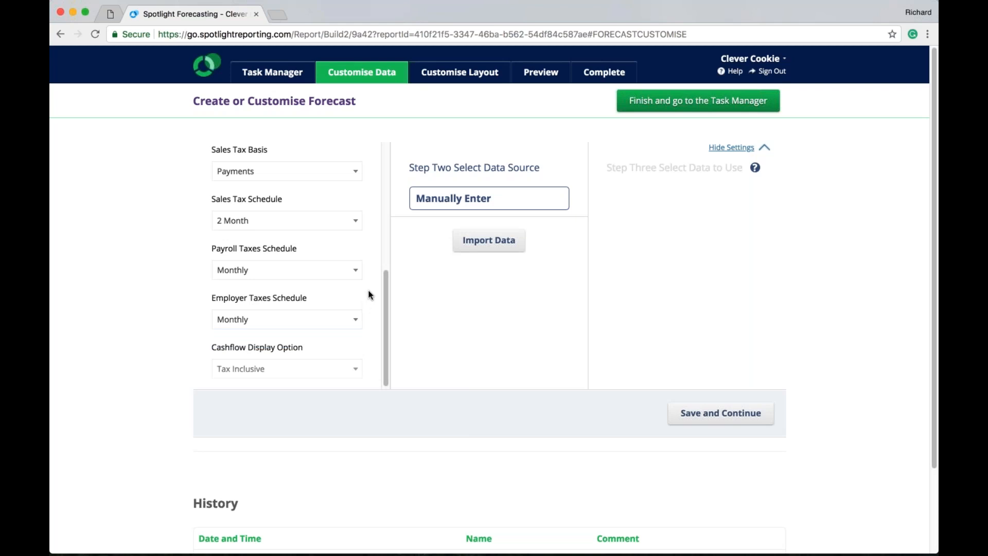
Open the practice's Forecast Schedules settings and review the country choices, keeping New Zealand.
click(206, 74)
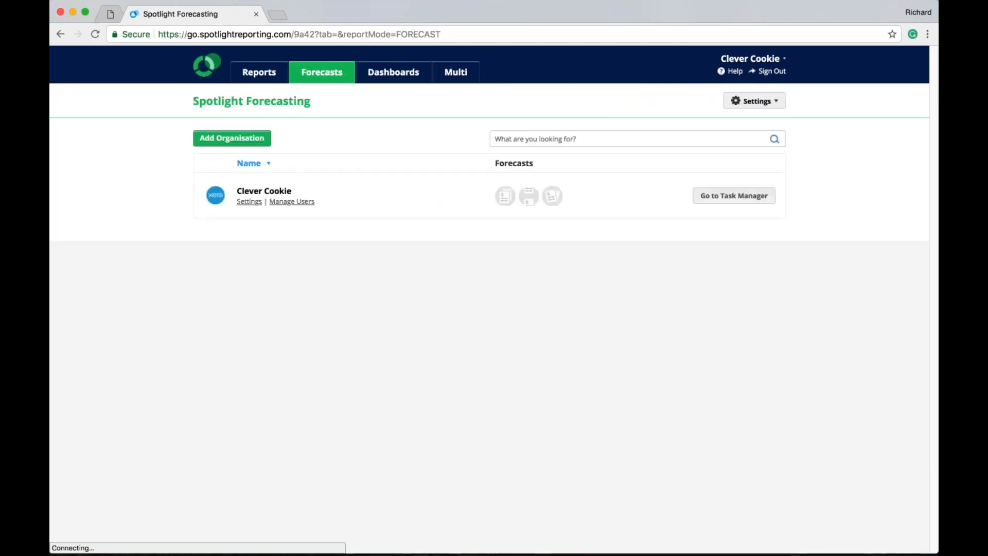
click(756, 103)
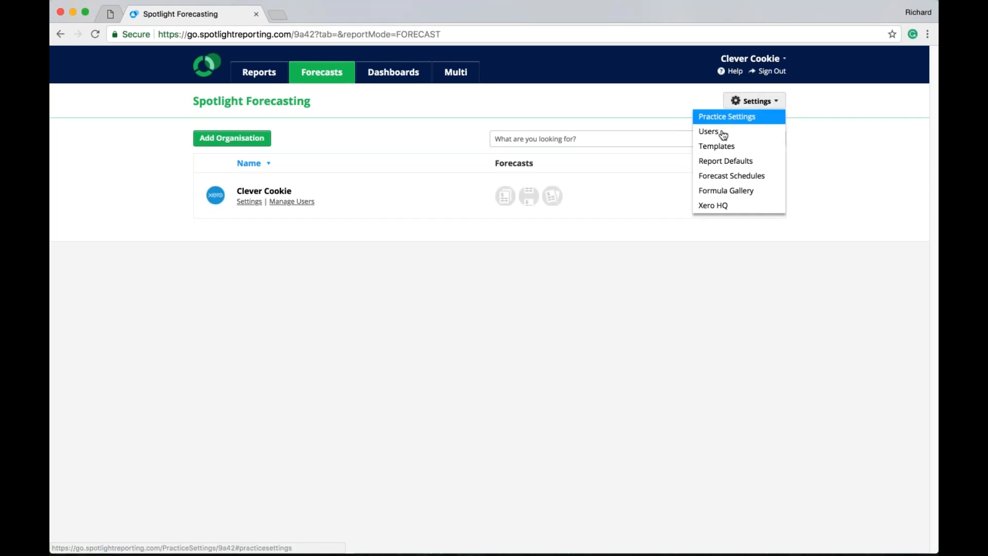
click(718, 177)
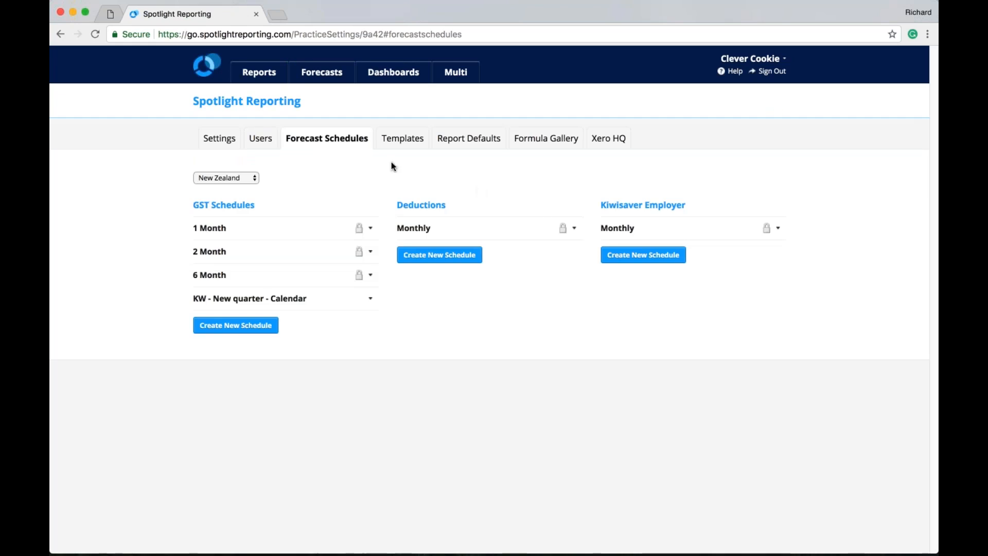
click(254, 178)
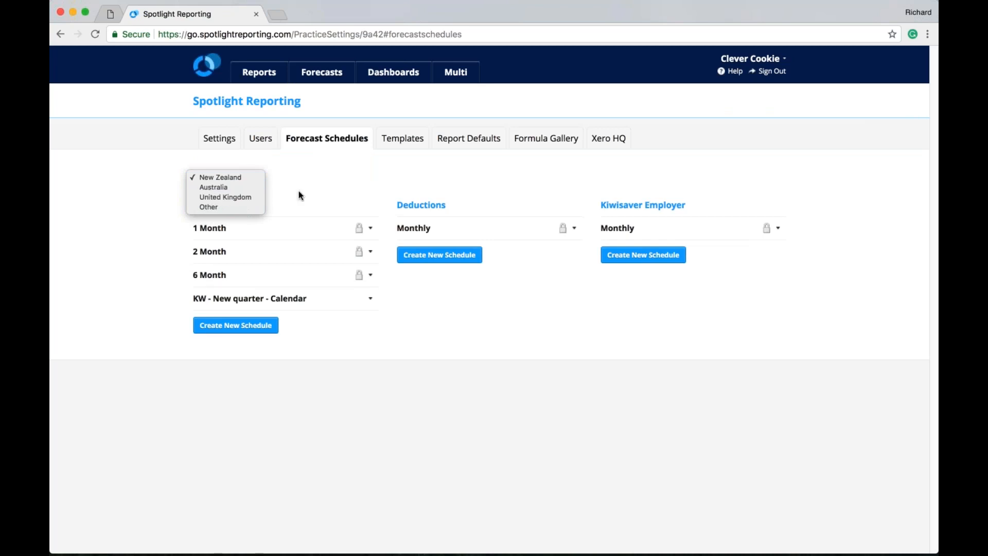
click(337, 182)
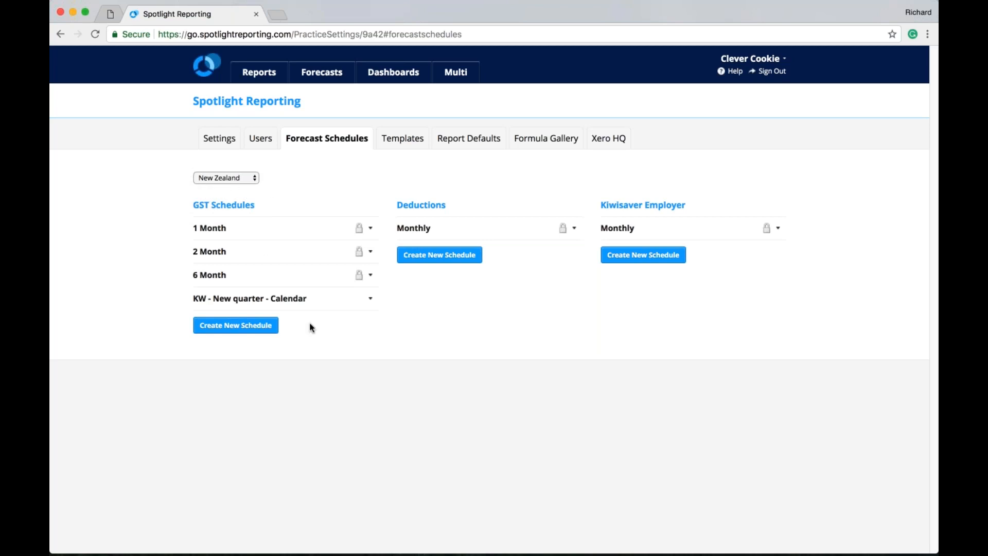
Open a blank new GST schedule and examine its name field and the payment month choices for each activity month.
click(238, 328)
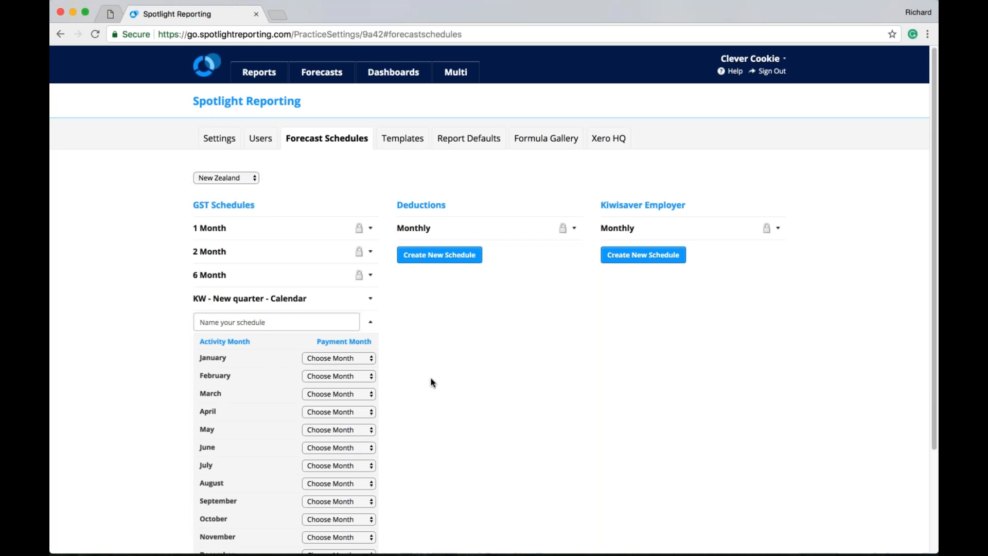
scroll(418, 340, down, 2)
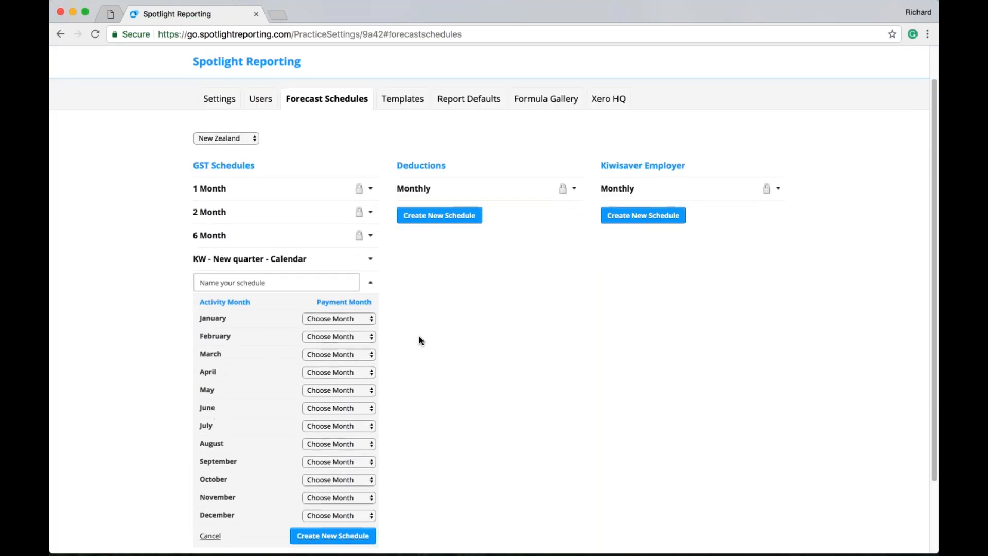
click(340, 319)
click(454, 350)
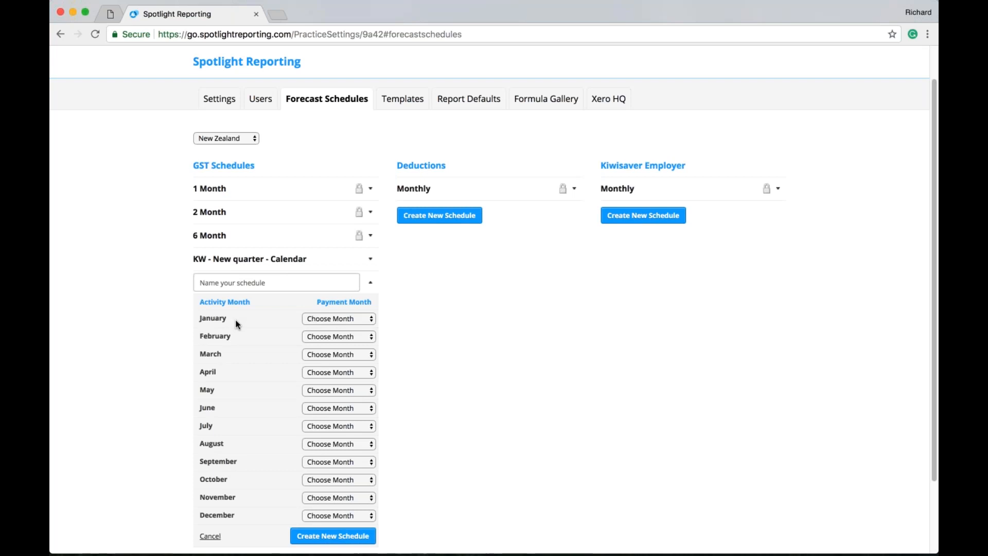
scroll(236, 319, up, 2)
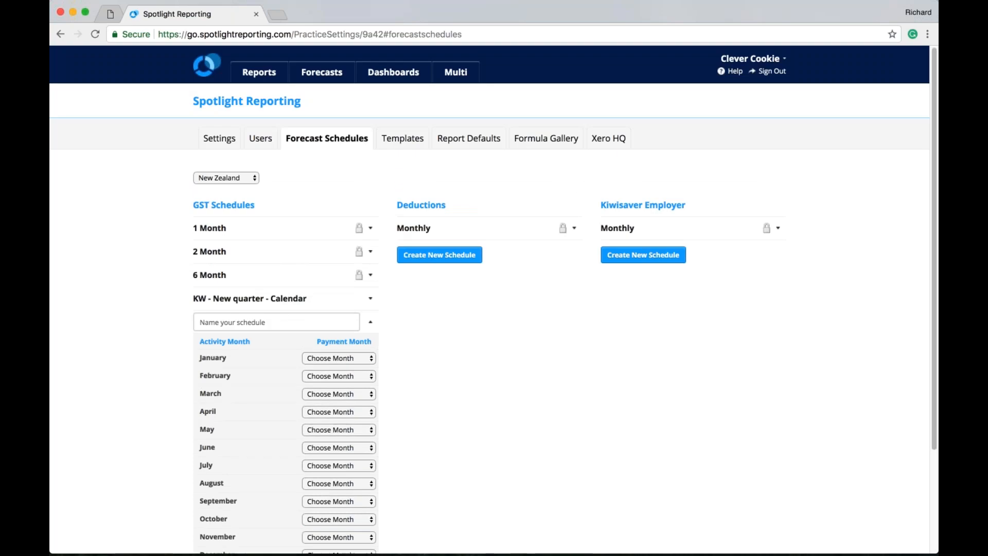
Return to Clever Cookie's Task Manager, start a new forecast and name it "2018 - 2019 Forecast".
click(321, 72)
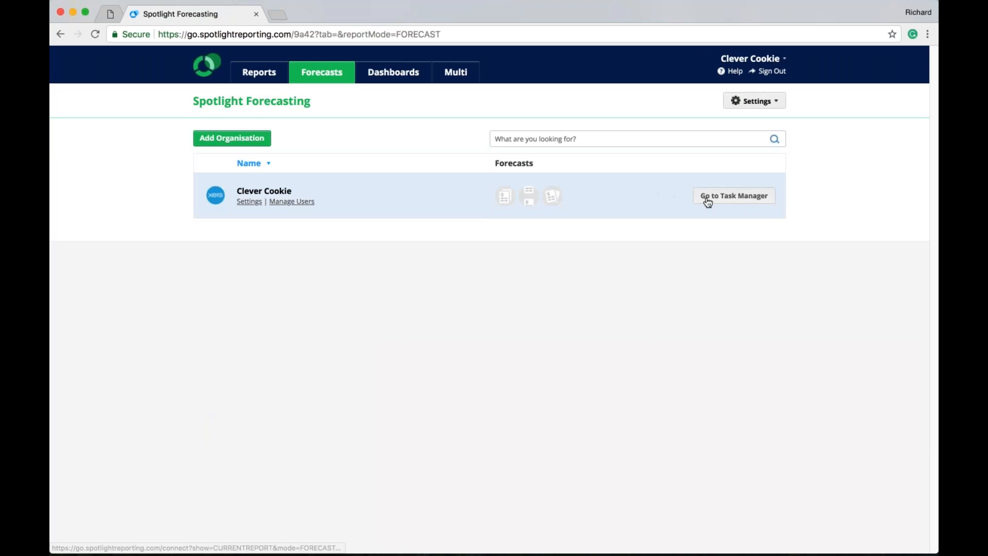
click(712, 201)
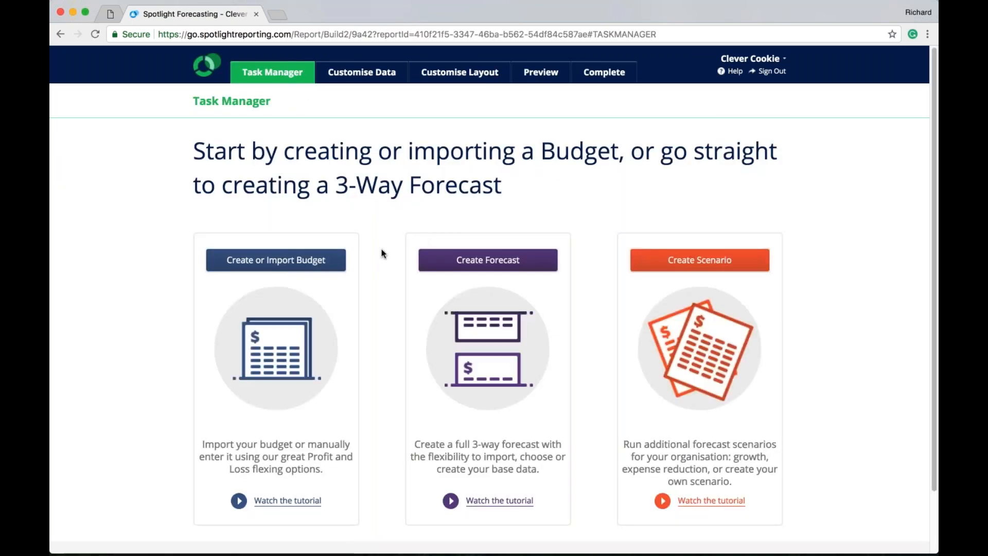
click(484, 260)
click(336, 225)
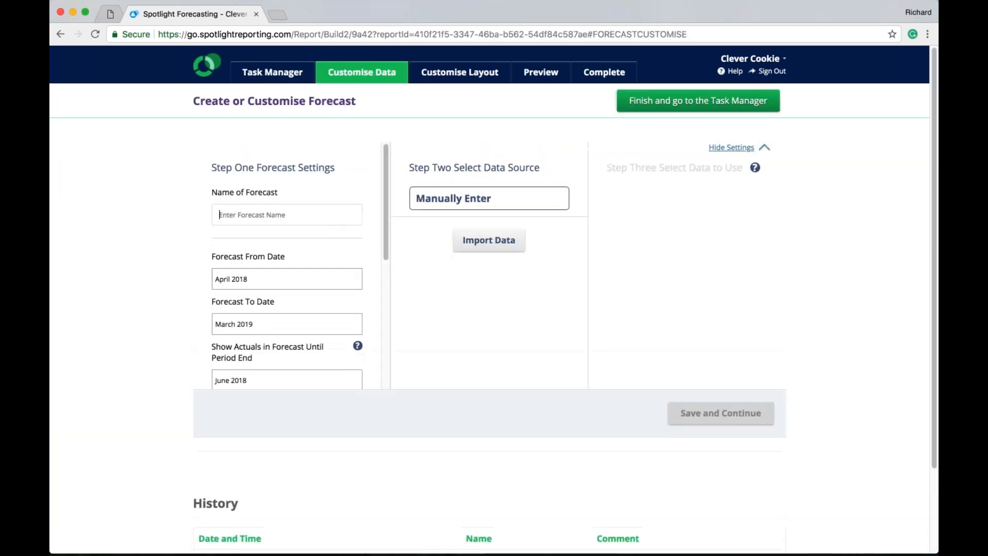
text(8 )
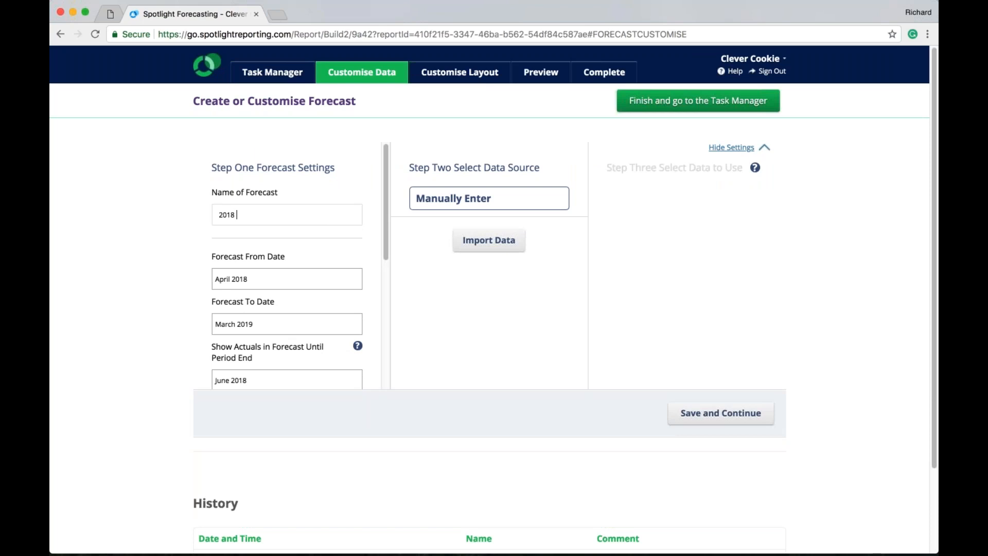
text(- 2019 Forecast)
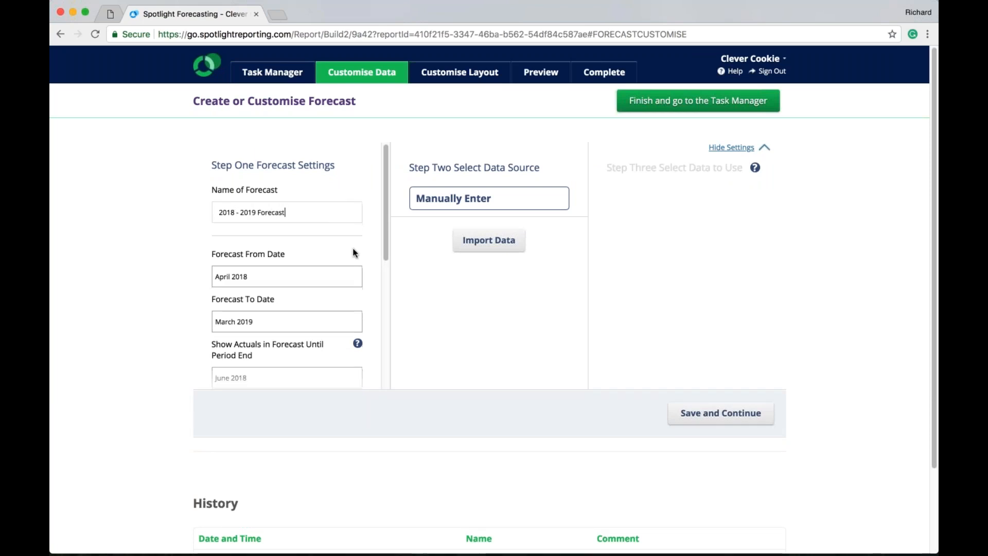
Review the forecast's dates, tax basis and tax schedules, and check the choices for Cashflow Display Option.
scroll(328, 249, down, 2)
scroll(367, 265, down, 1)
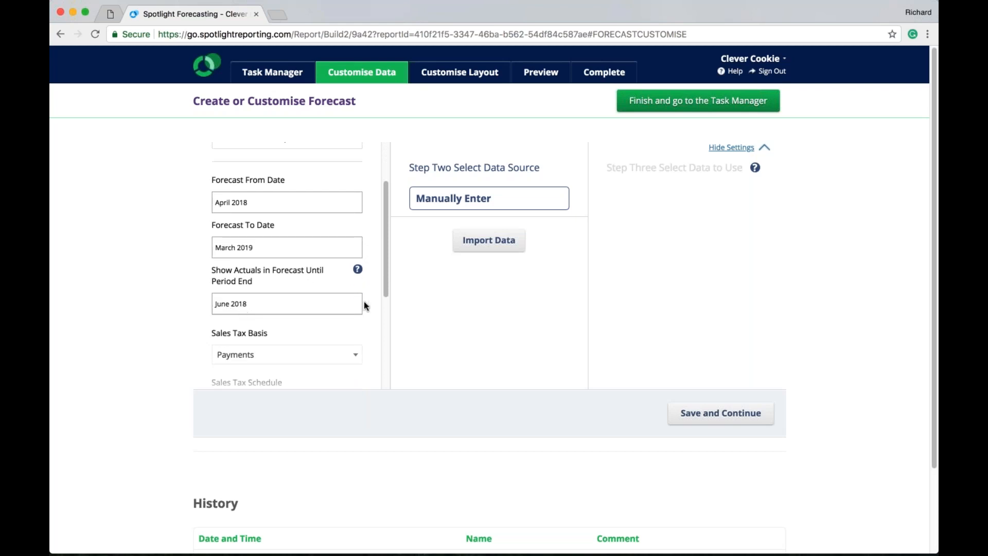
scroll(377, 303, down, 1)
scroll(375, 284, down, 4)
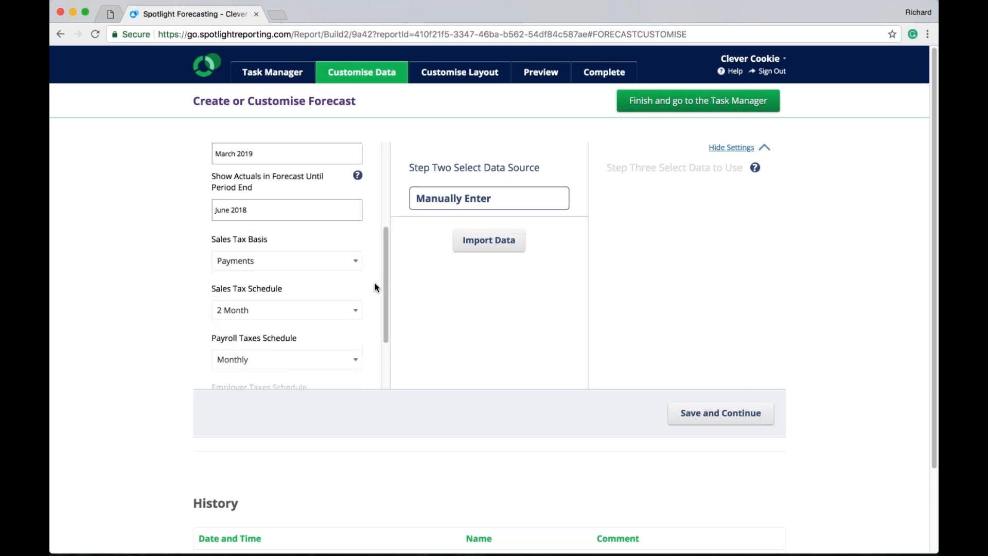
scroll(375, 283, down, 2)
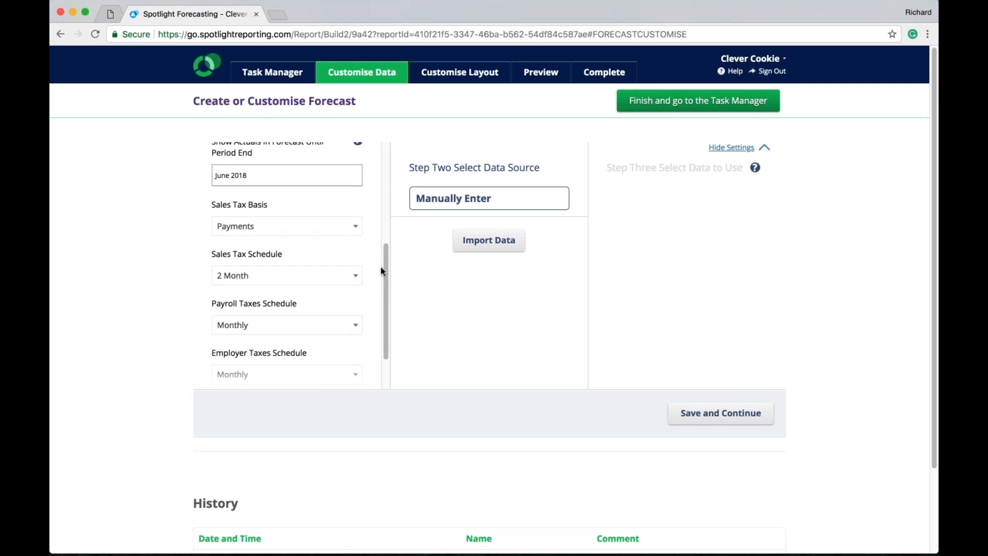
scroll(382, 282, down, 3)
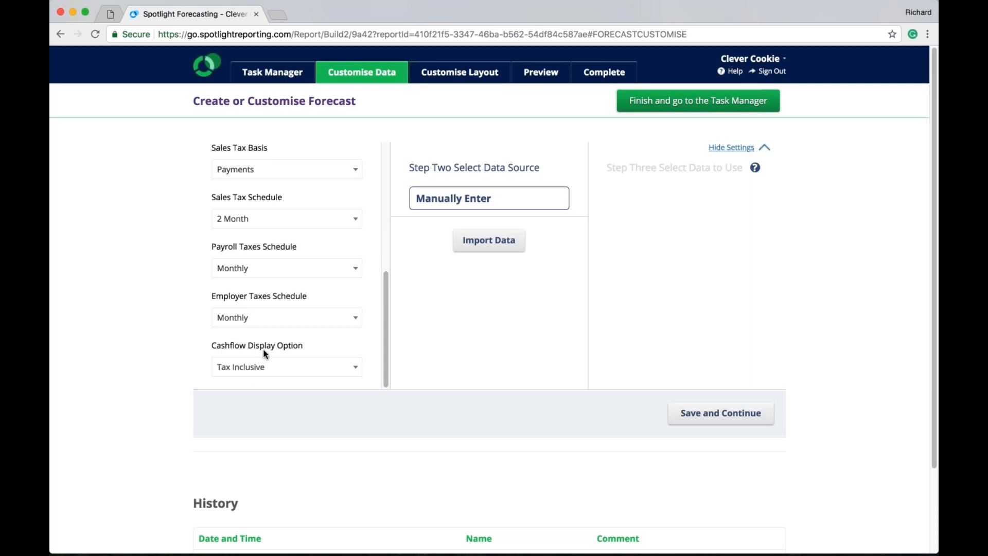
click(356, 367)
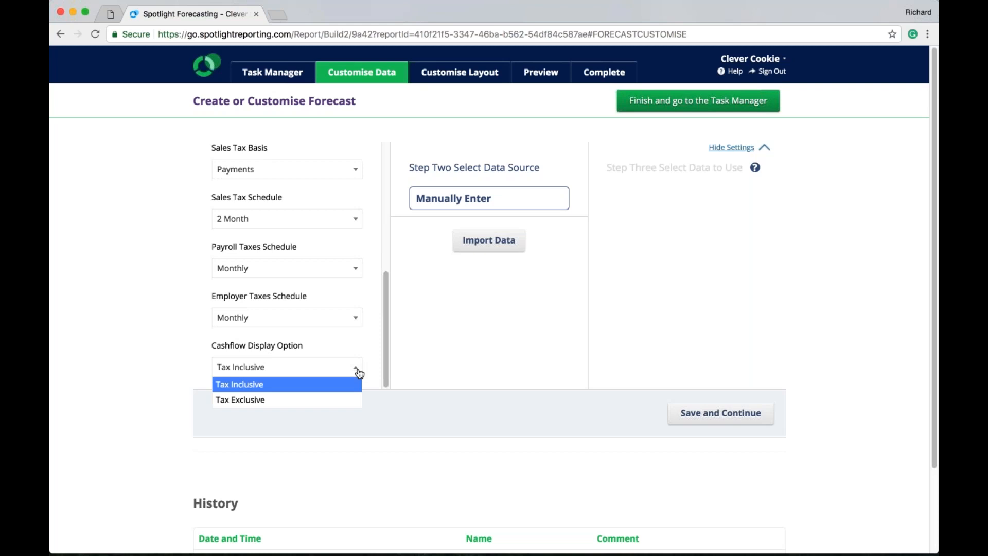
click(374, 337)
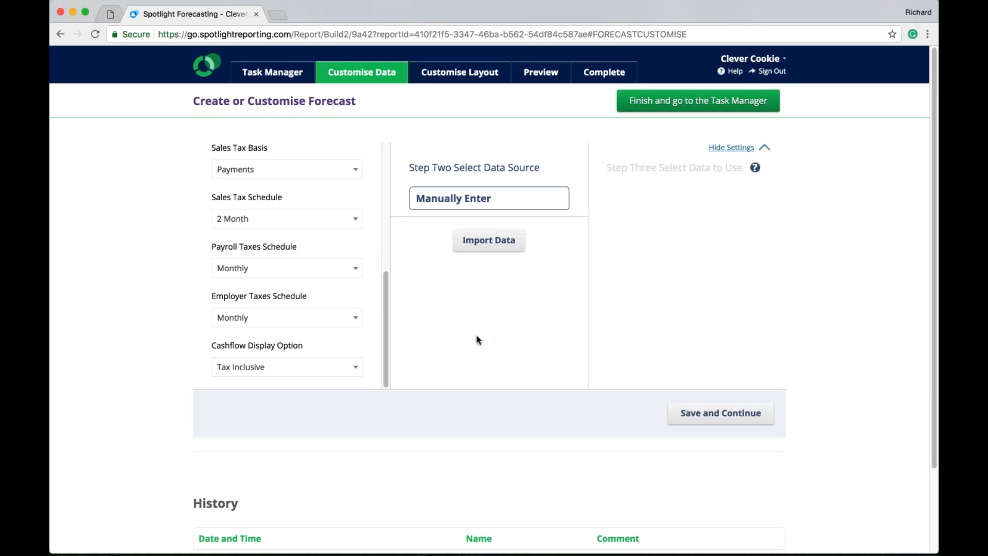
drag(383, 310, 373, 168)
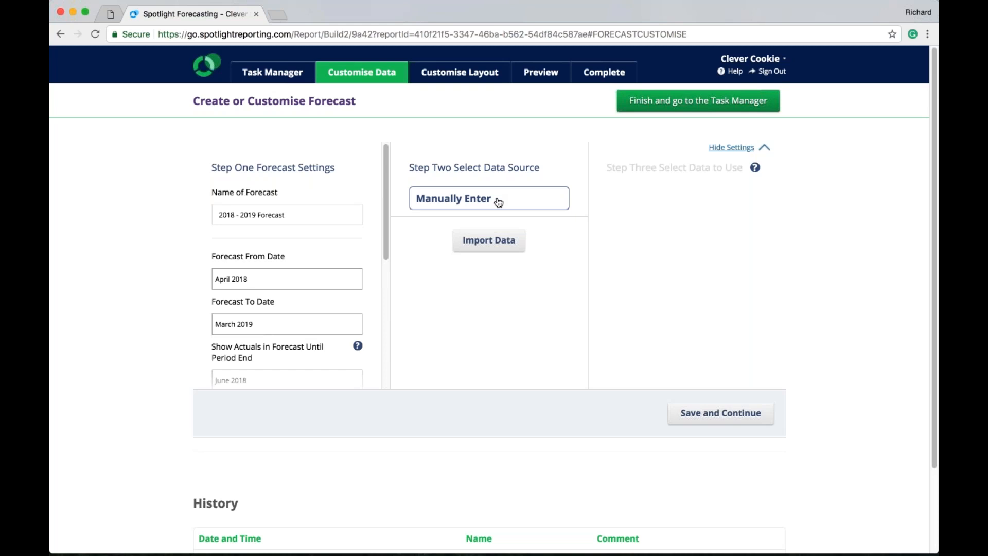
Choose Xero as the cloud source for importing data and allow access to the WorldDom organisation.
click(489, 240)
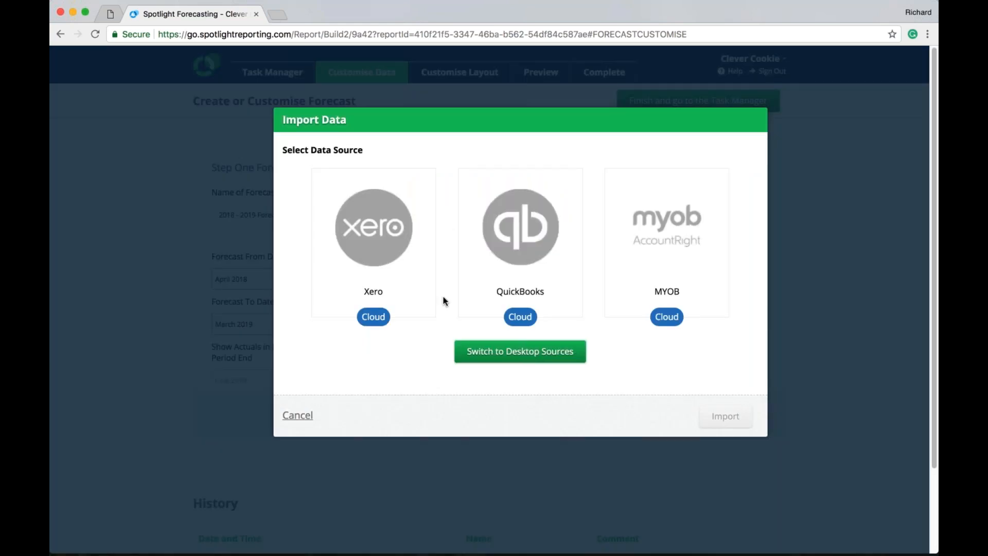
click(389, 252)
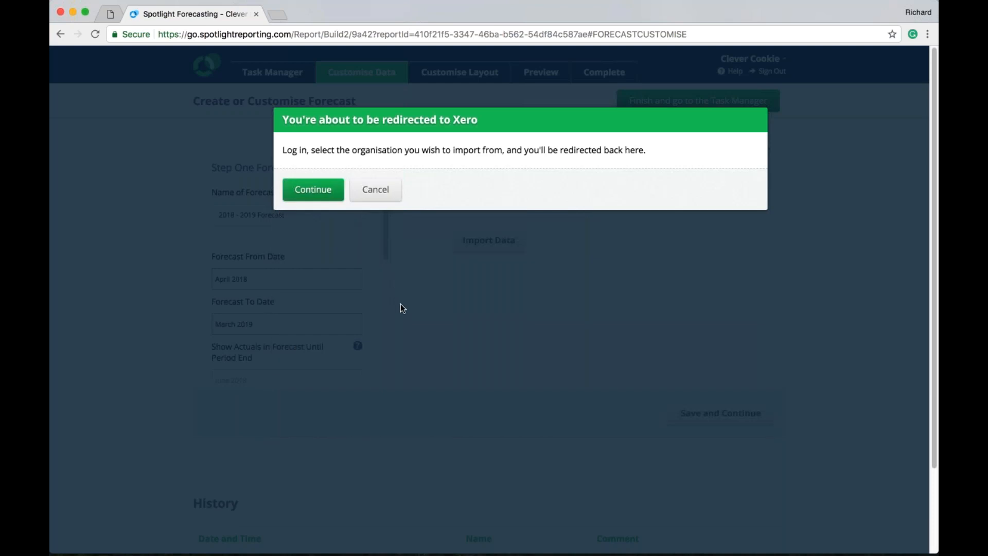
click(316, 195)
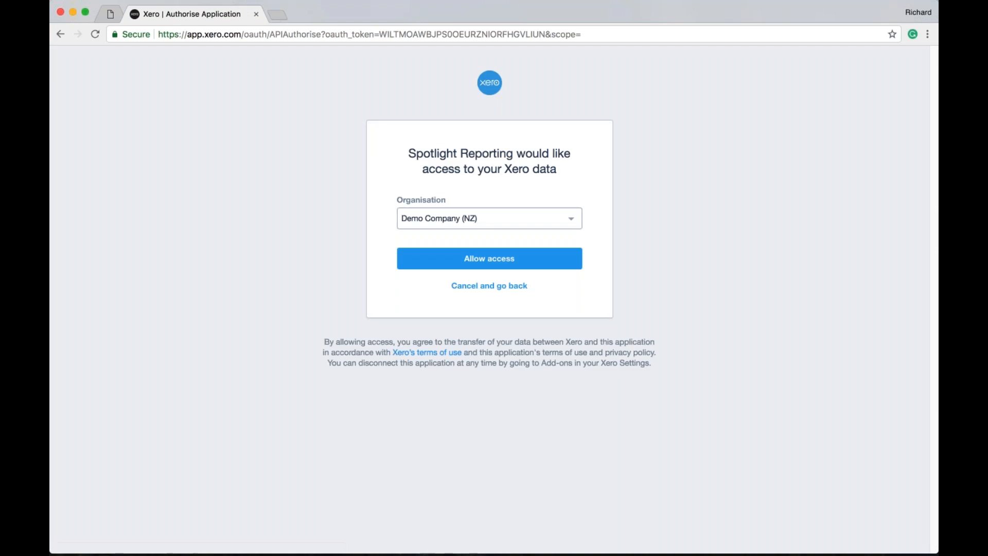
click(525, 217)
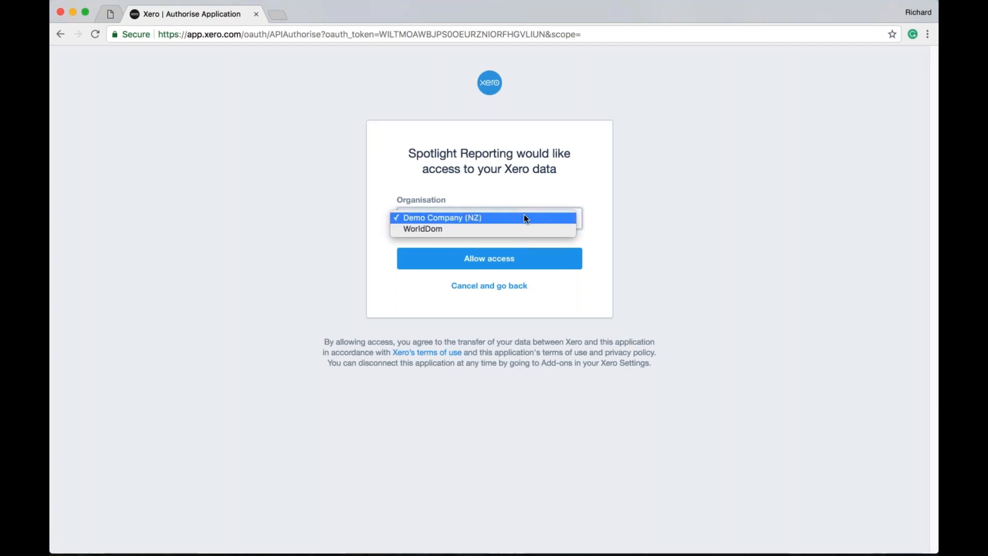
click(484, 230)
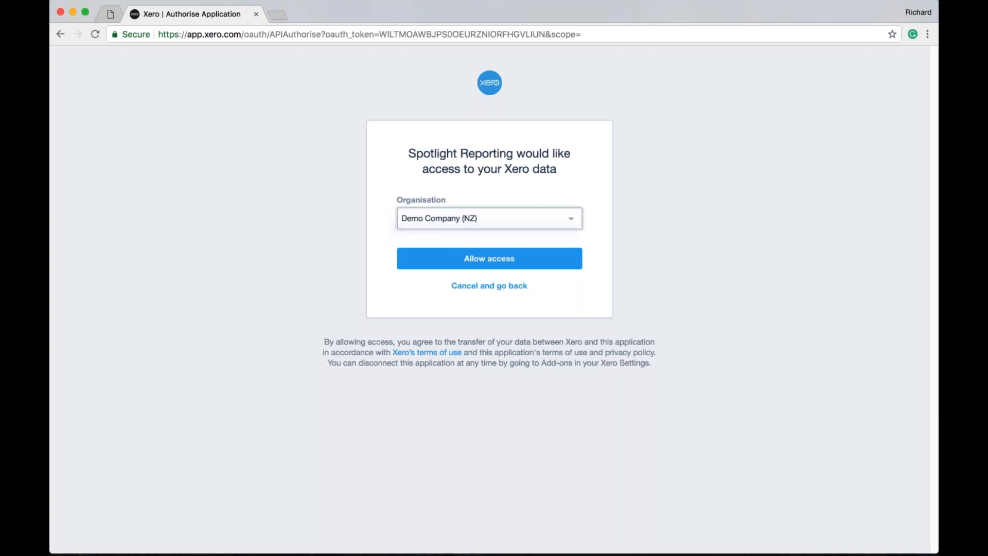
click(509, 260)
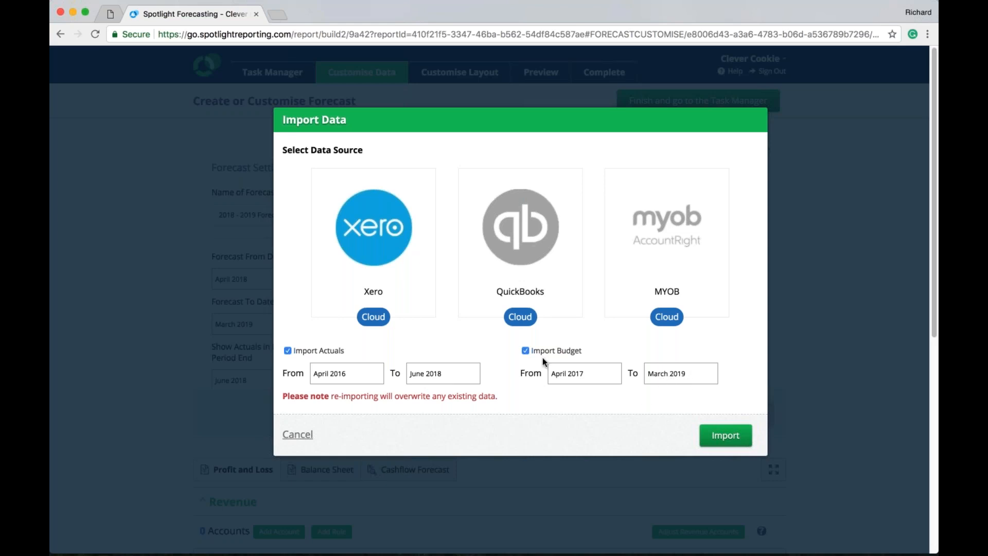
Import Xero actuals from April 2016 to June 2018 and budget from April 2017 to March 2019, and continue to step three.
click(726, 435)
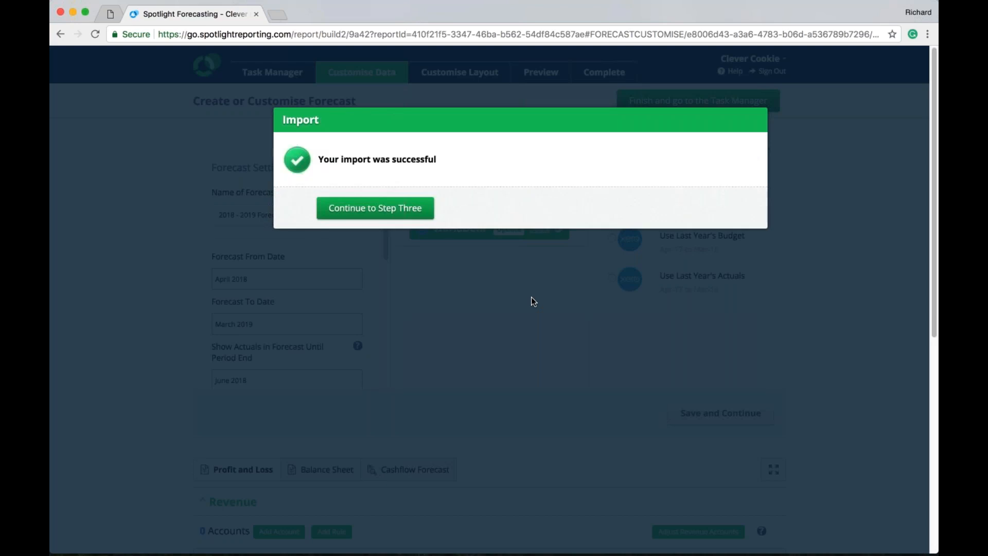
click(403, 214)
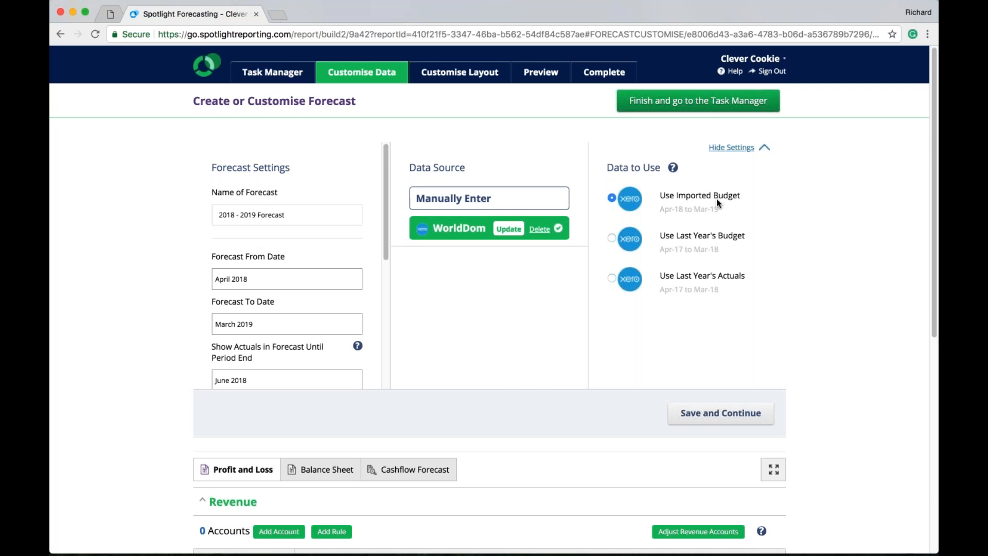
Save the forecast using the imported budget, accept overwriting the existing forecast, and refresh the Profit and Loss.
click(715, 419)
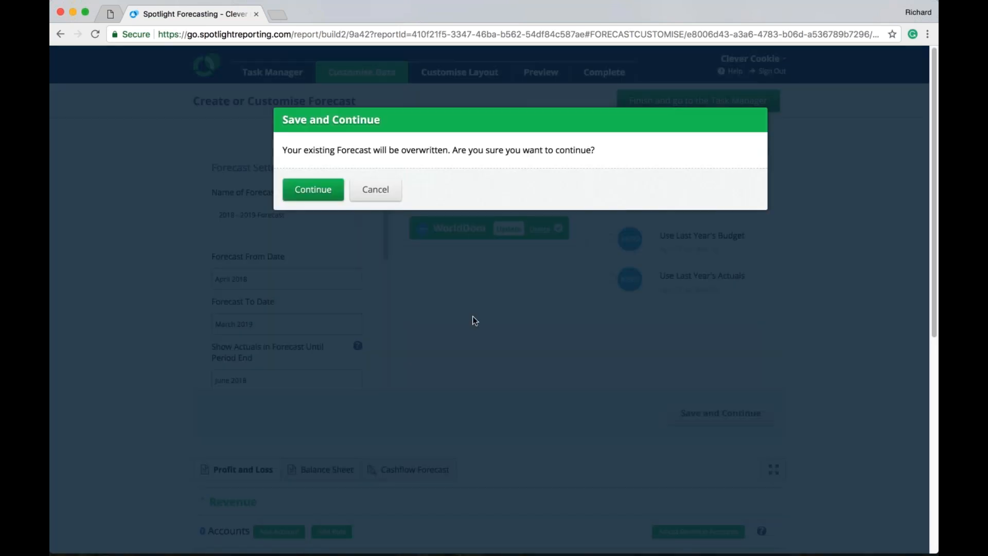
click(315, 192)
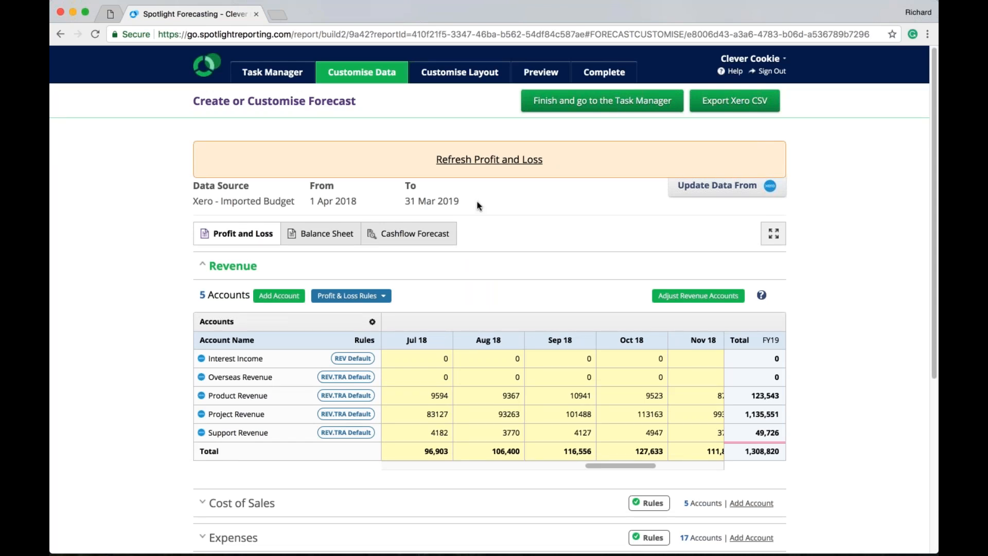
click(517, 167)
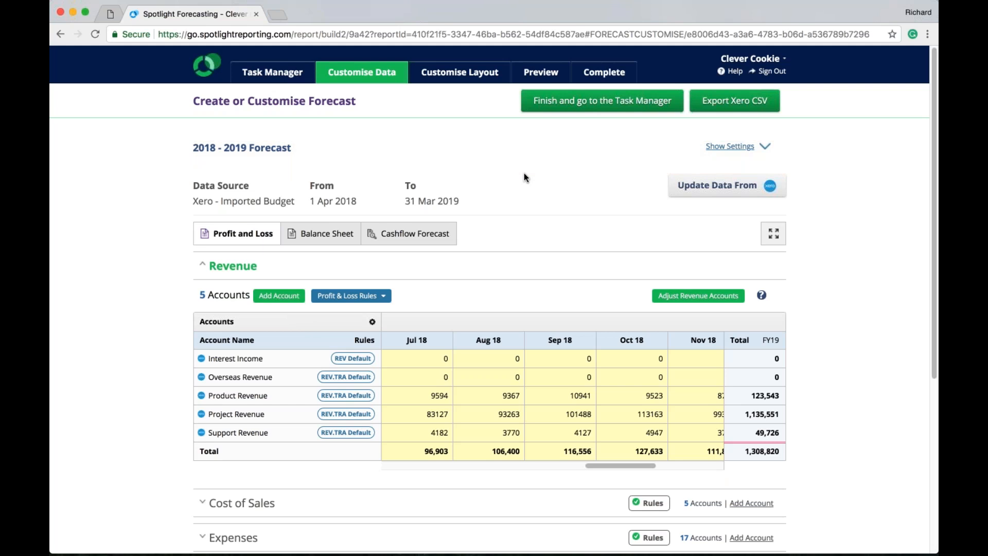
Collapse the Revenue section to view the Profit and Loss sections and import history, and expand Revenue again.
click(211, 266)
scroll(154, 227, down, 1)
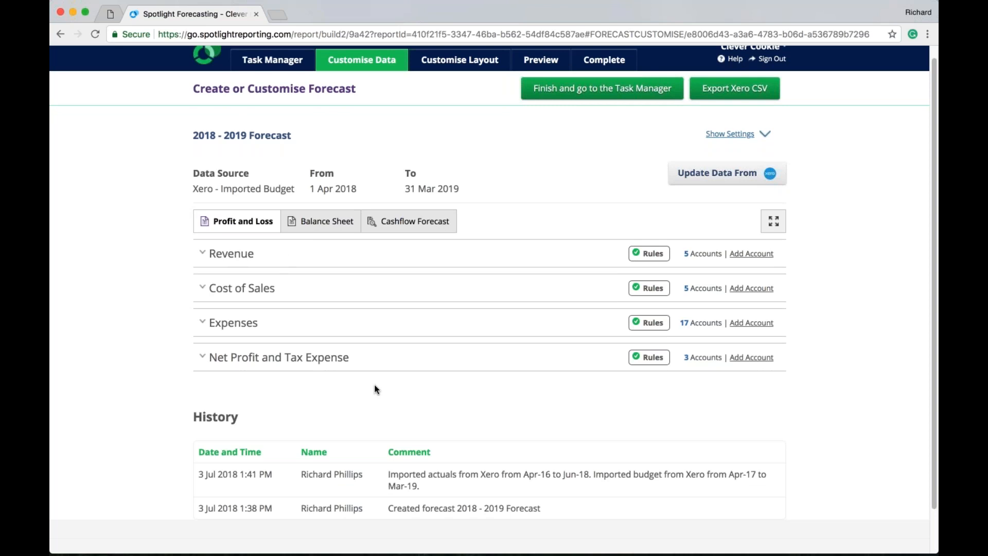
click(287, 260)
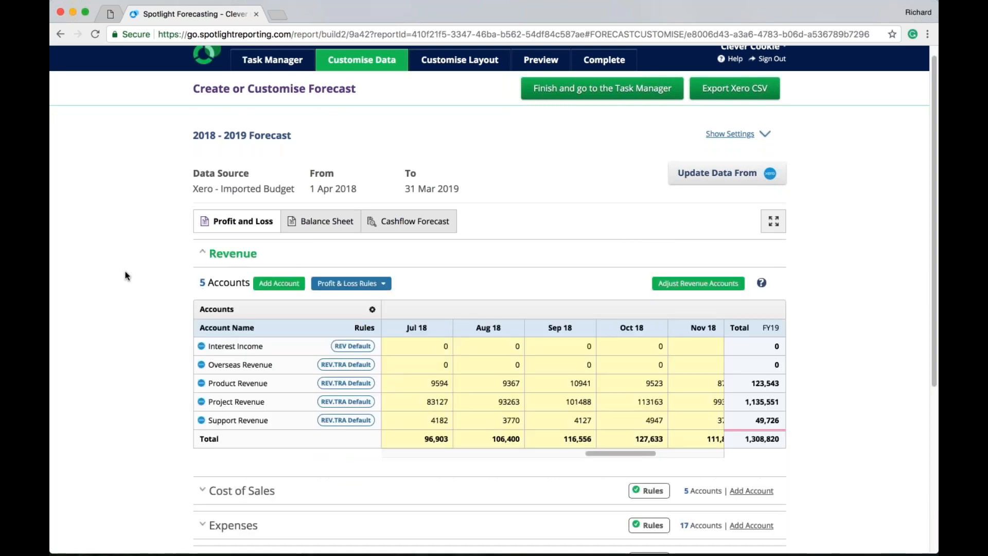
scroll(117, 261, down, 3)
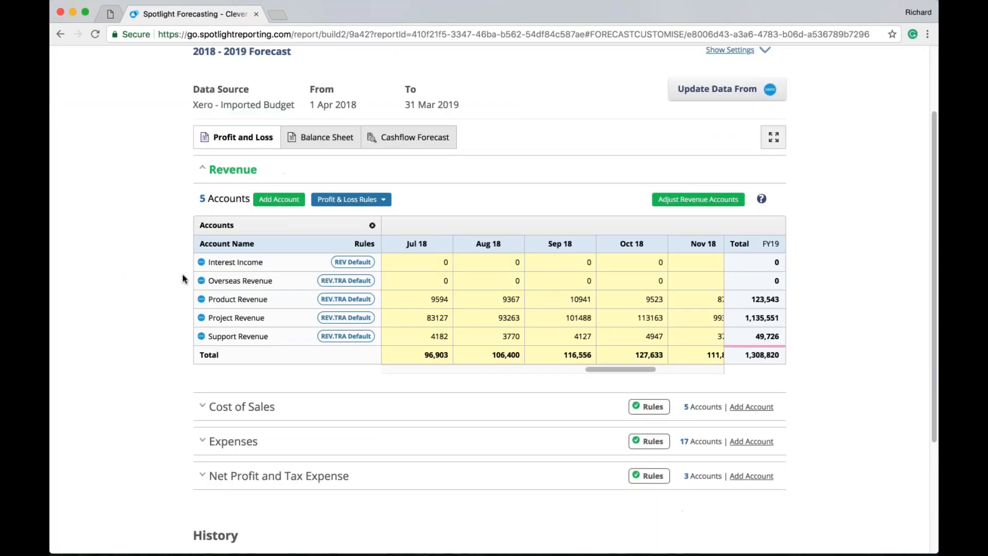
Show the report codes, display names and tax rates of the Revenue accounts, hide them again and look over the monthly figures.
click(372, 225)
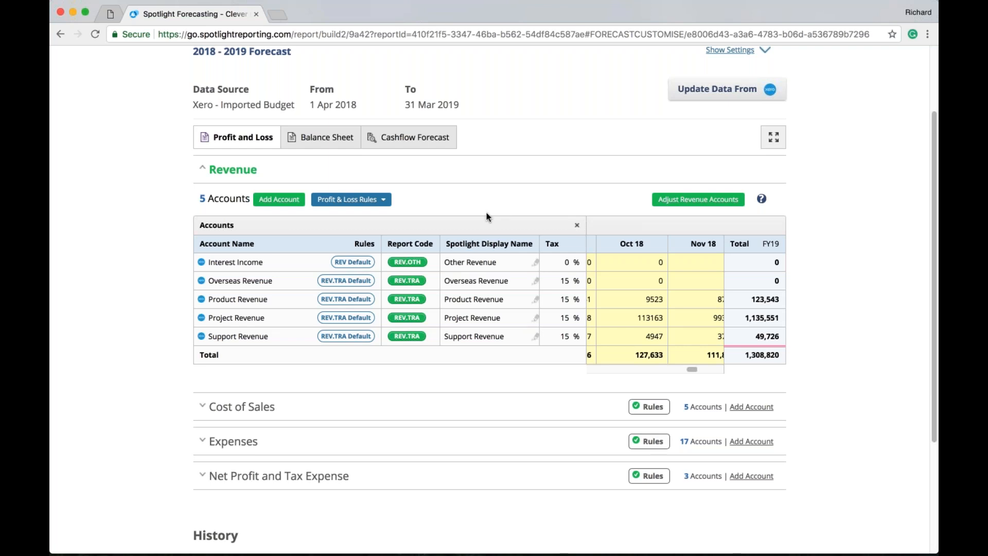
click(565, 262)
click(549, 297)
click(576, 227)
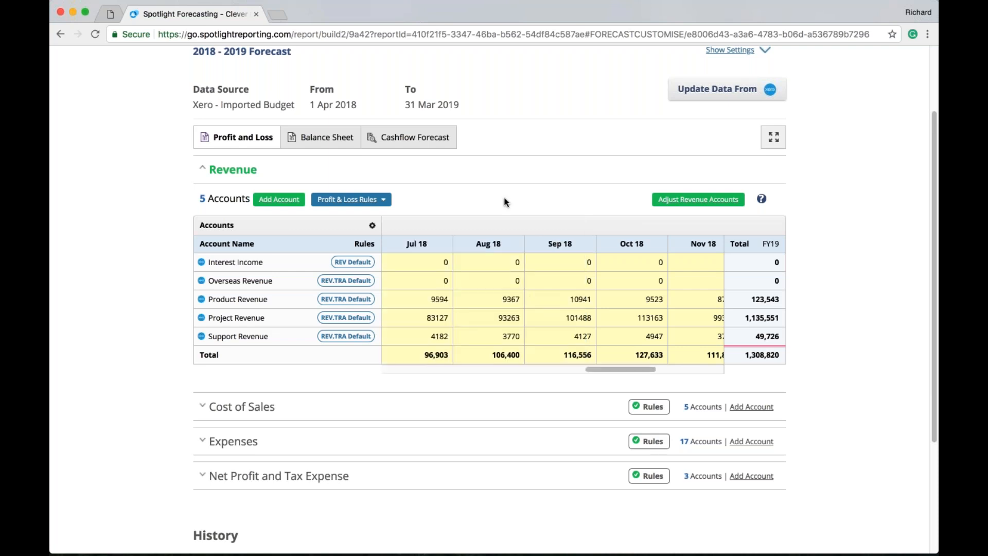
drag(604, 367, 594, 368)
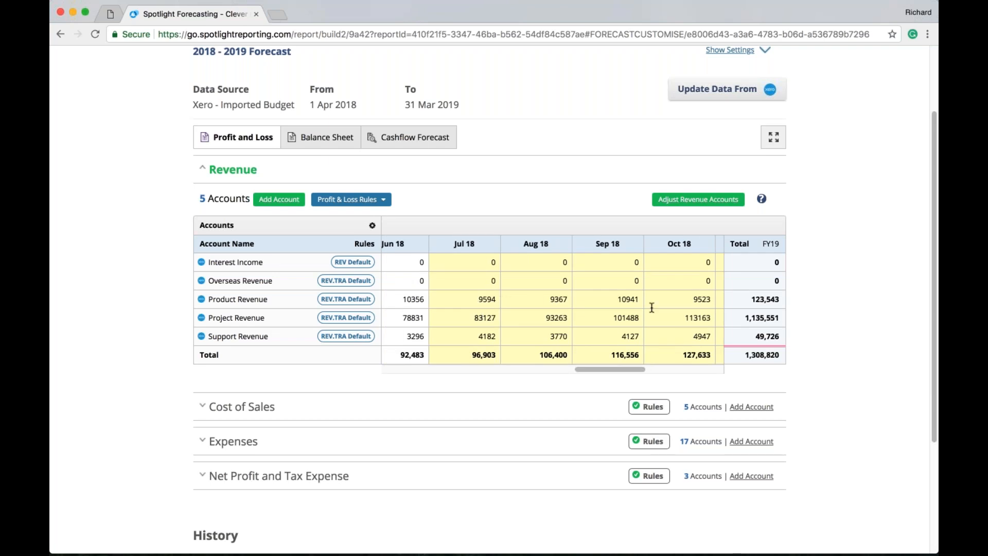
Edit the REV.TRA Default rule from Product Revenue, setting payment timing to 100% current month and 0% for 30, 60 and 90 days.
click(347, 304)
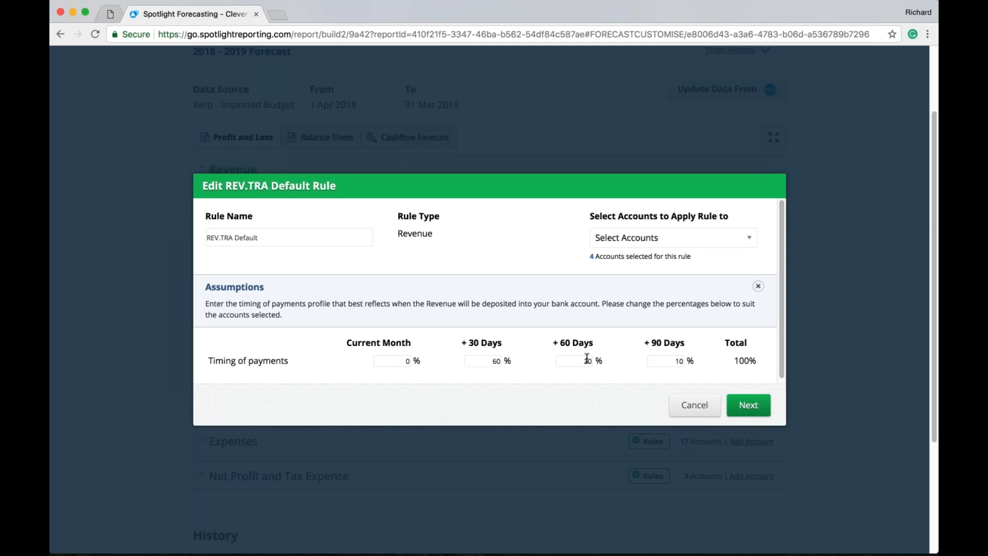
click(397, 360)
key(BackSpace)
text(100)
key(Tab)
text(0)
key(Tab)
text(0)
key(Tab)
text(0)
Check which accounts the REV.TRA Default rule applies to, and save the rule without adding notes.
click(656, 238)
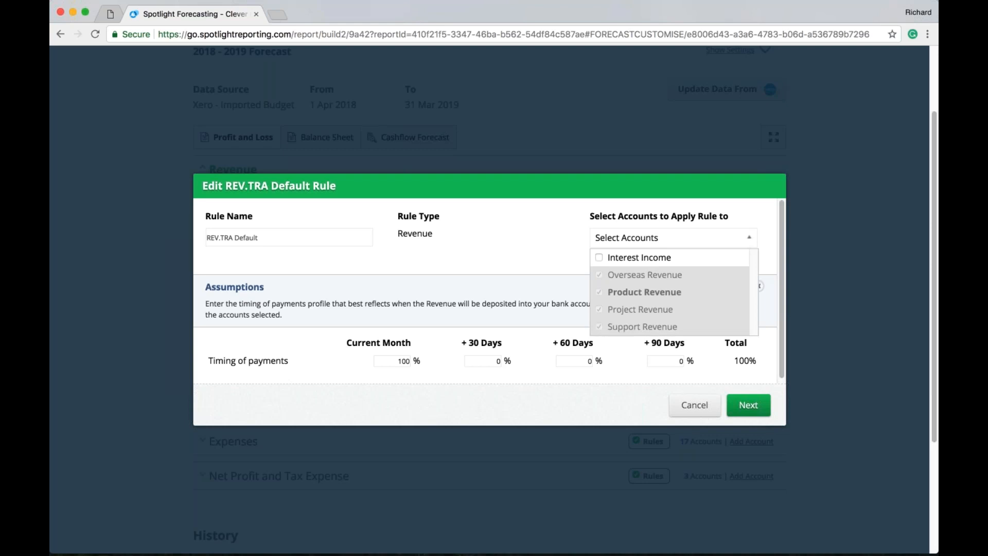
click(551, 282)
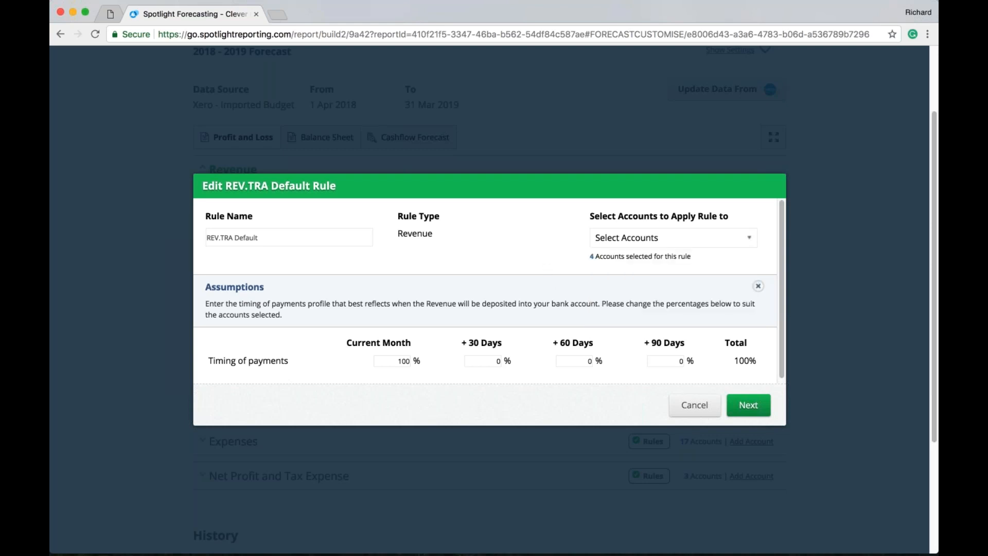
drag(392, 360, 415, 360)
click(440, 331)
click(749, 407)
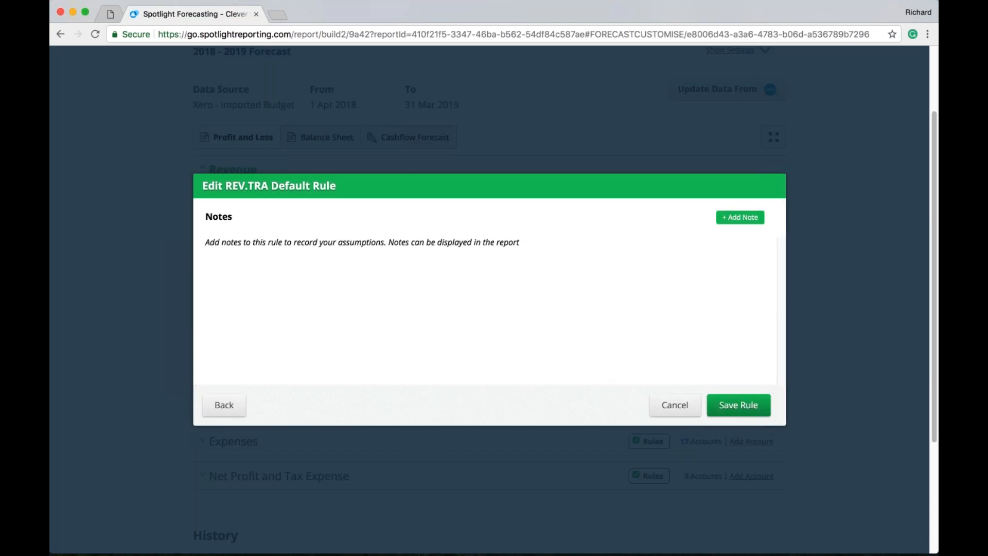
click(752, 409)
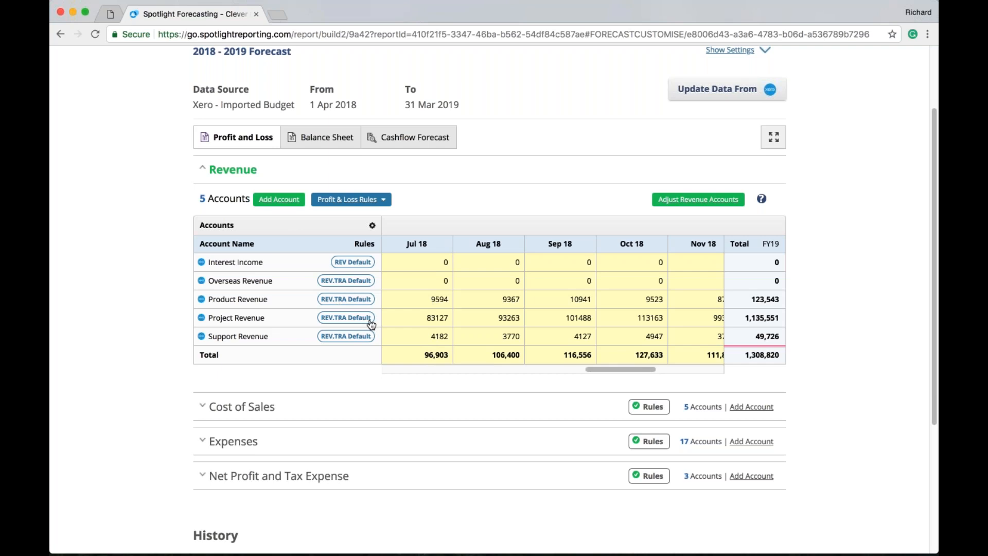
Add a new Revenue rule named 30 Days and apply it to the Project Revenue account.
click(385, 201)
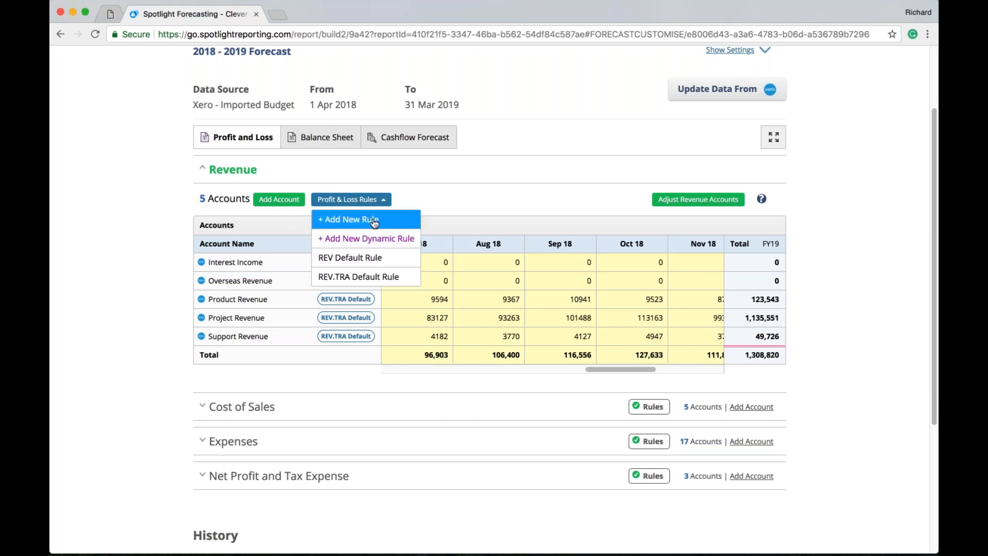
click(374, 222)
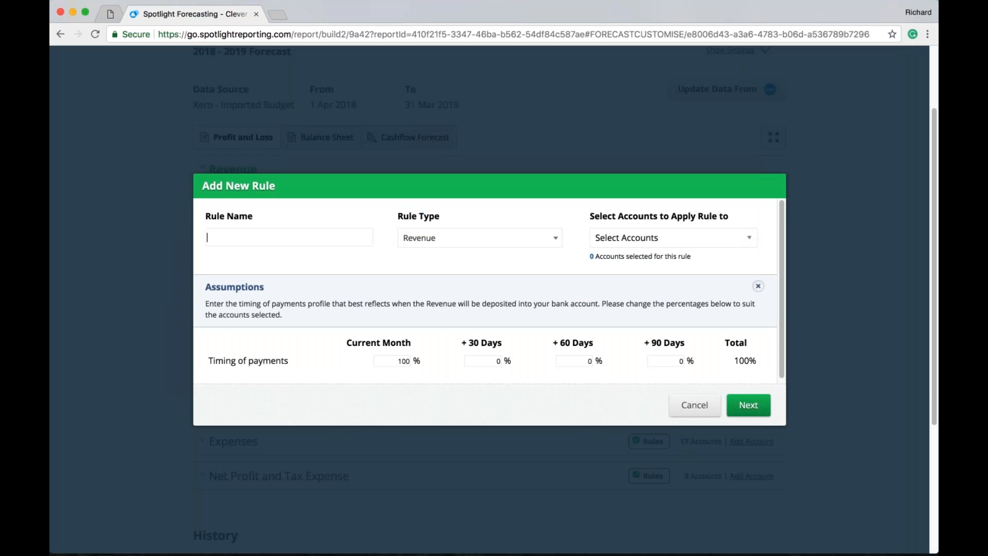
text(30 Days)
click(657, 238)
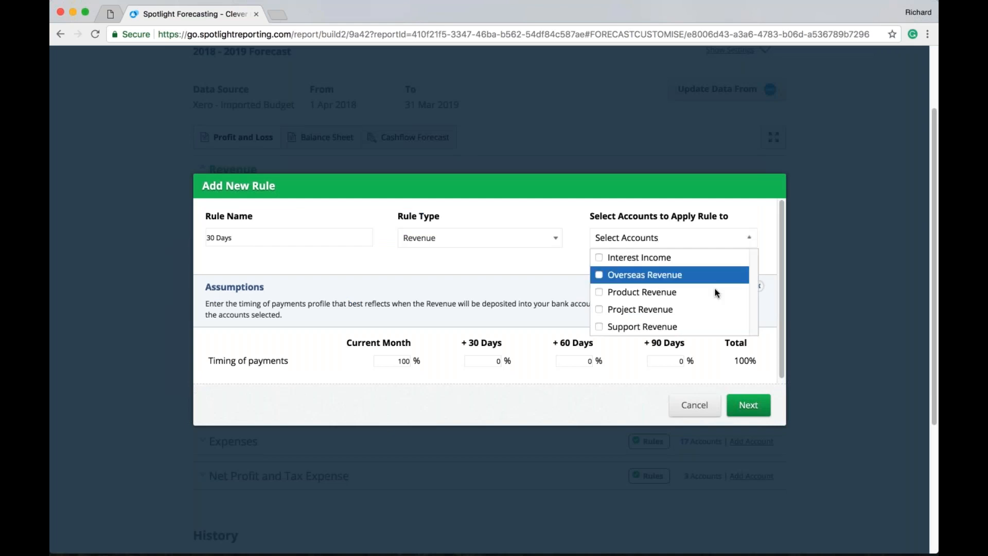
click(602, 310)
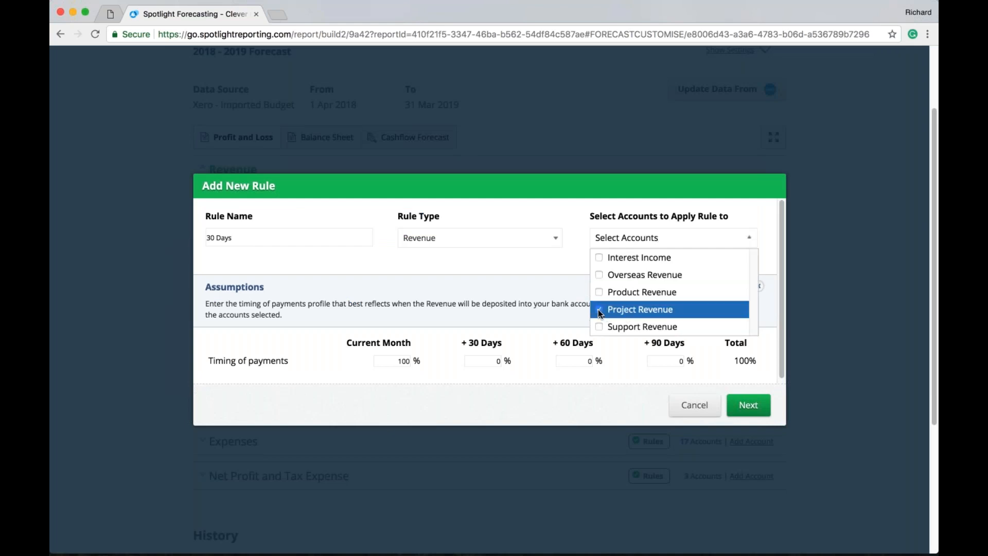
click(495, 285)
Set the new rule's payment timing to 50% current month and 50% at 30 days, check its selected account, and save the rule.
click(402, 360)
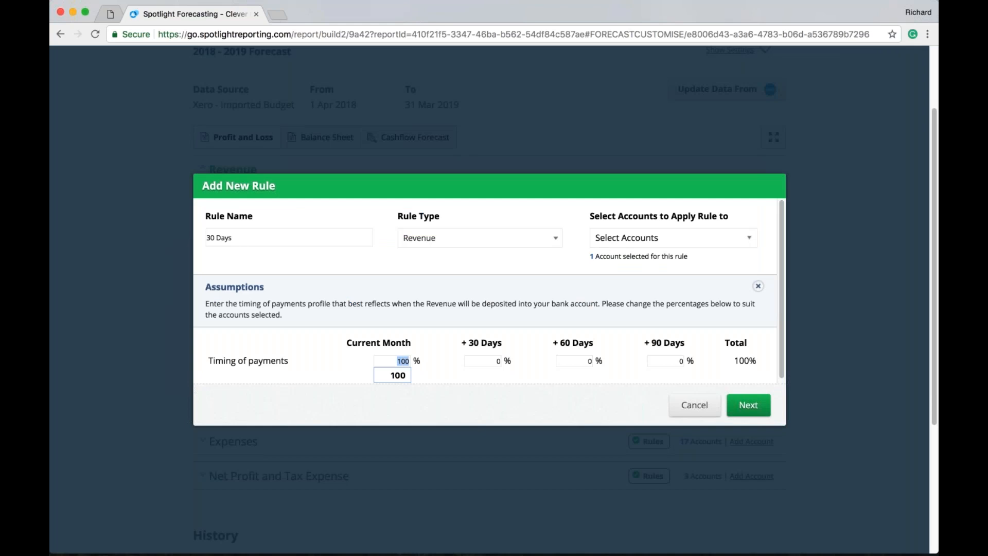
text(05)
key(BackSpace)
key(BackSpace)
text(50)
key(Tab)
text(50)
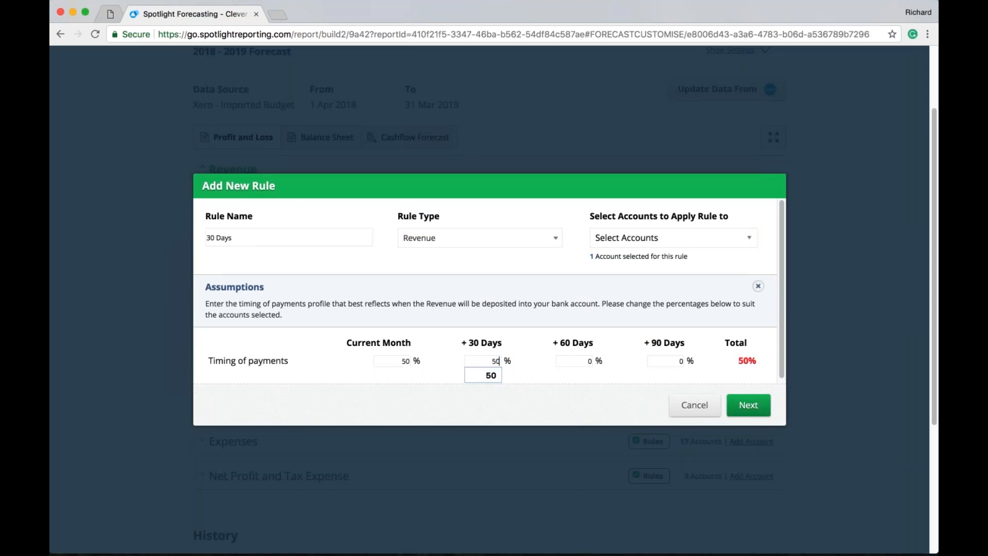
key(Tab)
click(669, 238)
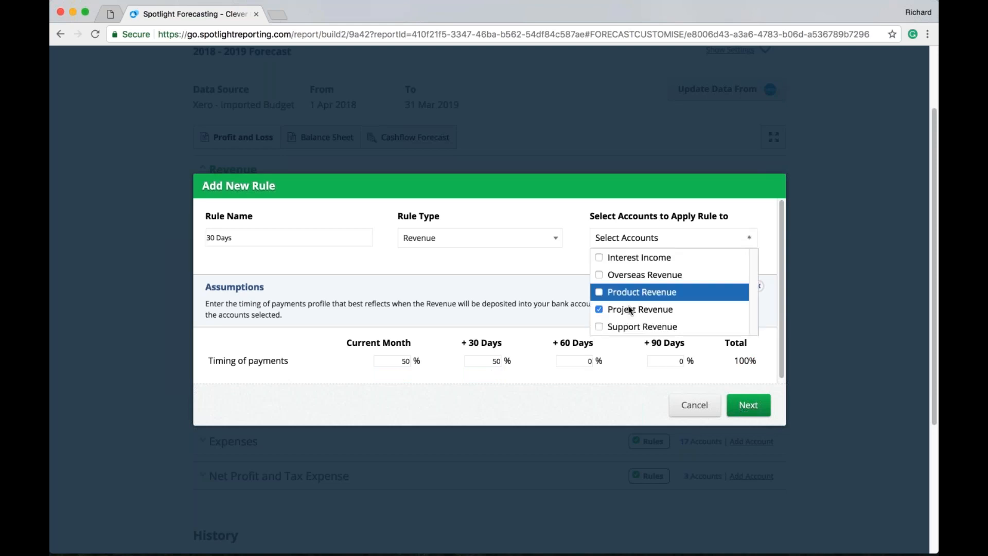
click(673, 237)
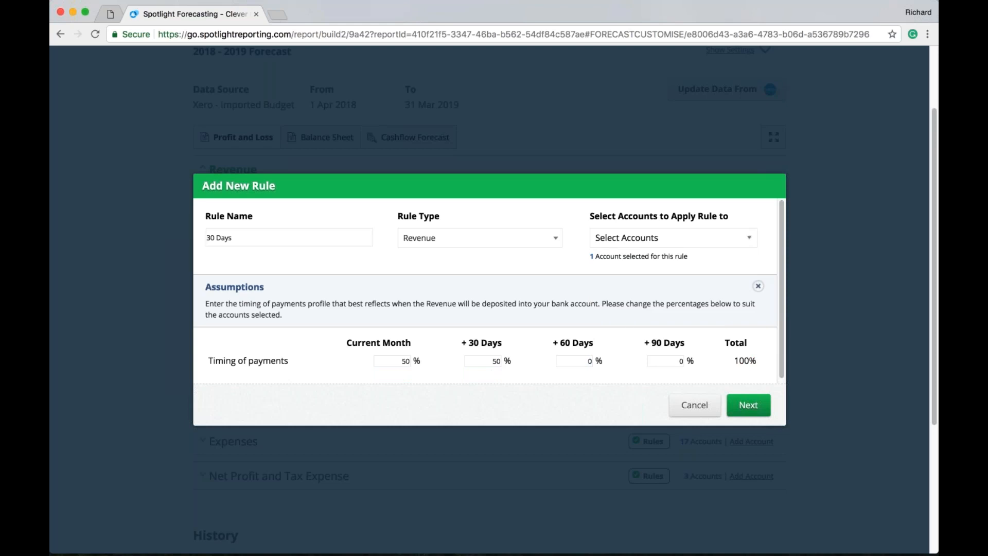
click(748, 405)
click(734, 405)
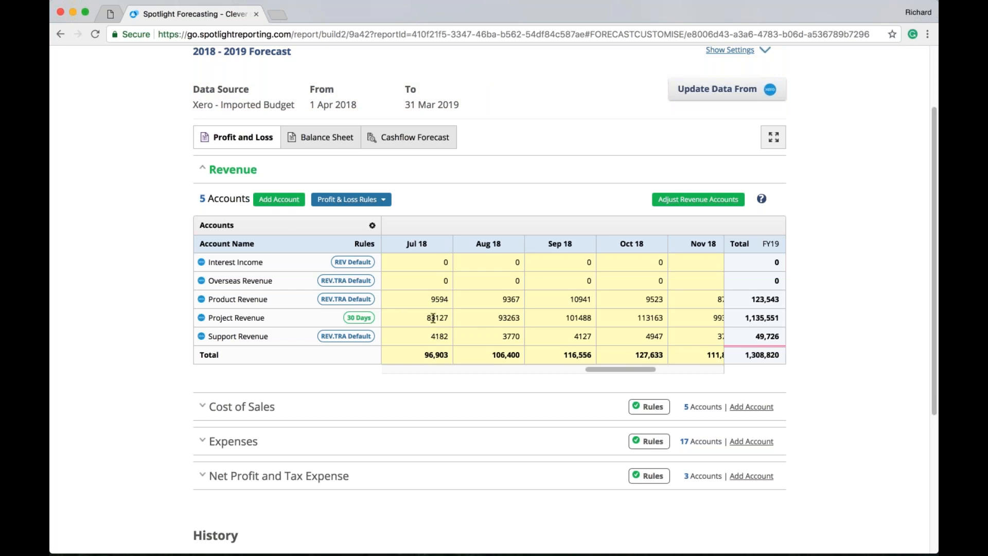
Review the 30 Days rule on Project Revenue without changing it, and collapse the Revenue section.
click(367, 318)
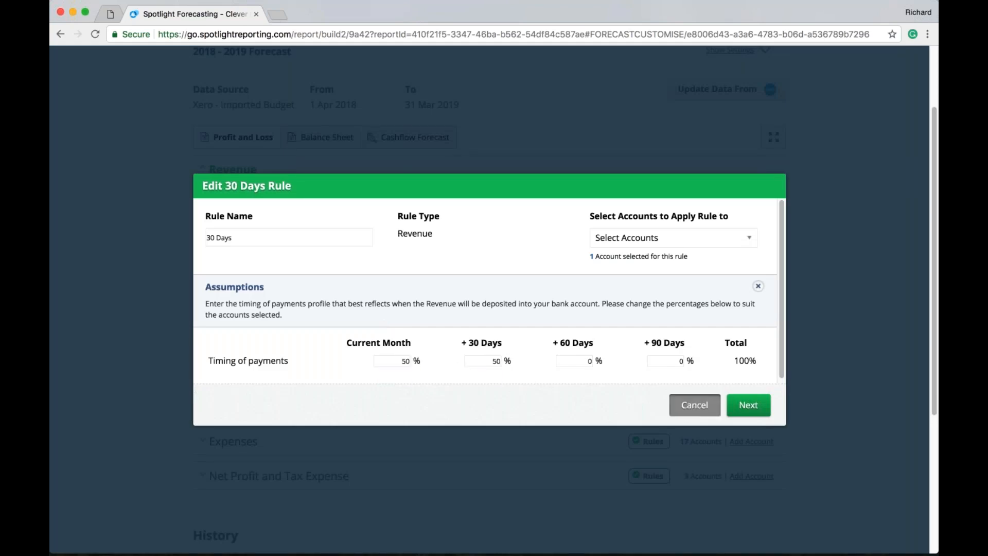
click(676, 404)
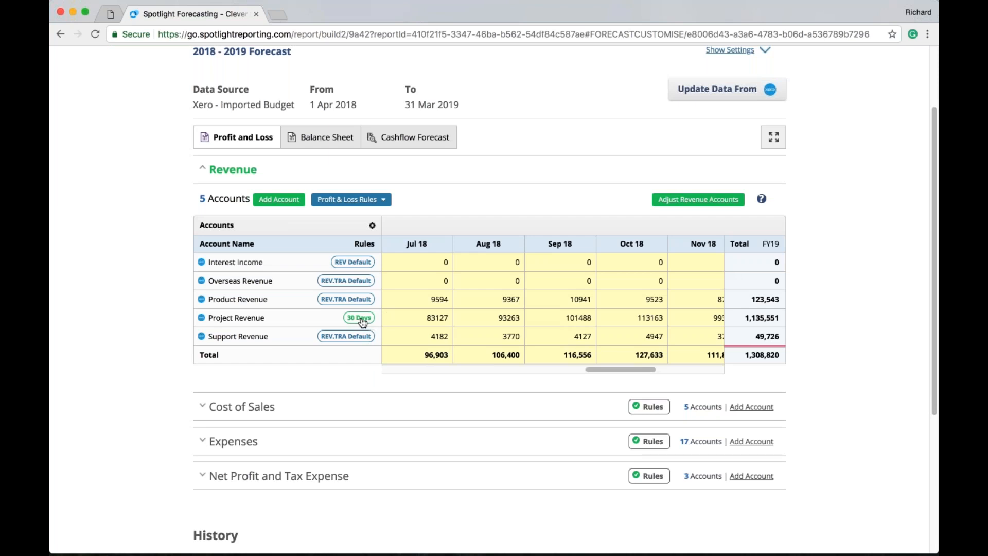
click(234, 169)
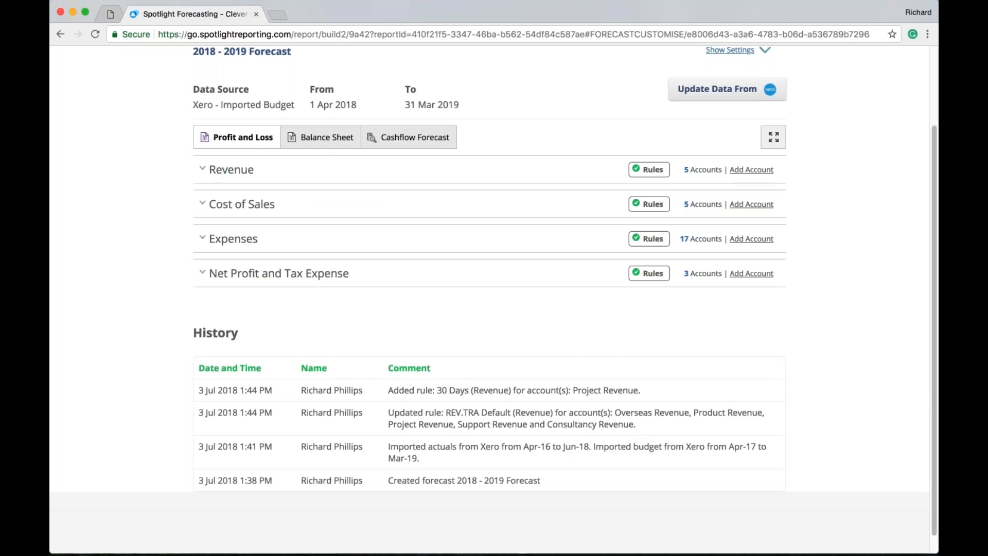
Expand Cost of Sales and review its account details and the Project Costs default rule, making no changes.
click(274, 207)
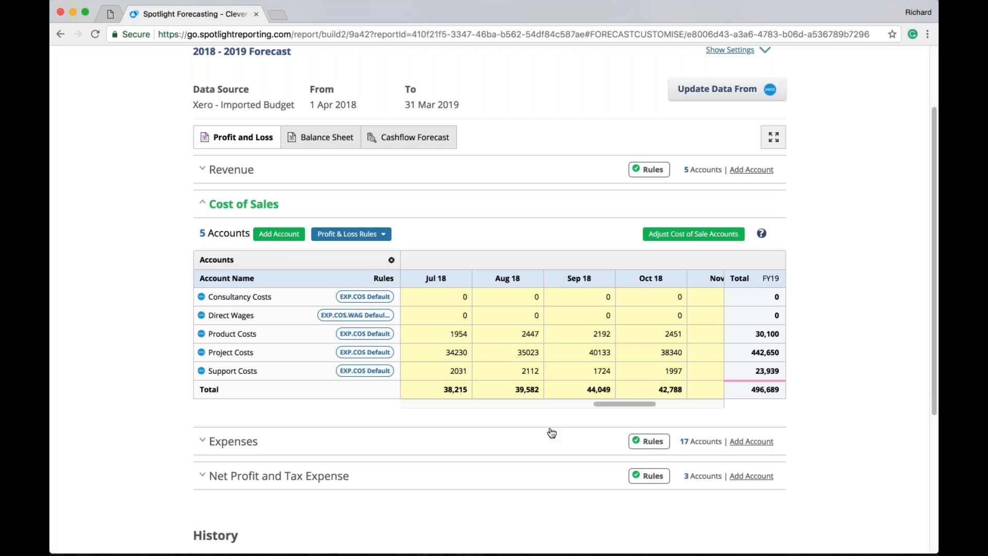
click(391, 260)
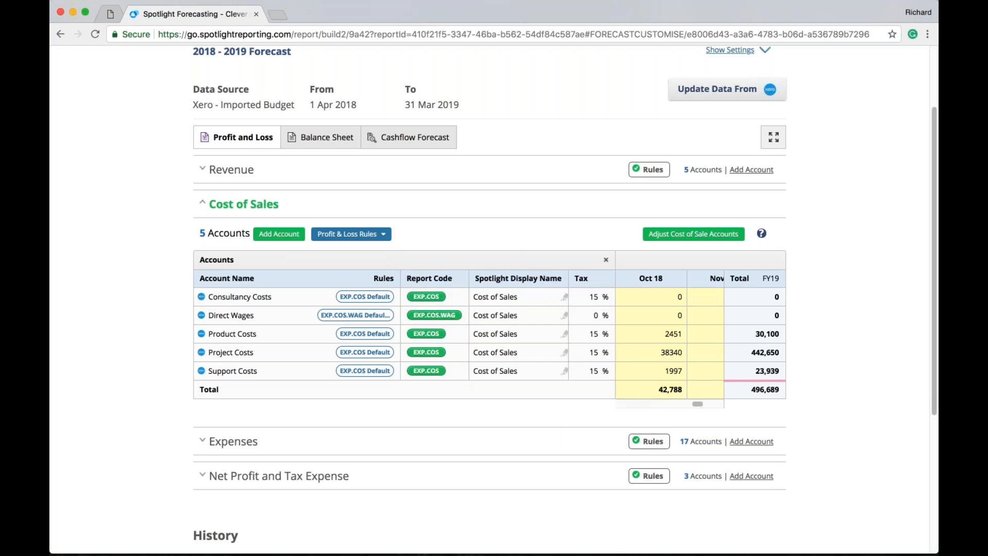
click(605, 259)
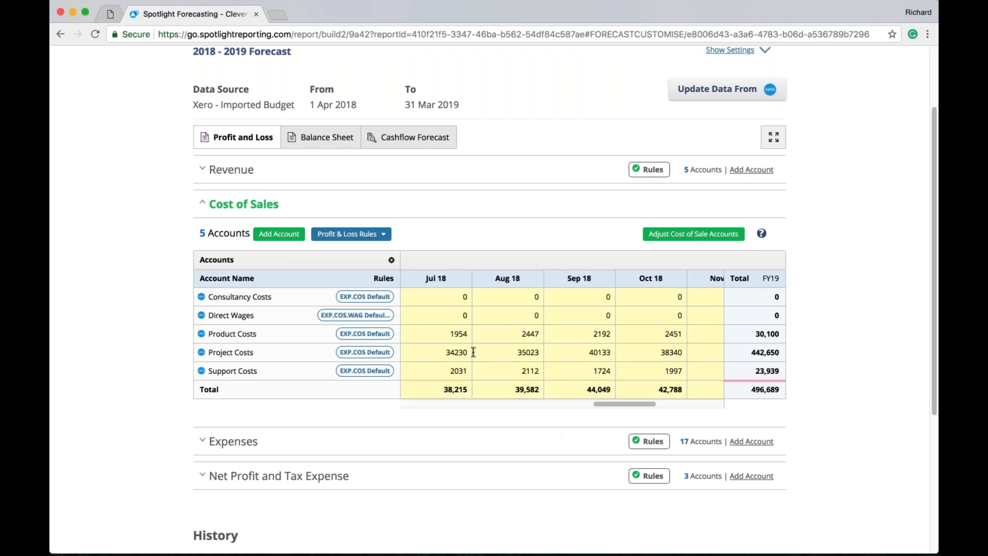
click(365, 351)
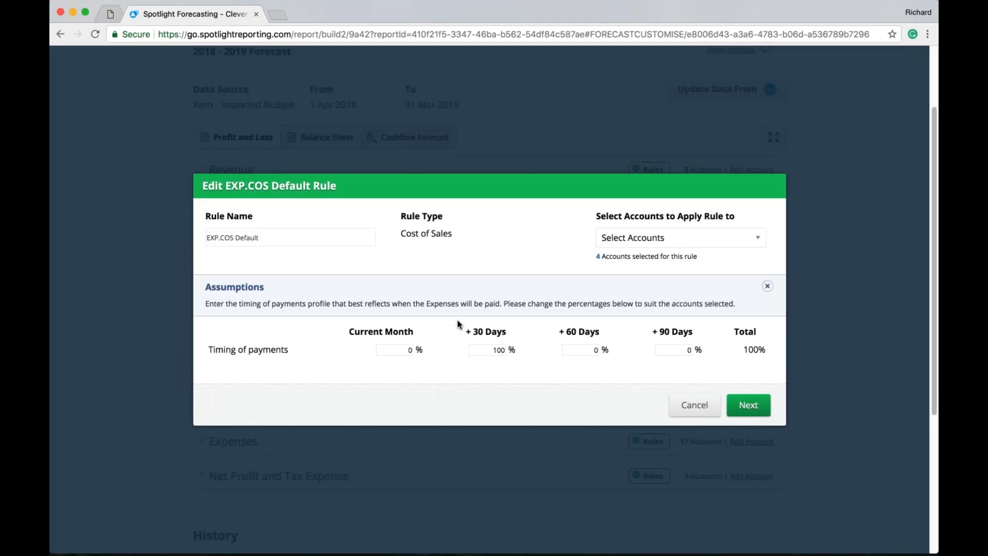
click(695, 406)
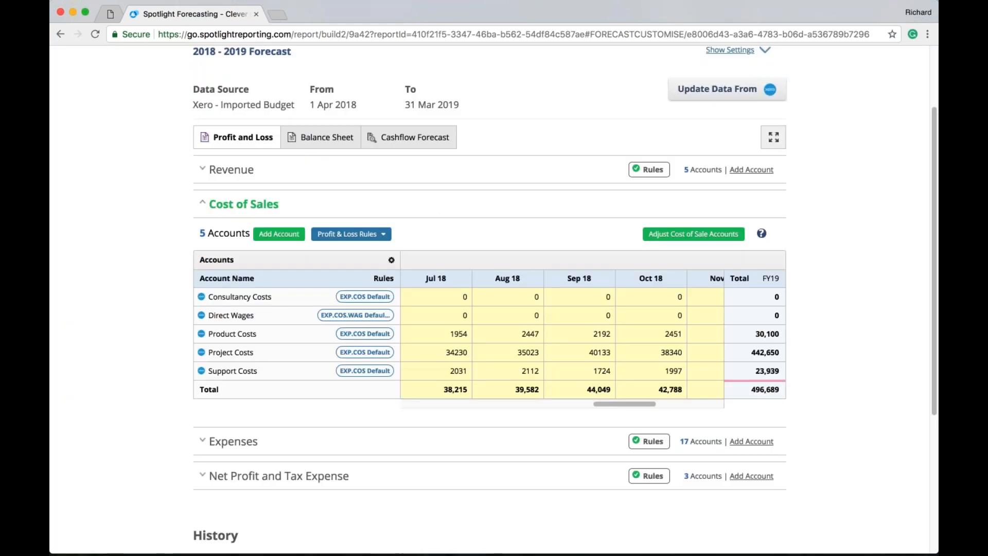
Edit the Direct Wages default rule with a gross payroll of 10000 and a net payroll of 9000, and continue to the wage settings.
click(351, 319)
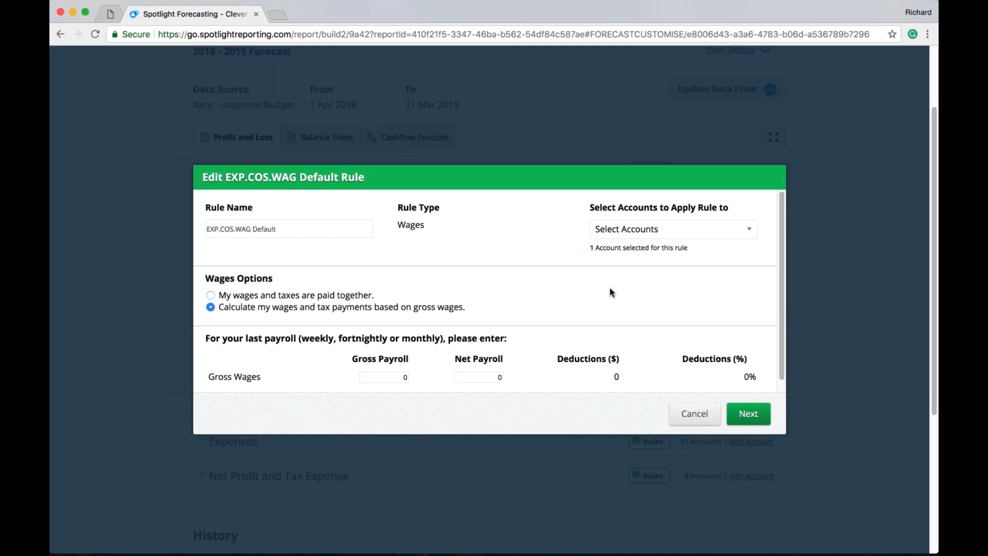
click(402, 377)
scroll(452, 382, down, 1)
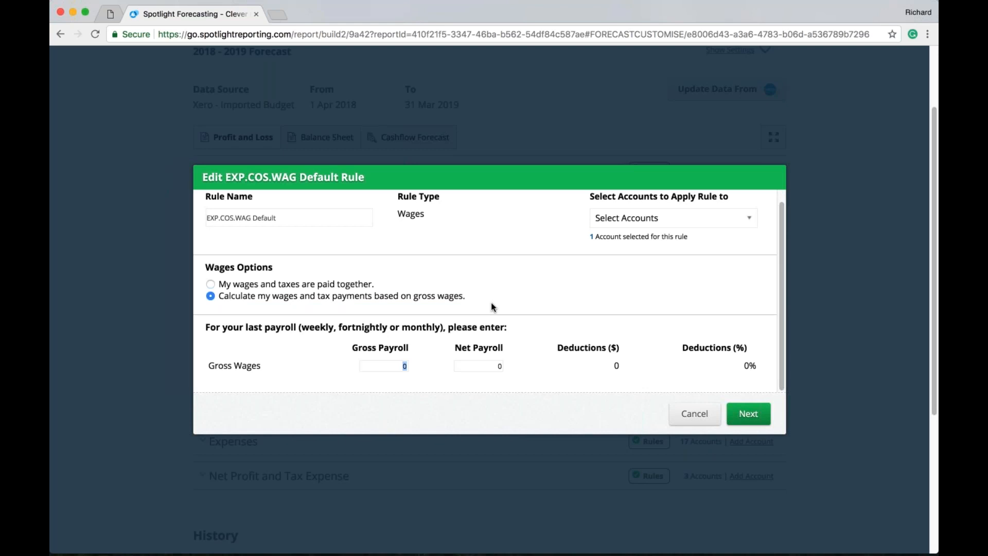
text(10000)
key(Tab)
text(9000)
key(Tab)
click(748, 414)
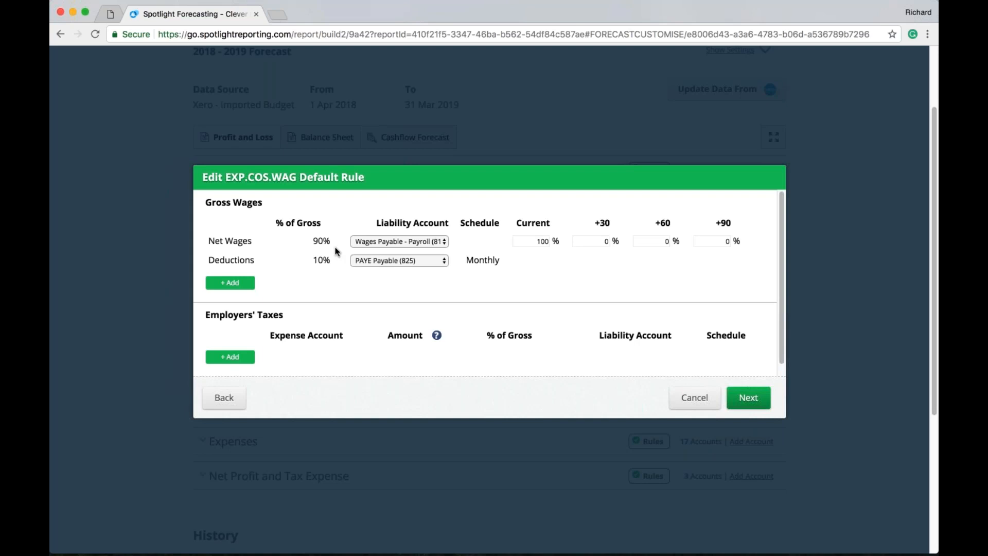
Review the liability accounts, payment timing and schedule for net wages and deductions, keeping the existing selections.
click(423, 241)
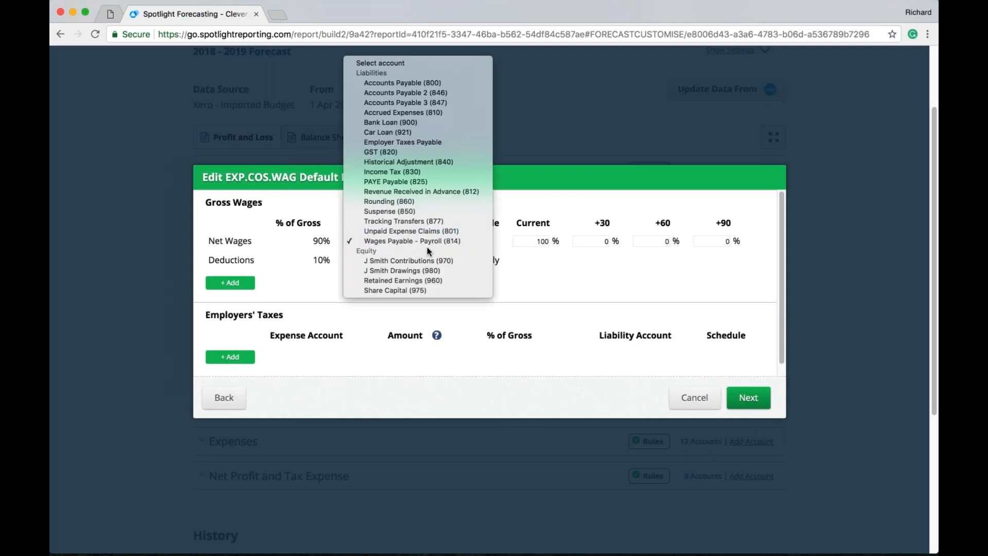
click(391, 239)
click(547, 240)
click(602, 241)
click(665, 241)
click(724, 241)
click(626, 280)
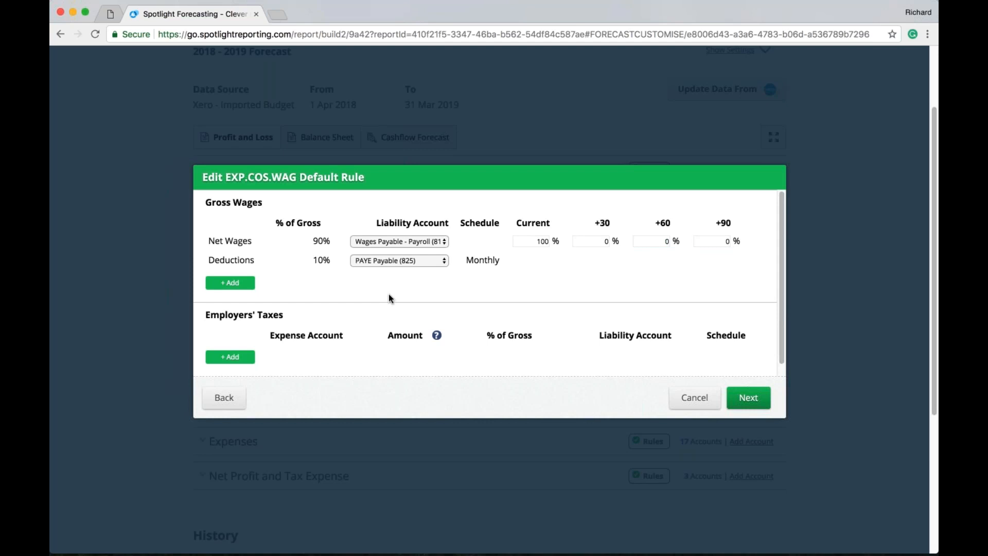
click(396, 260)
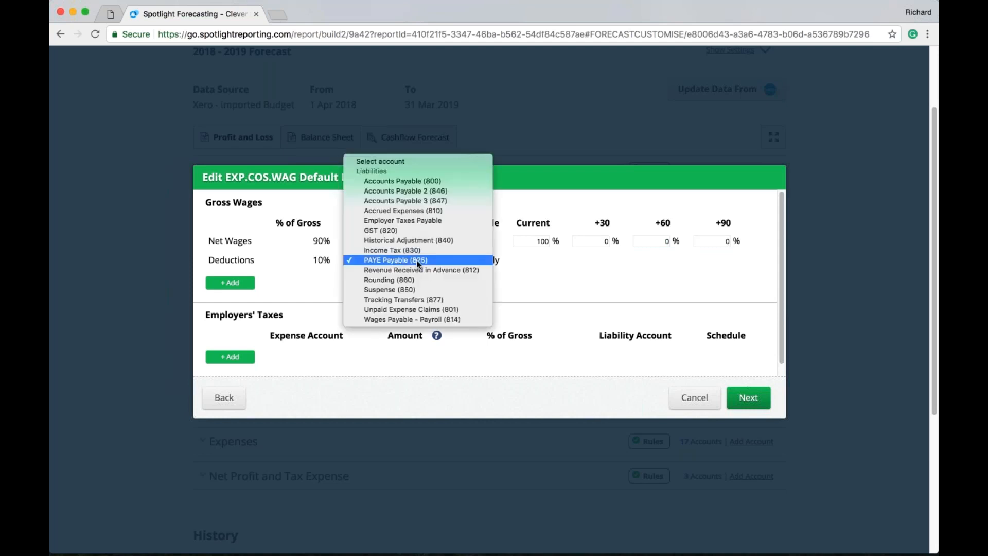
click(451, 260)
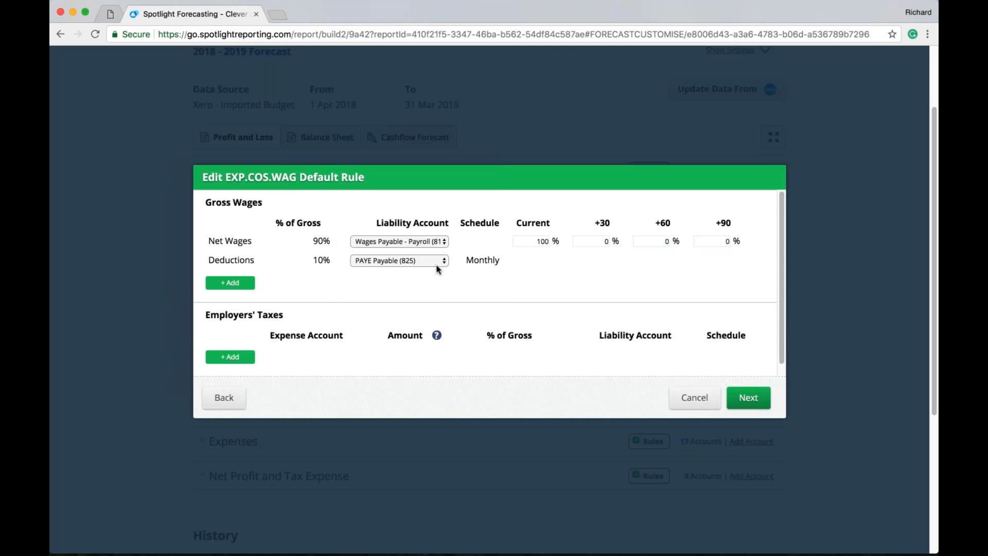
drag(503, 264, 469, 257)
click(529, 272)
Add an Employers' Taxes line to the Direct Wages rule with KiwiSaver Employer Contributions (478) as its expense account.
click(230, 357)
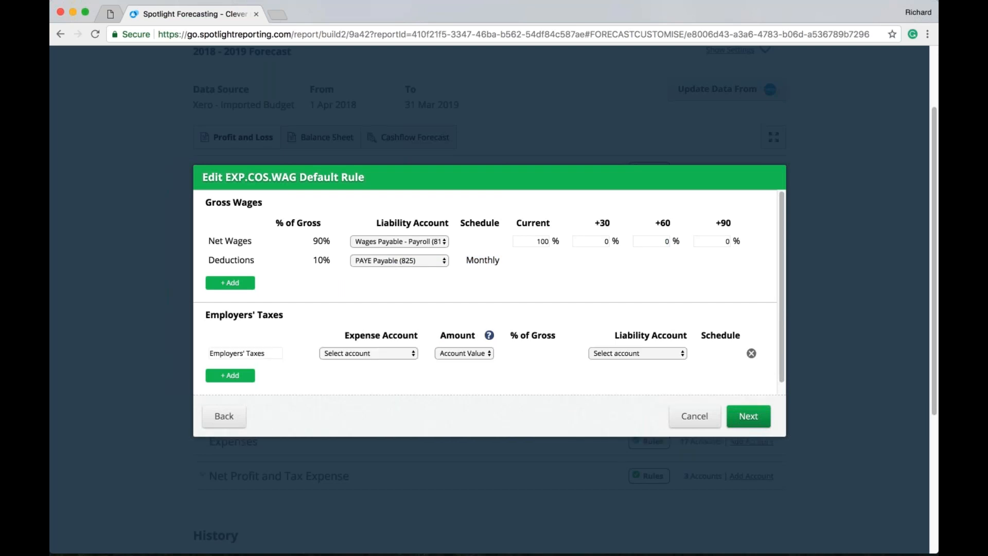
click(392, 353)
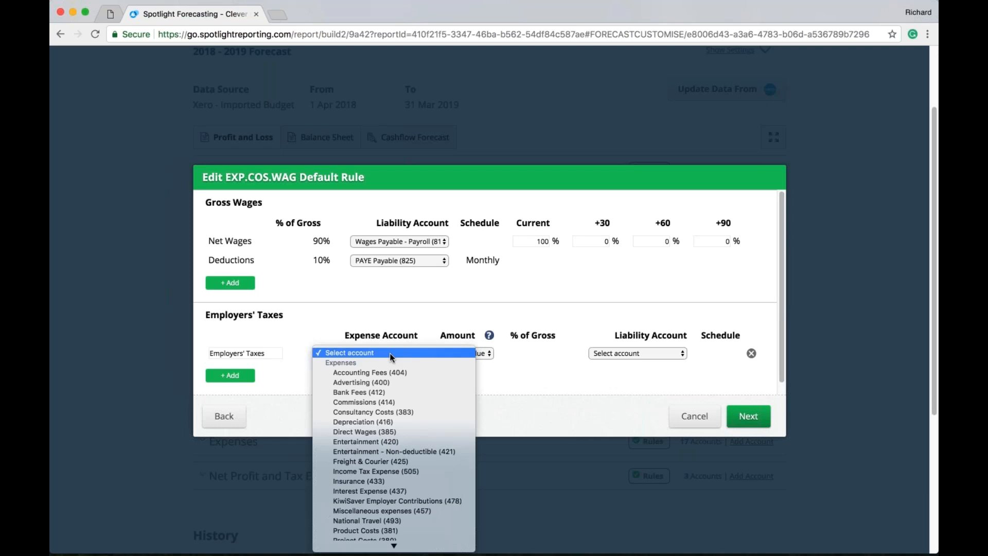
scroll(416, 417, down, 1)
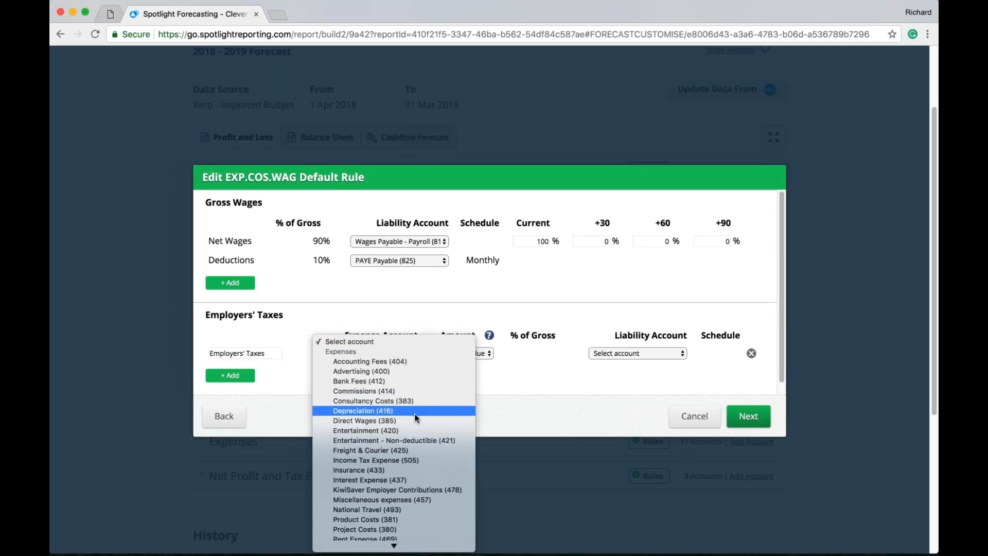
scroll(415, 417, down, 3)
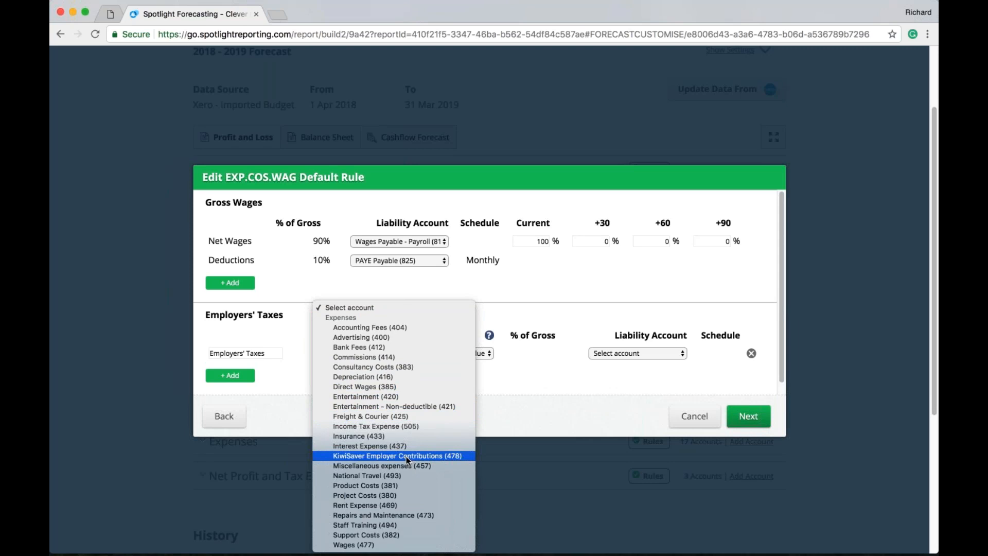
click(406, 456)
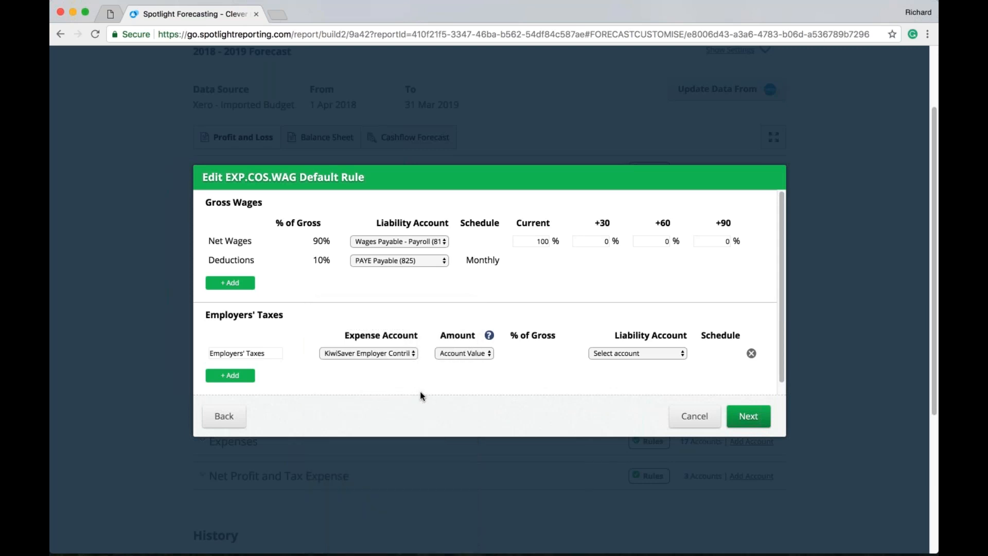
Set the Employers' Taxes line to 4% of Gross with Employer Taxes Payable as the liability account, and check its schedule.
click(465, 354)
click(474, 363)
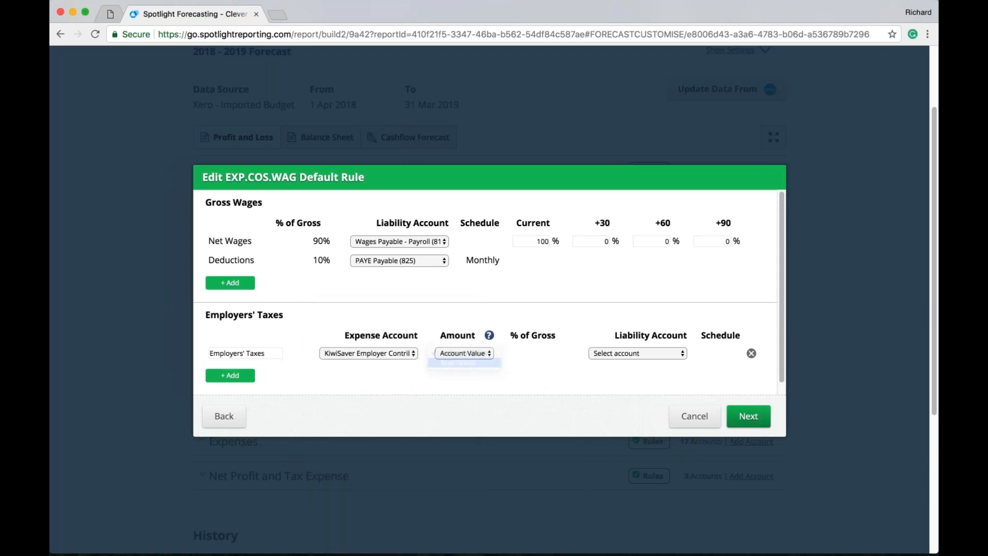
click(560, 352)
click(542, 386)
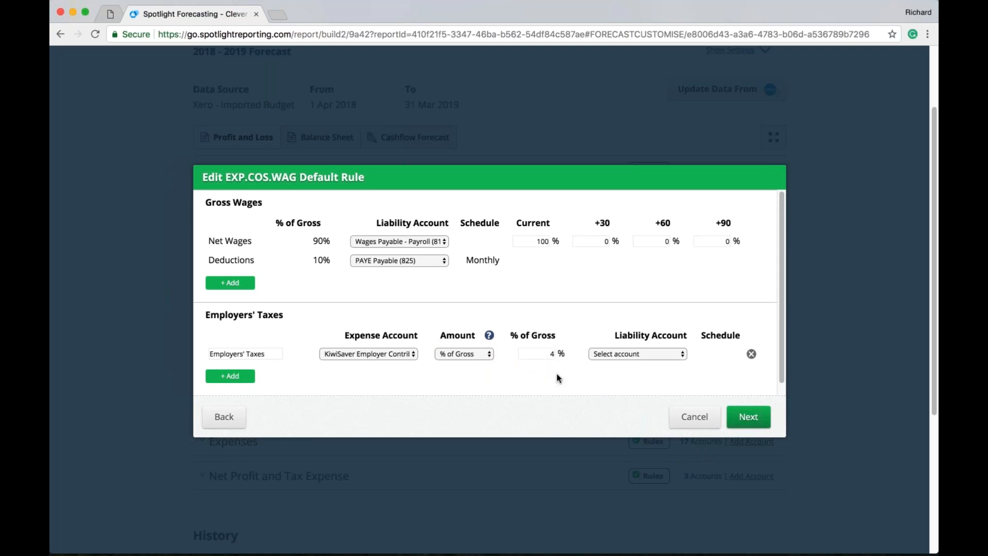
click(639, 355)
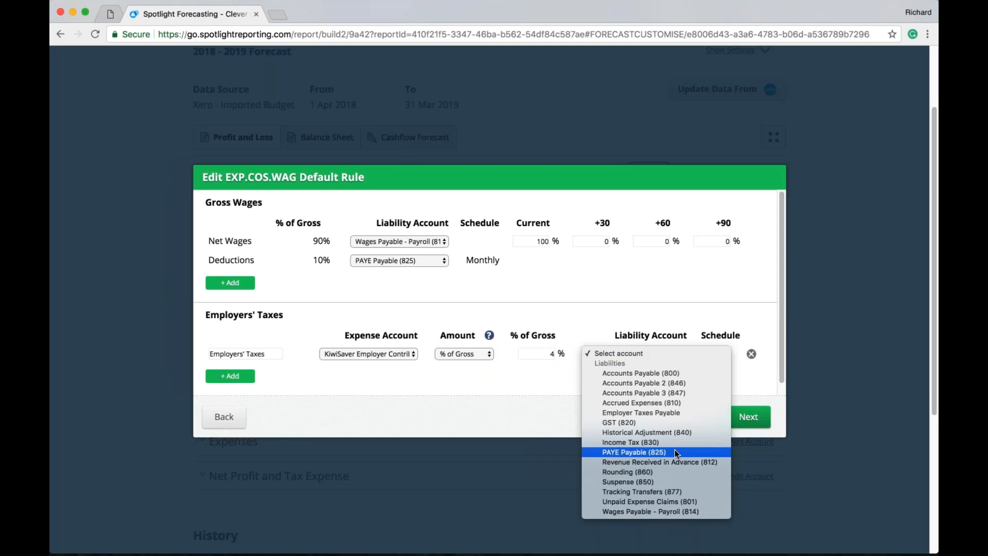
click(675, 412)
drag(707, 353, 738, 356)
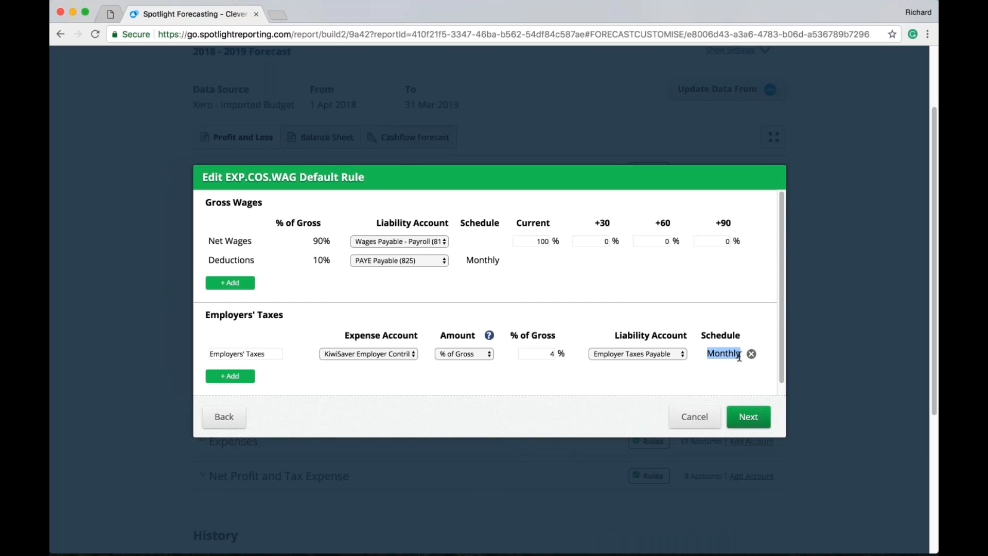
click(728, 371)
Save the wages rule without adding a note and refresh the Profit and Loss.
click(744, 418)
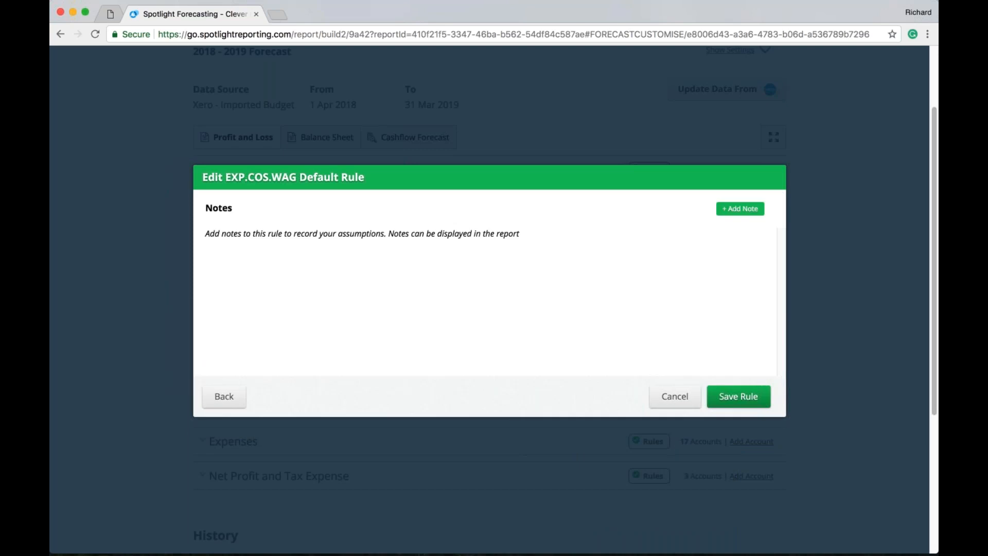
click(738, 396)
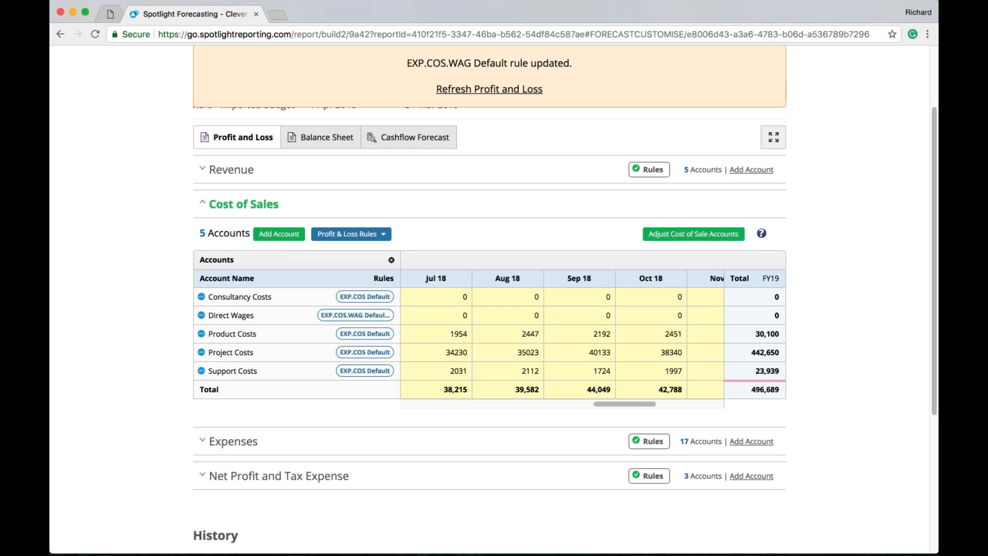
click(522, 96)
Enter 10000 for Direct Wages in Jul 18 and refresh the Profit and Loss.
drag(625, 404, 604, 407)
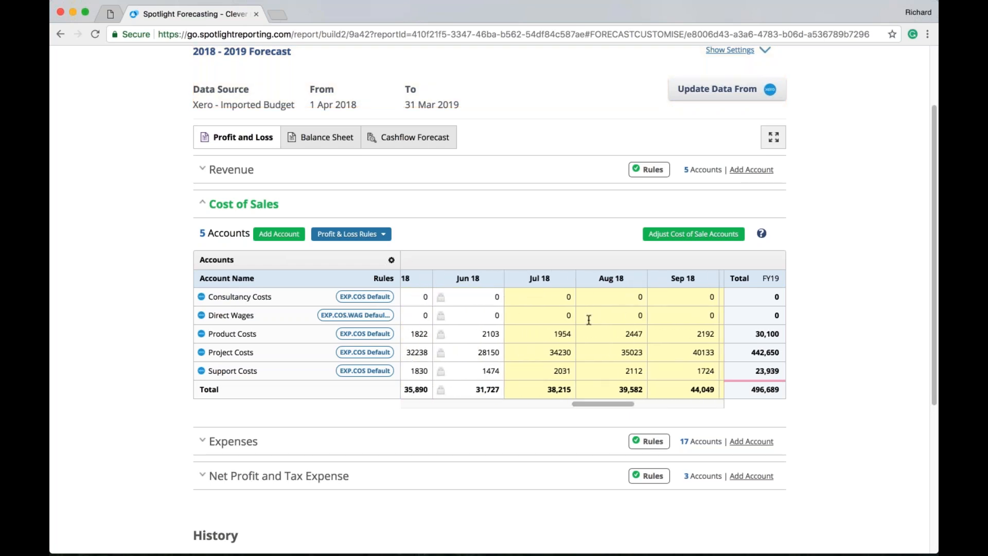
mouse_move(585, 408)
mouse_down()
mouse_move(674, 406)
mouse_move(596, 410)
mouse_up()
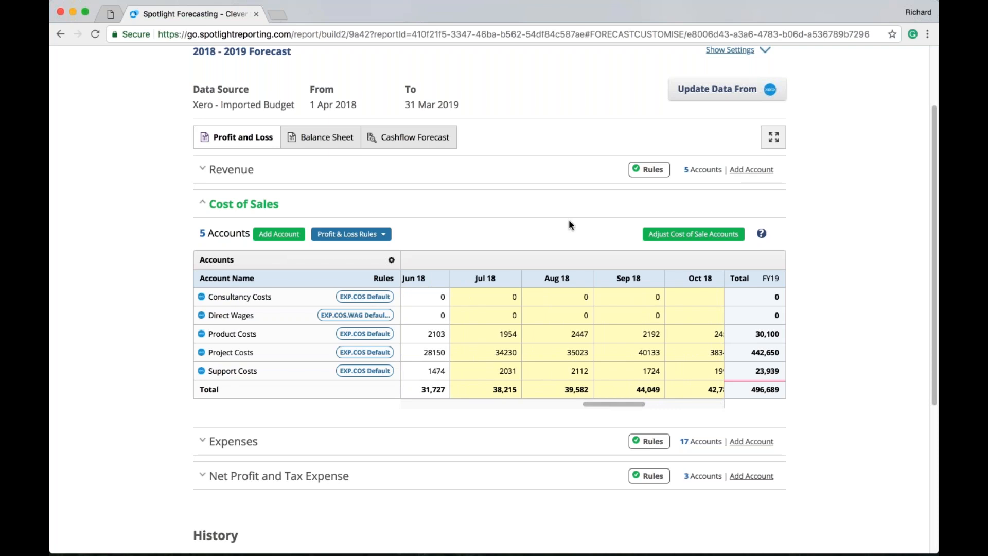
click(478, 316)
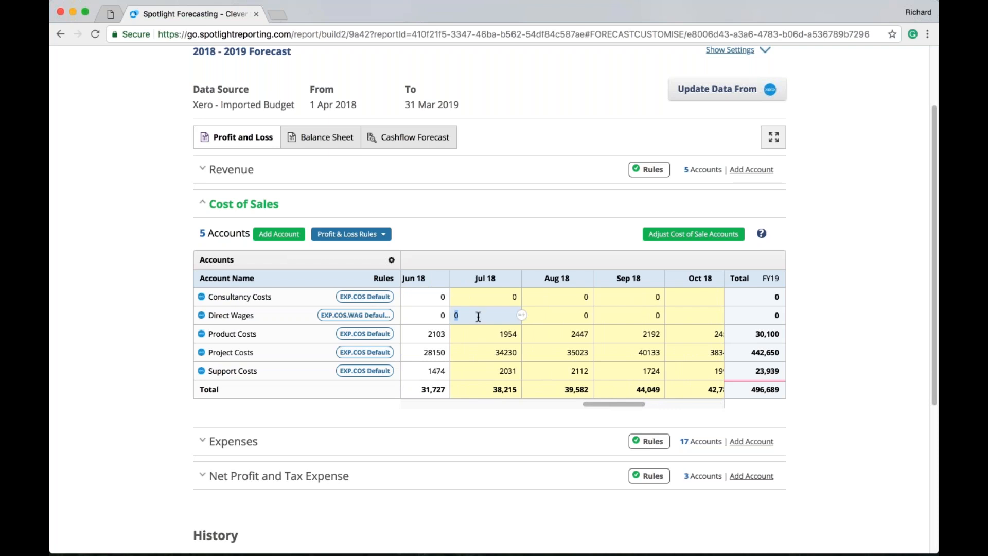
text(10000)
key(Tab)
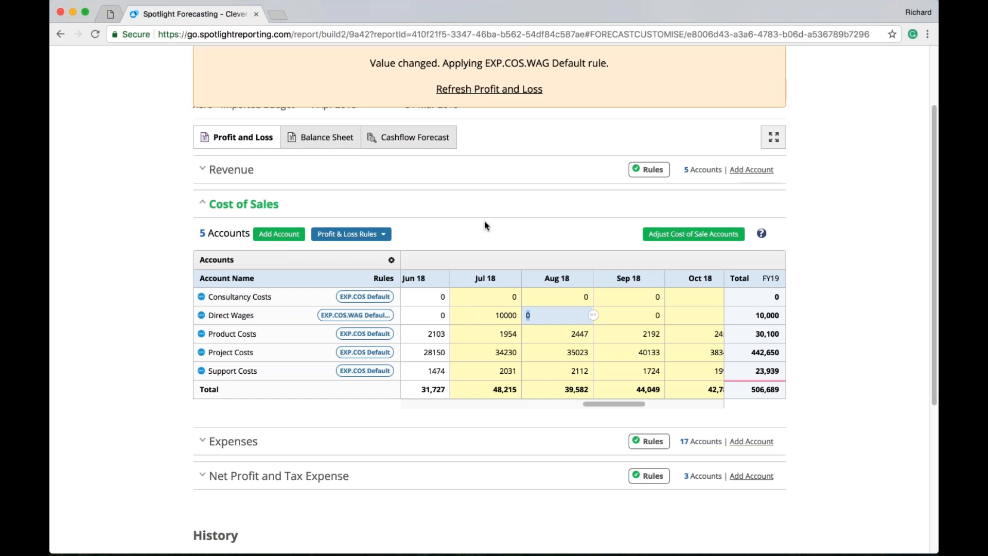
click(503, 93)
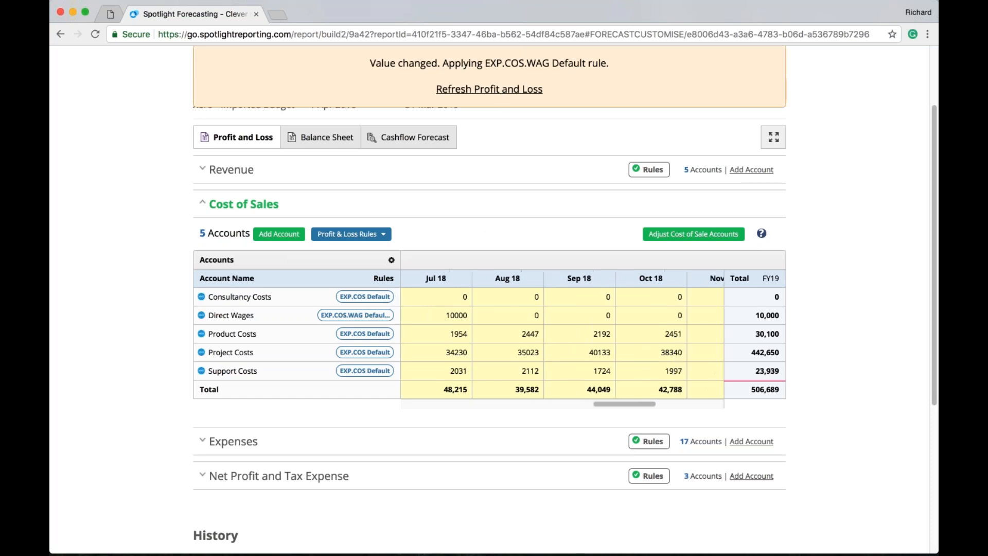
Open the Direct Wages adjustment from the Aug 18 value, compare the period options, and keep Choose Dates from Aug 18 to Mar 19.
click(529, 314)
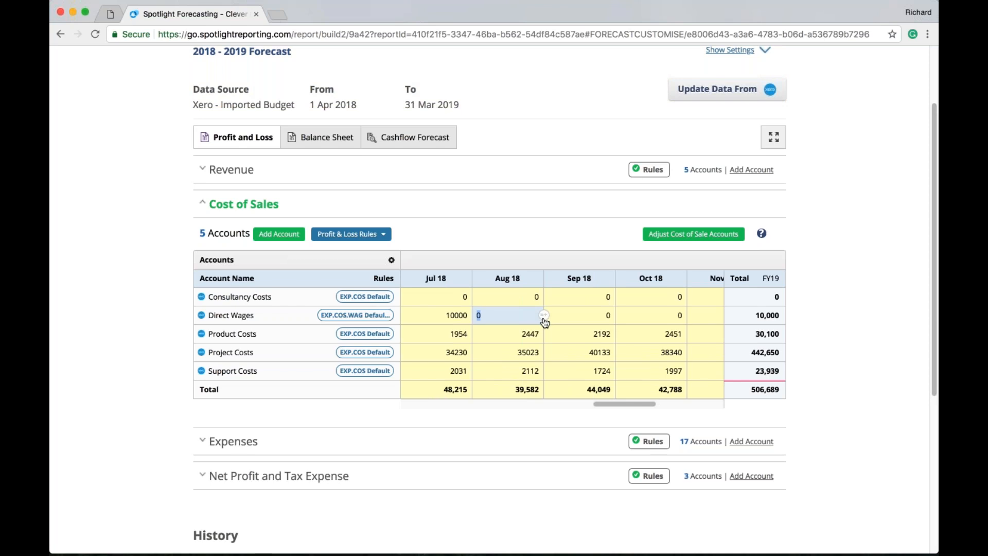
click(543, 318)
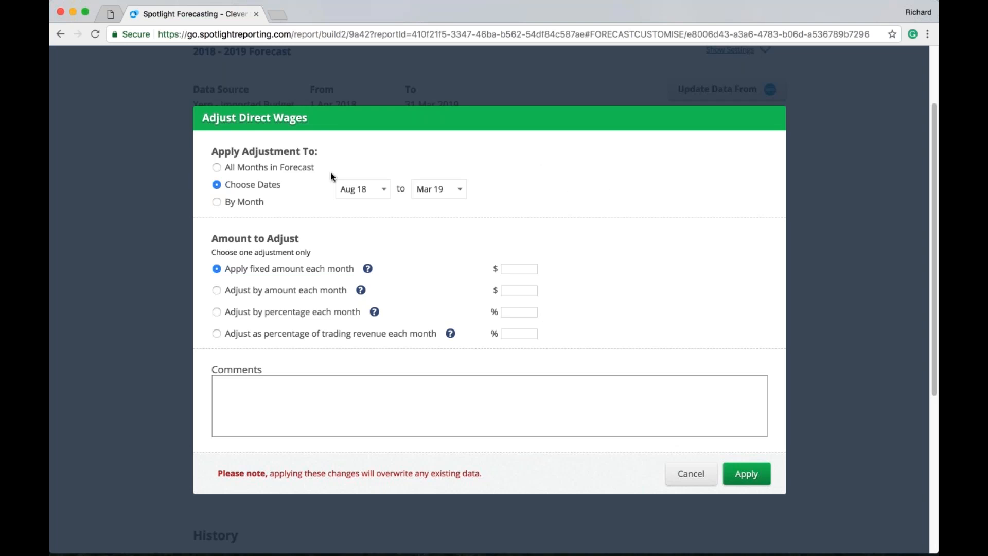
click(277, 168)
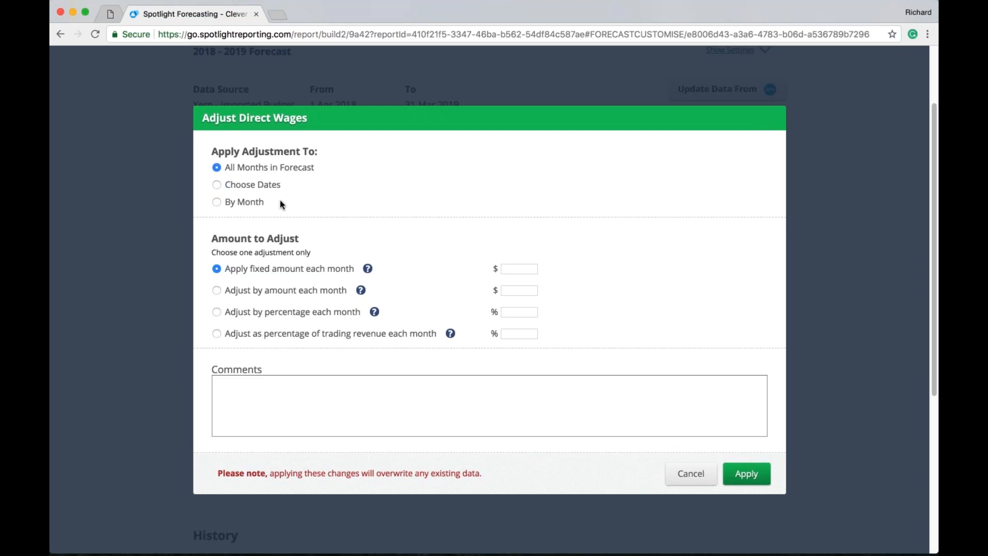
click(268, 185)
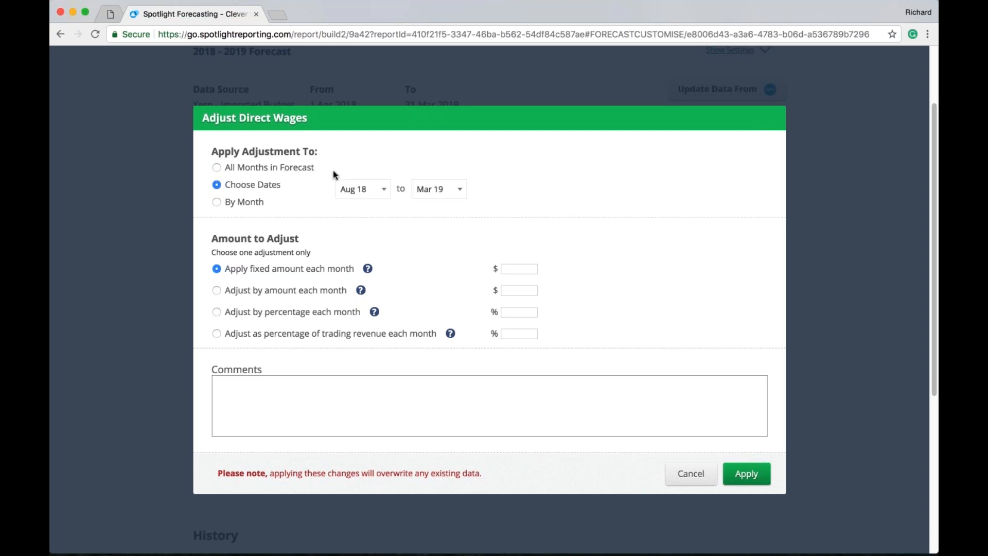
click(375, 191)
click(451, 191)
click(450, 190)
click(252, 202)
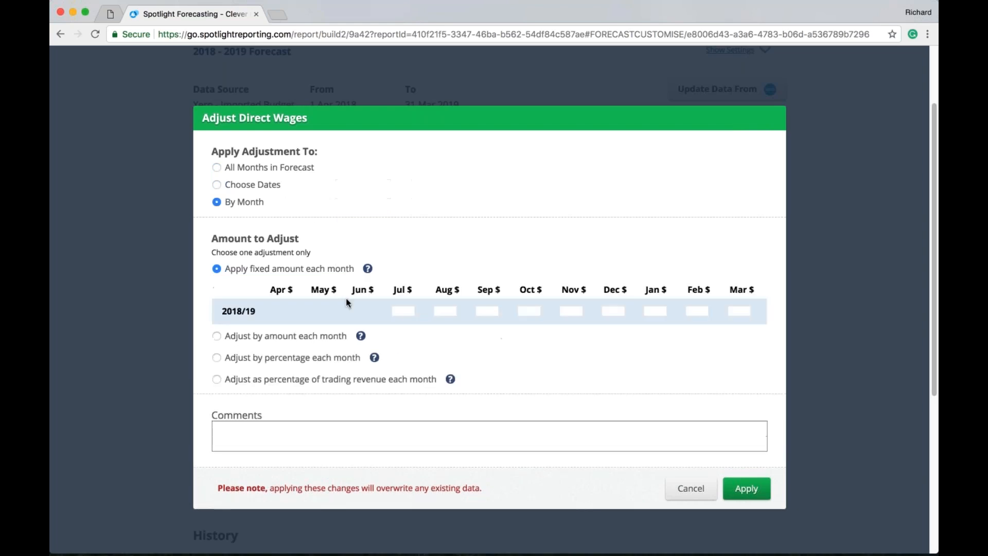
click(217, 185)
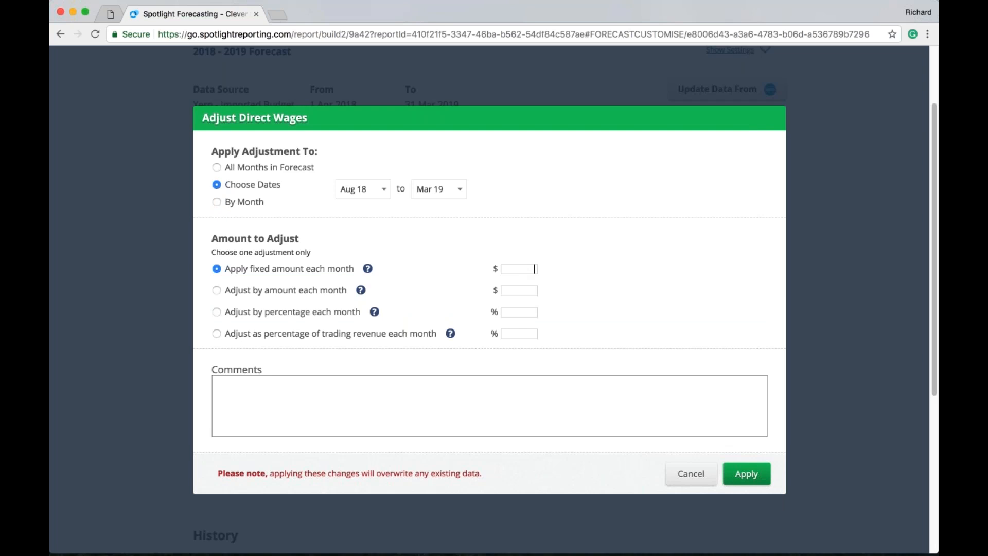
Review the options for adjusting Direct Wages by amount, by percentage, and as a percentage of trading revenue each month.
click(530, 291)
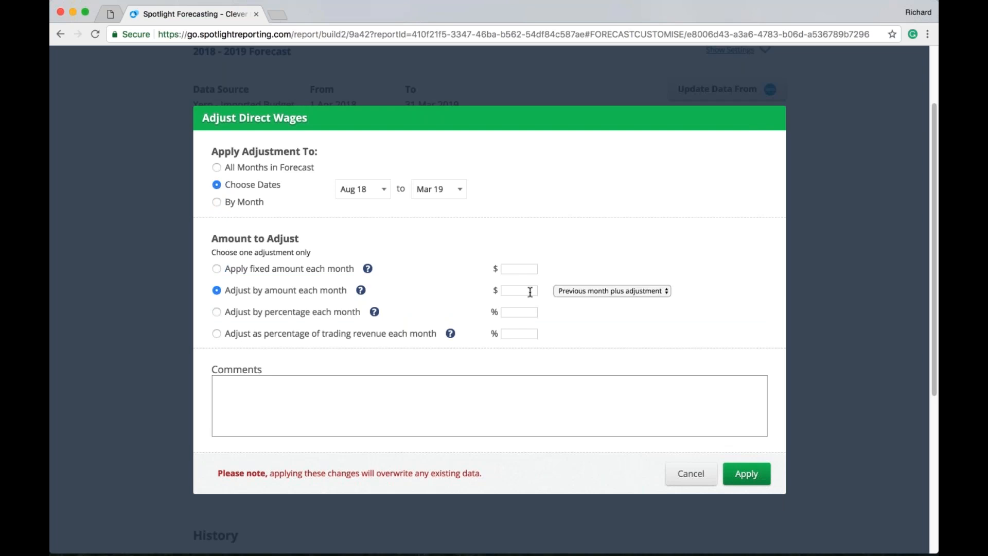
click(666, 292)
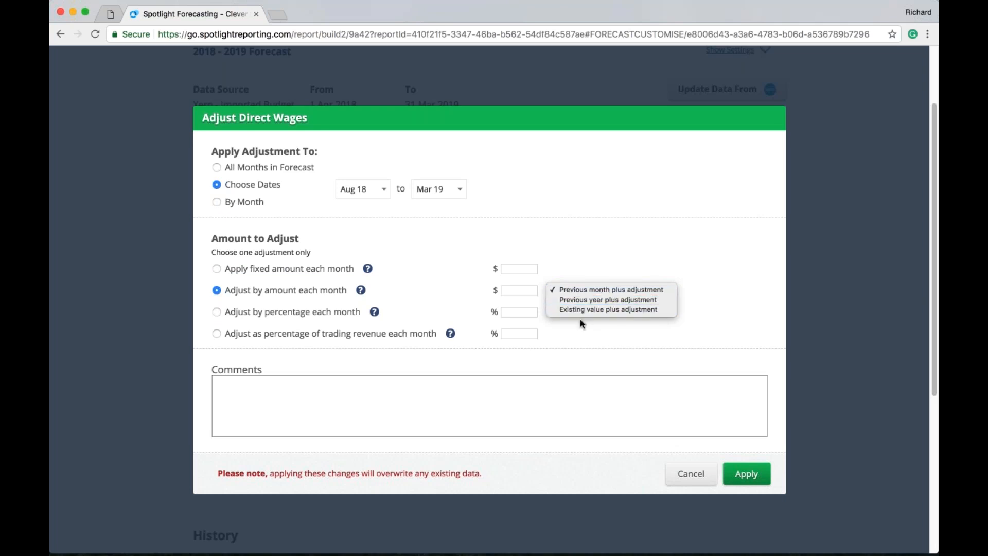
click(574, 335)
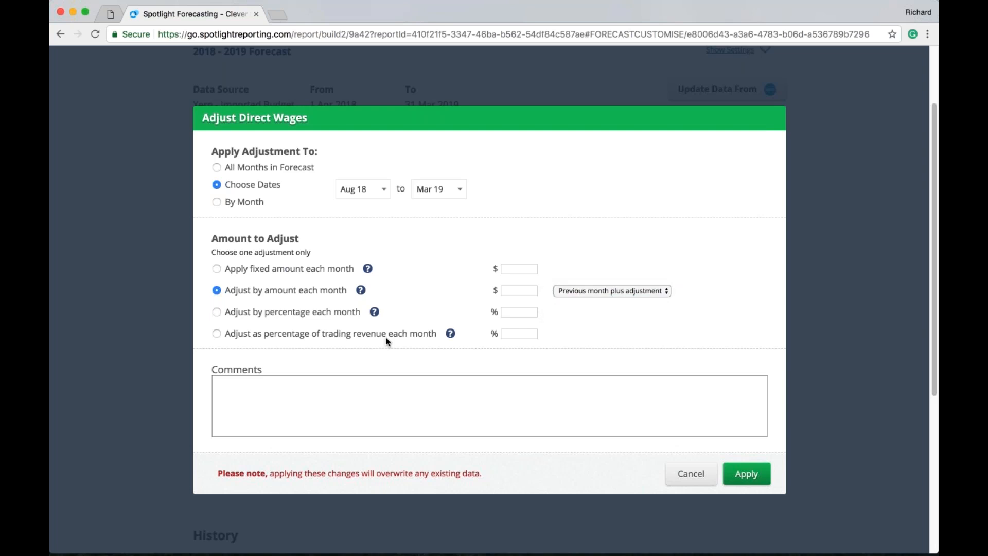
click(308, 312)
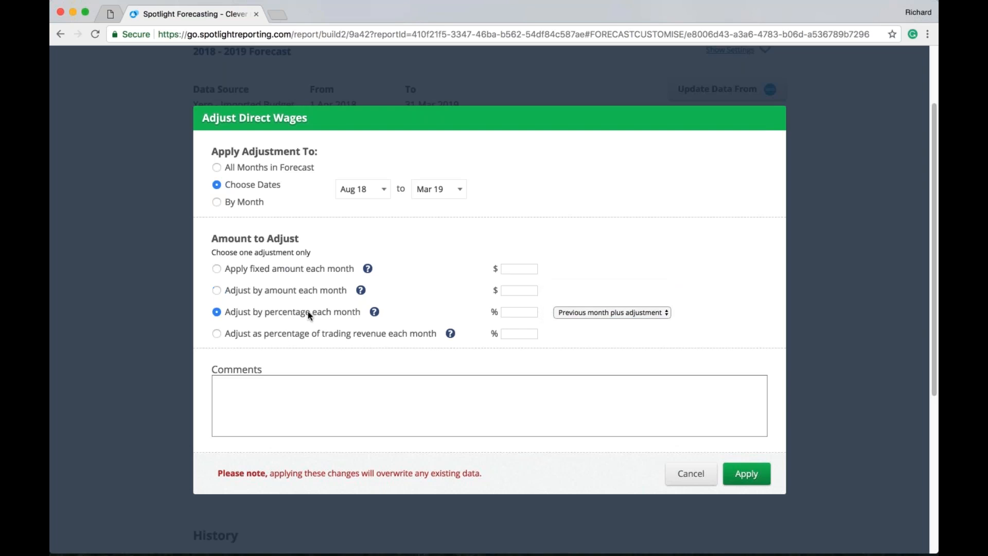
click(630, 313)
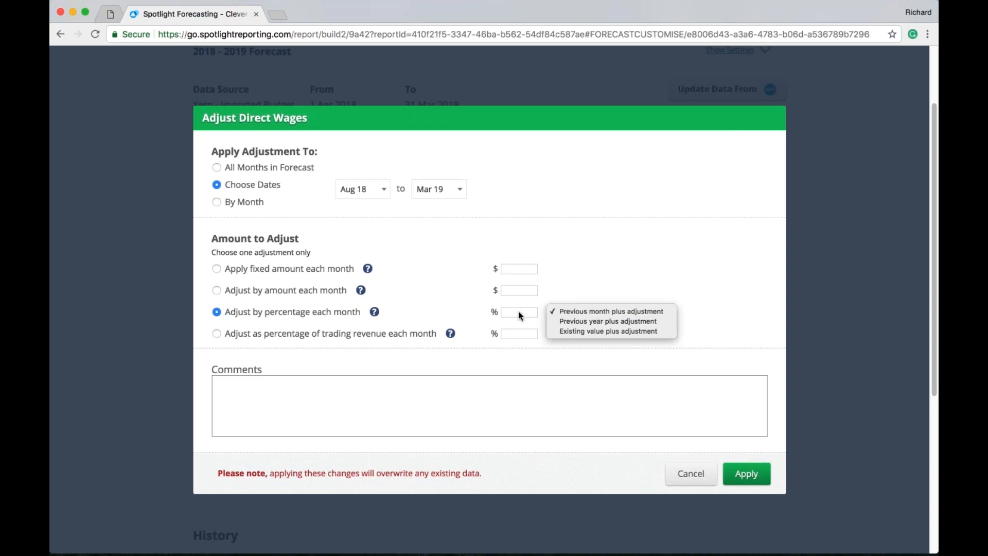
click(591, 331)
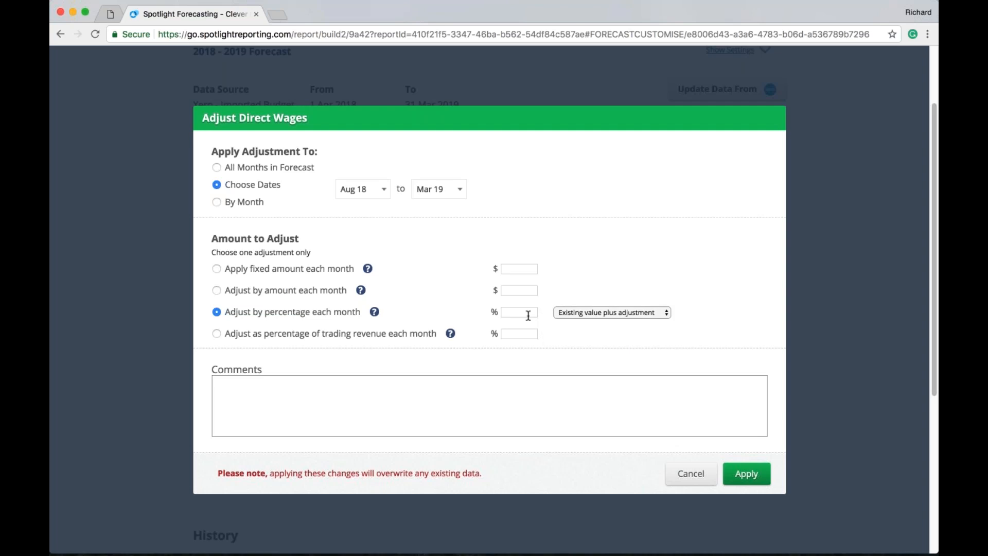
click(527, 316)
click(289, 334)
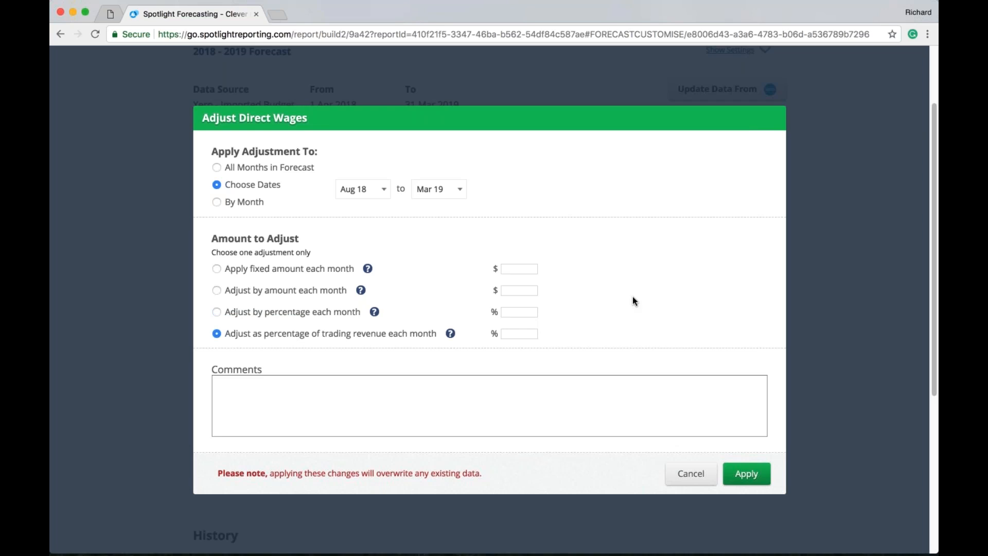
Apply a fixed amount of 10000 each month to Direct Wages from Aug 18 to Mar 19 and close the confirmation.
click(530, 268)
text(10000)
click(751, 474)
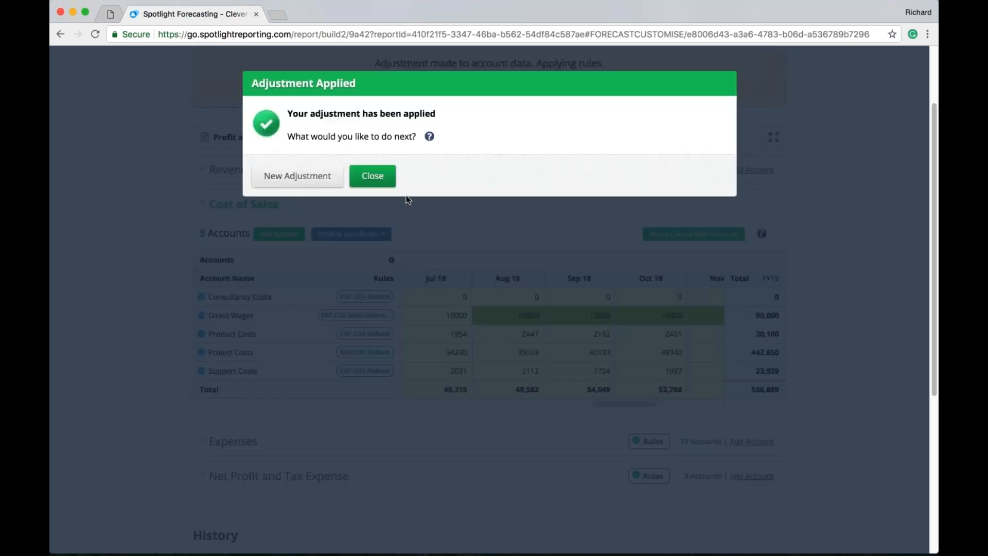
click(383, 179)
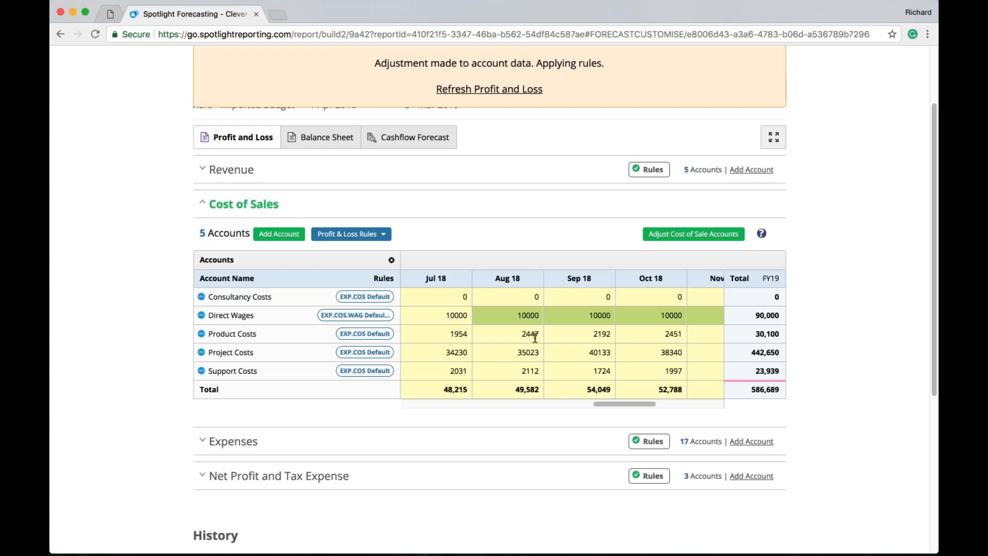
drag(644, 403, 715, 396)
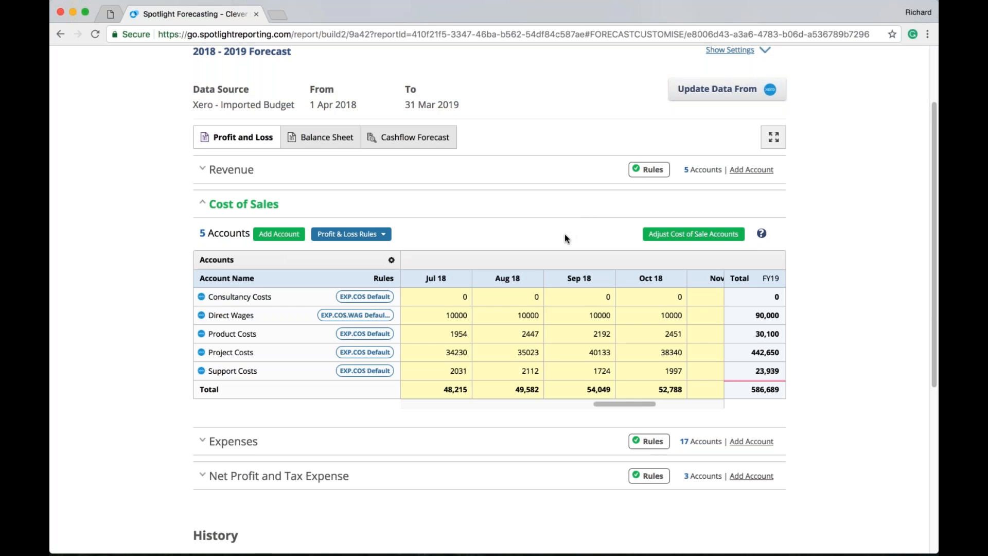
Open the adjustment for all Cost of Sales accounts and exclude Direct Wages from the accounts it applies to.
click(693, 236)
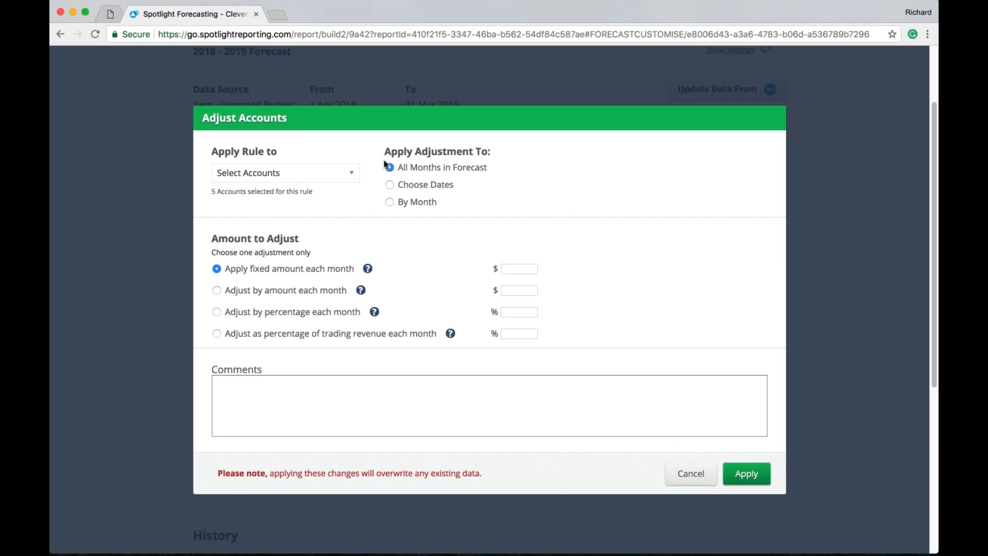
click(246, 175)
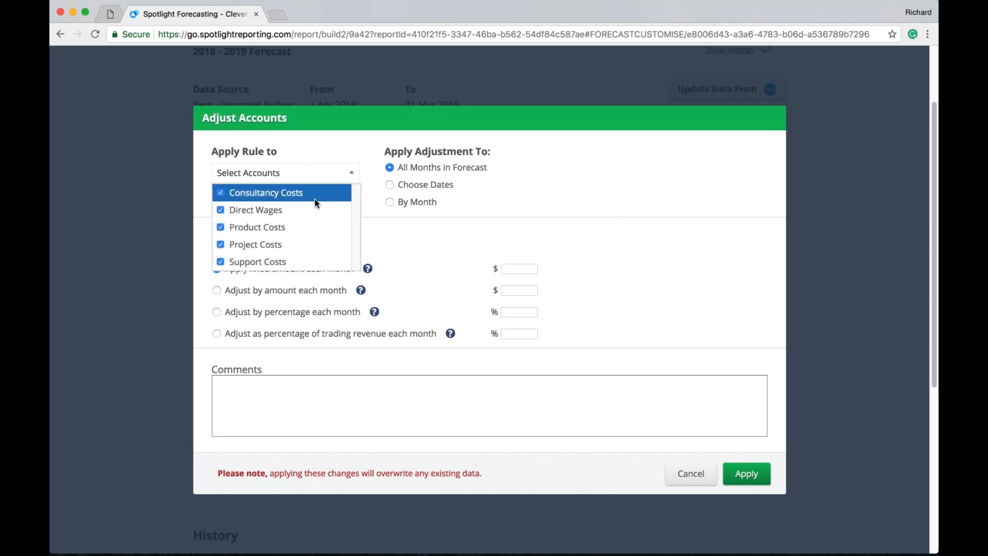
scroll(322, 203, down, 3)
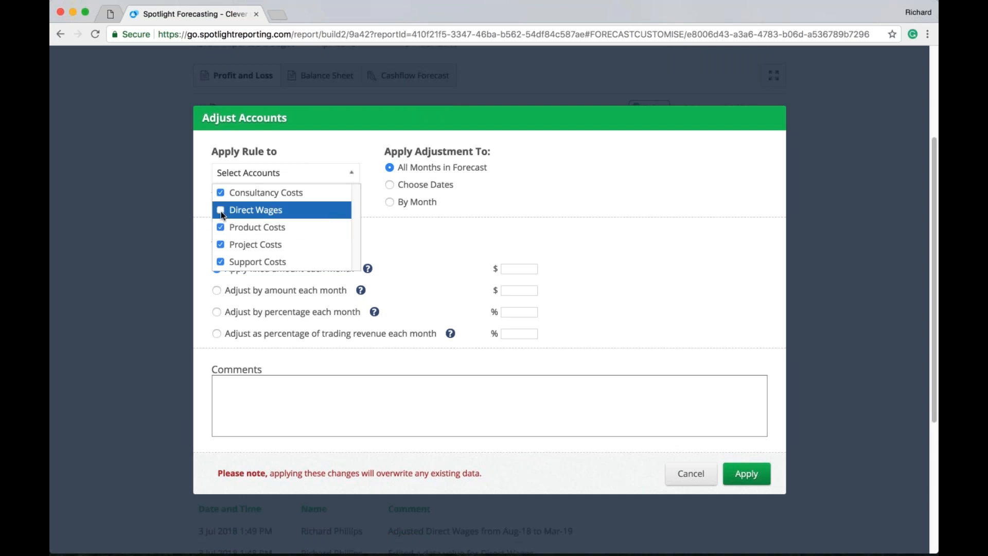
click(486, 221)
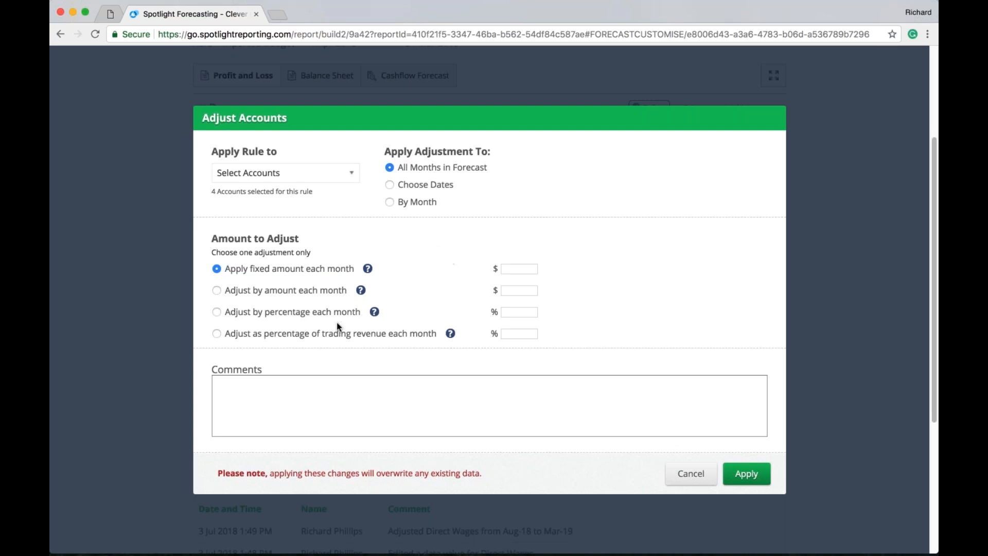
Set the adjustment to 5 percent each month on the existing value and check which accounts are included.
click(304, 313)
click(604, 313)
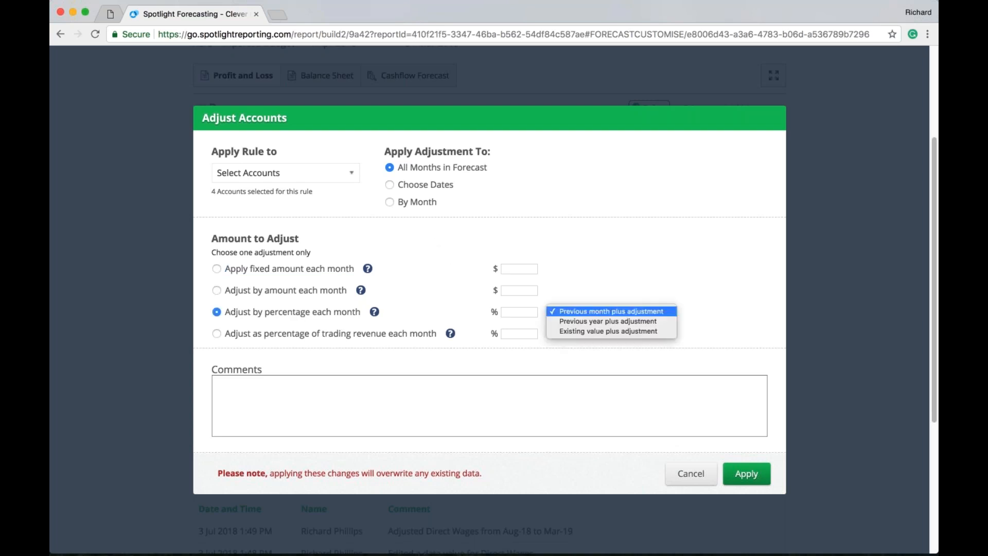
click(598, 332)
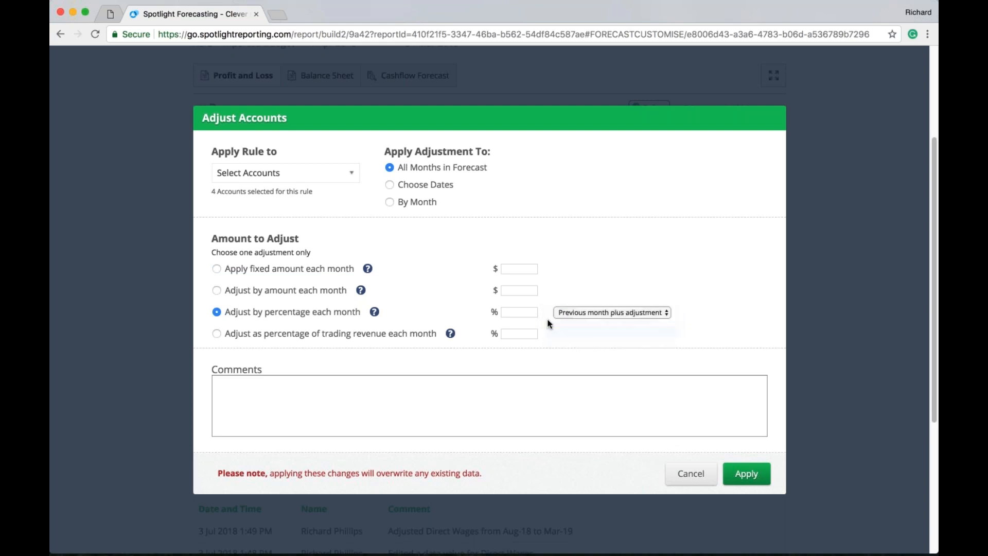
text(5)
click(333, 172)
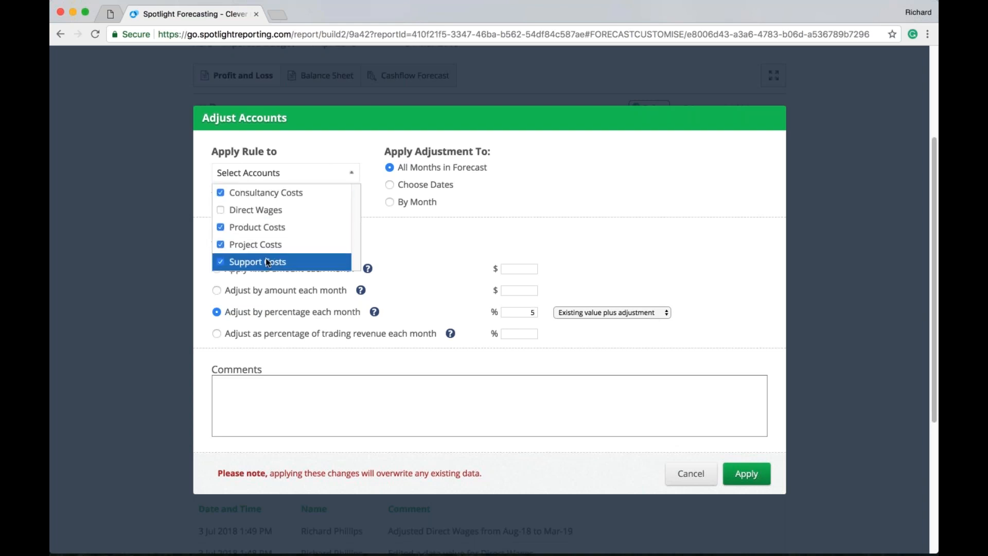
click(516, 230)
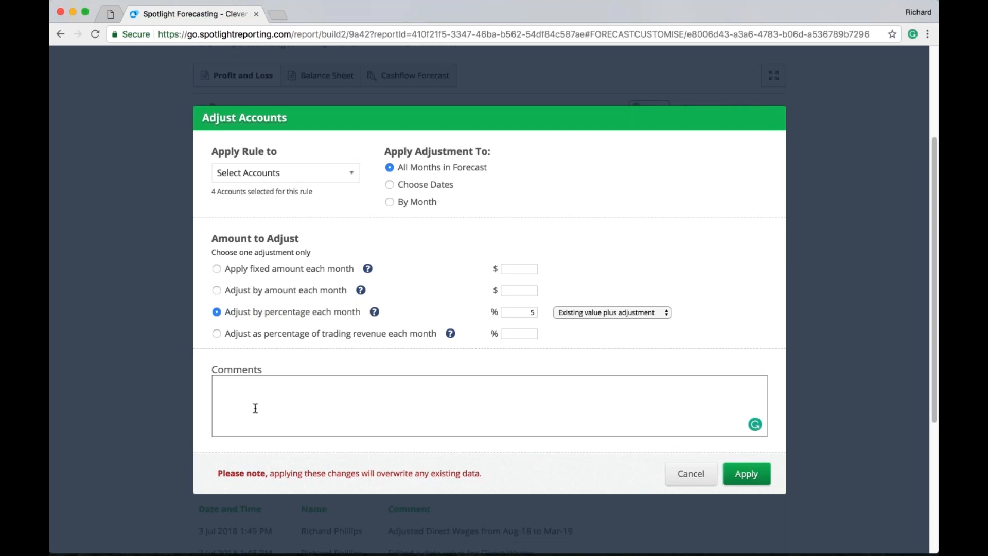
Add the comment "Entry to adjust accounts by +5%", apply the Cost of Sales adjustment and close the confirmation.
text(Entry to adjust accounts by 5%)
click(301, 382)
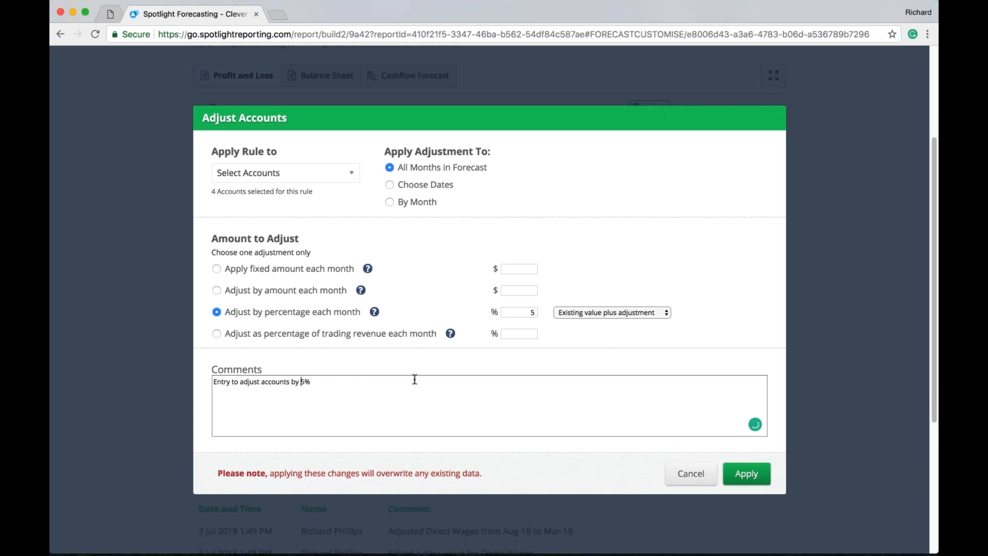
text(+)
click(745, 476)
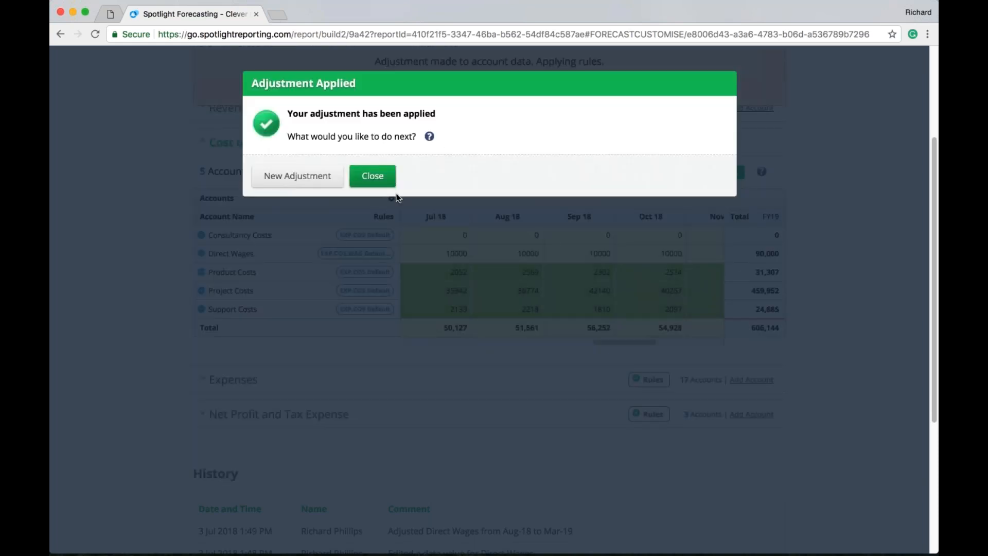
click(387, 182)
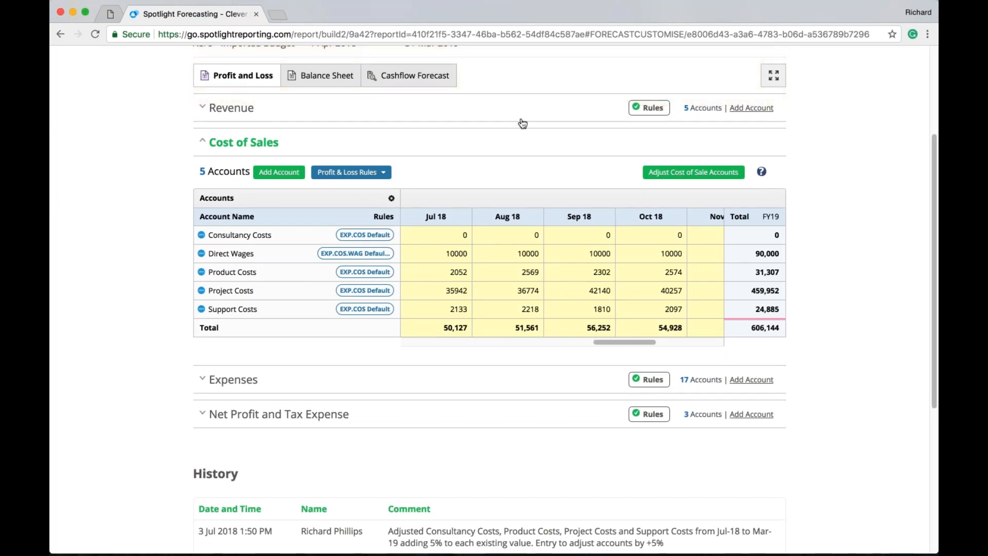
scroll(147, 283, down, 3)
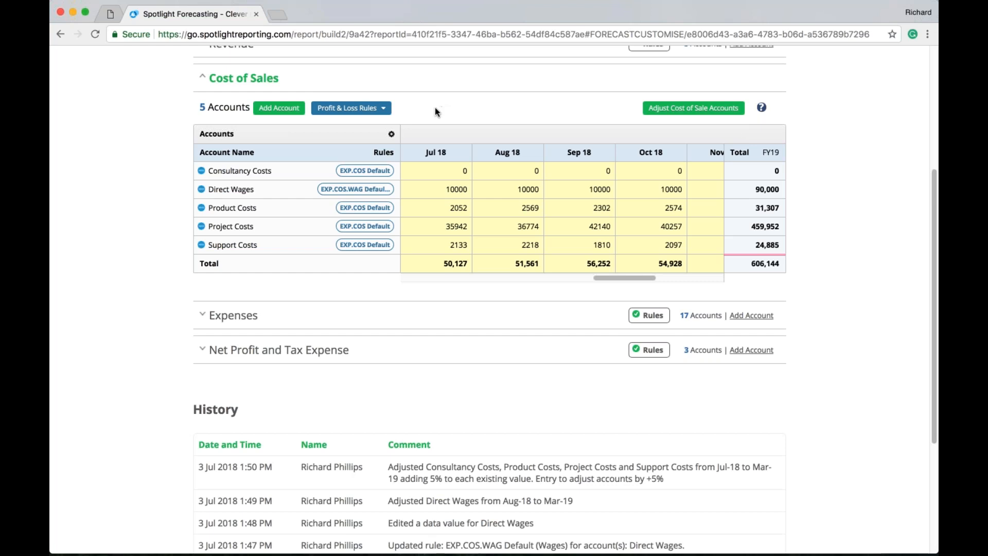
Expand Expenses and review the accounts' report codes and tax rates and the EXP.DEP Default rule's description.
click(233, 315)
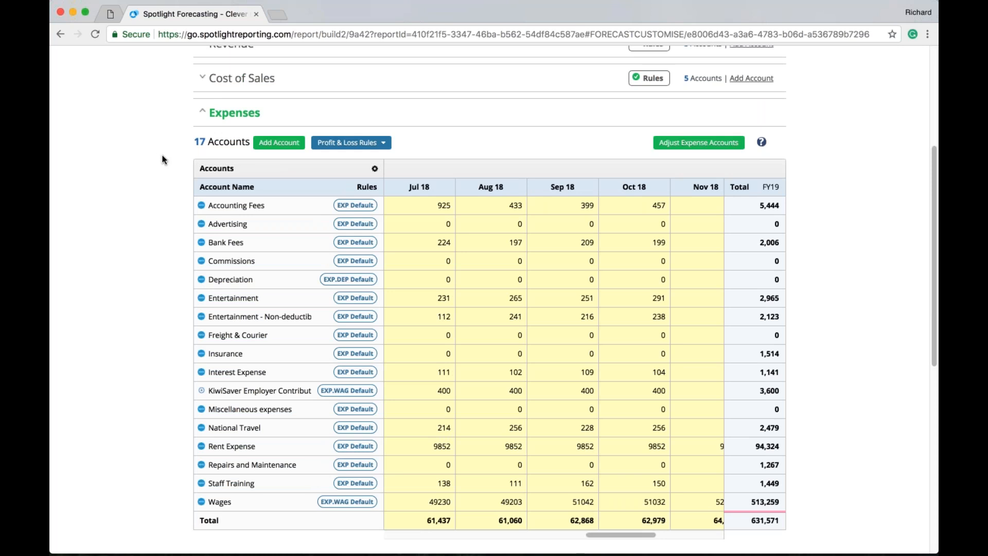
click(374, 168)
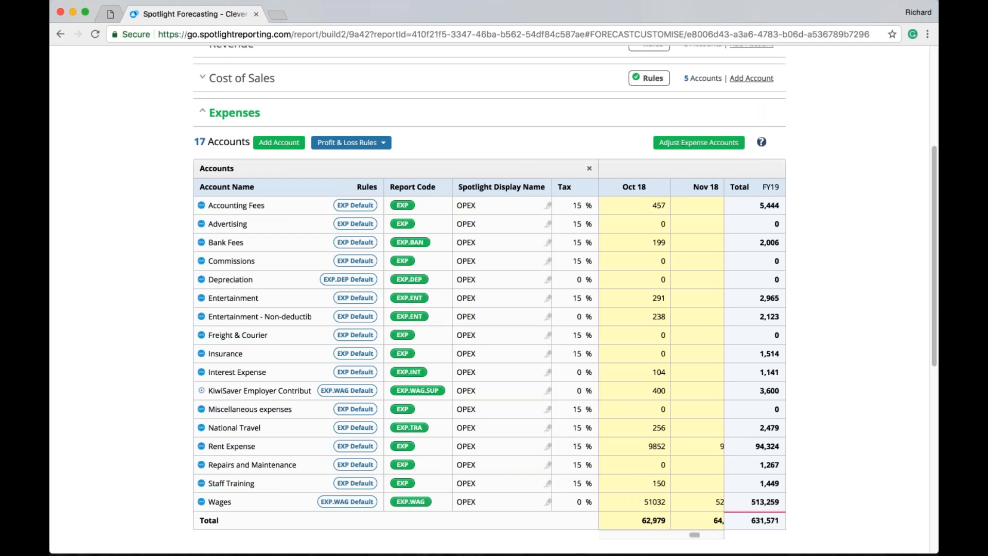
click(589, 168)
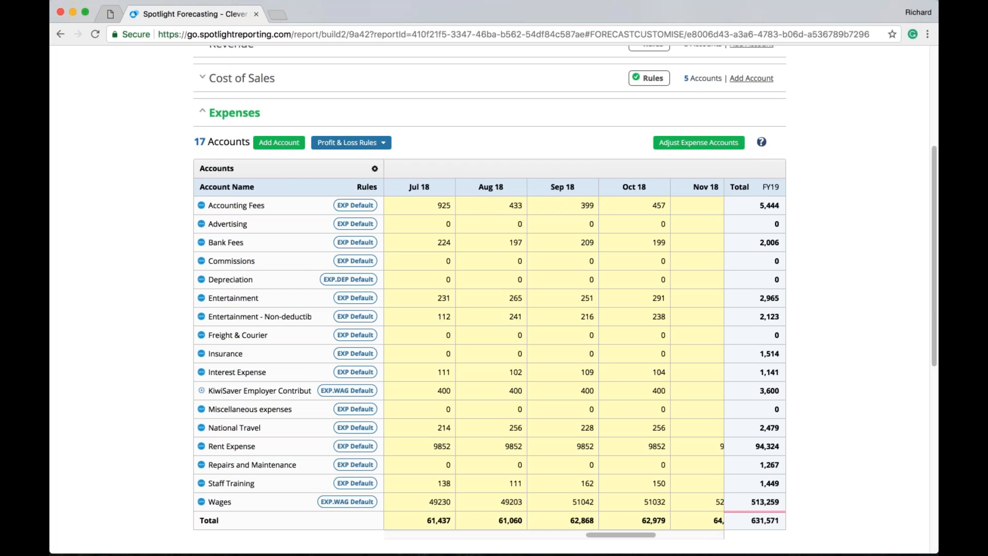
click(339, 280)
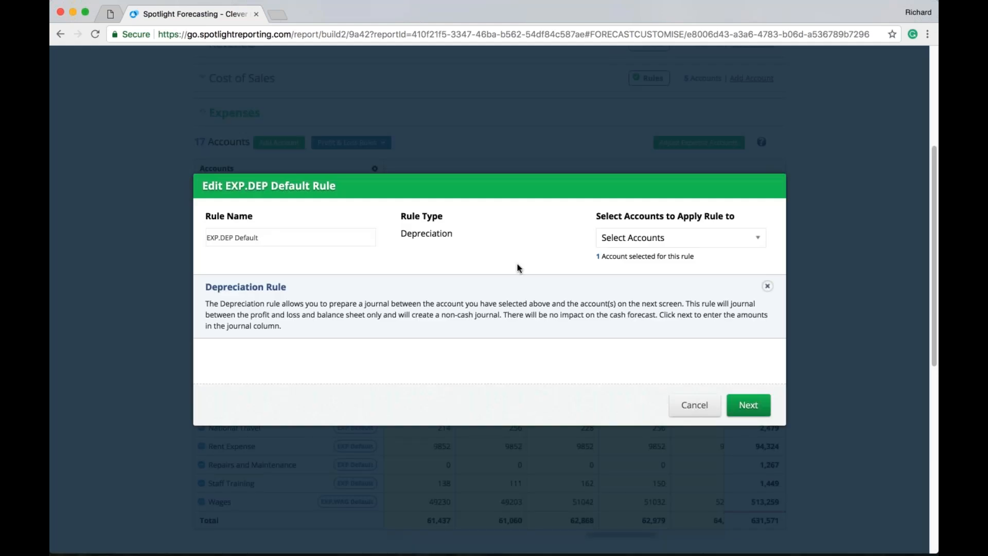
click(696, 406)
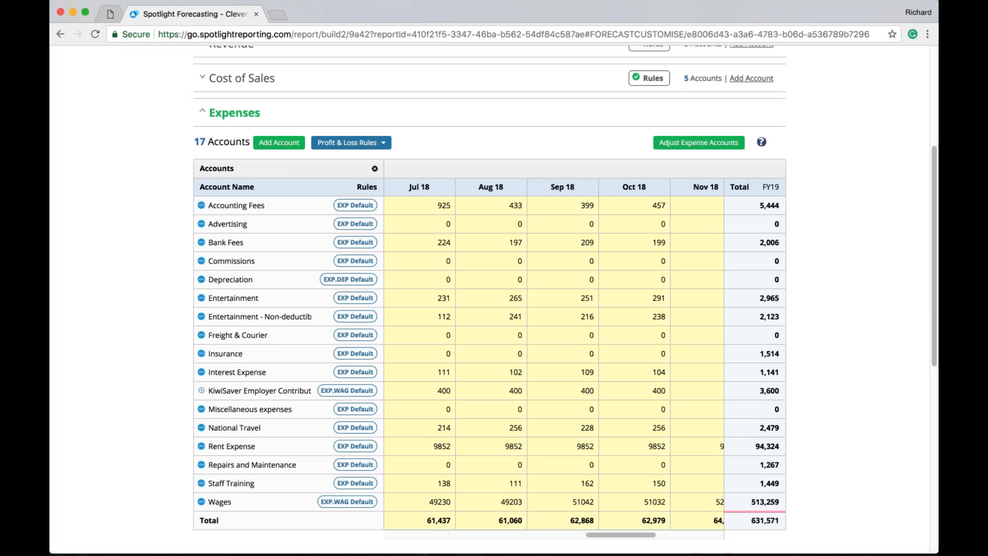
Apply a fixed amount of 12000 each month to Depreciation from Jul 18 to Mar 19 and refresh the Profit and Loss.
drag(608, 539, 581, 541)
click(547, 292)
click(544, 279)
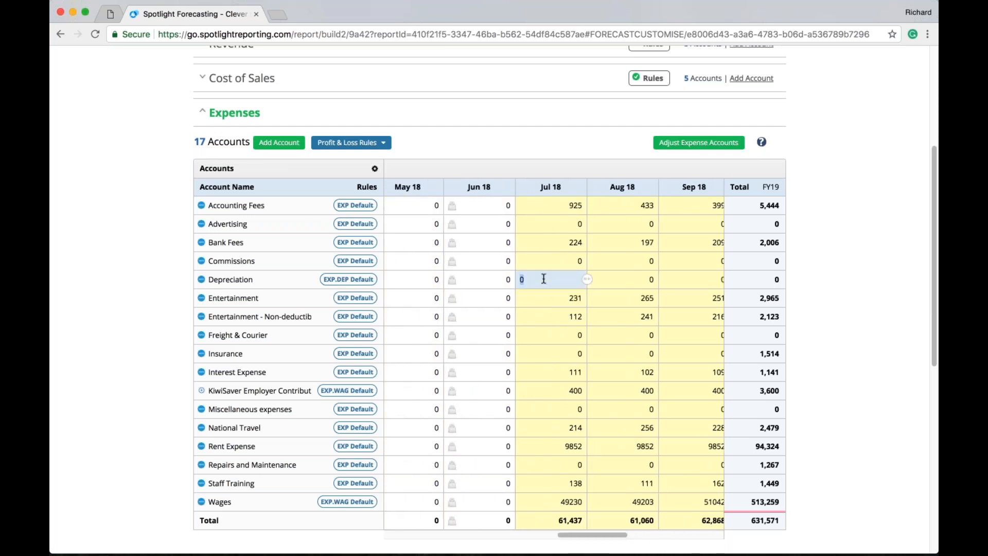
click(587, 279)
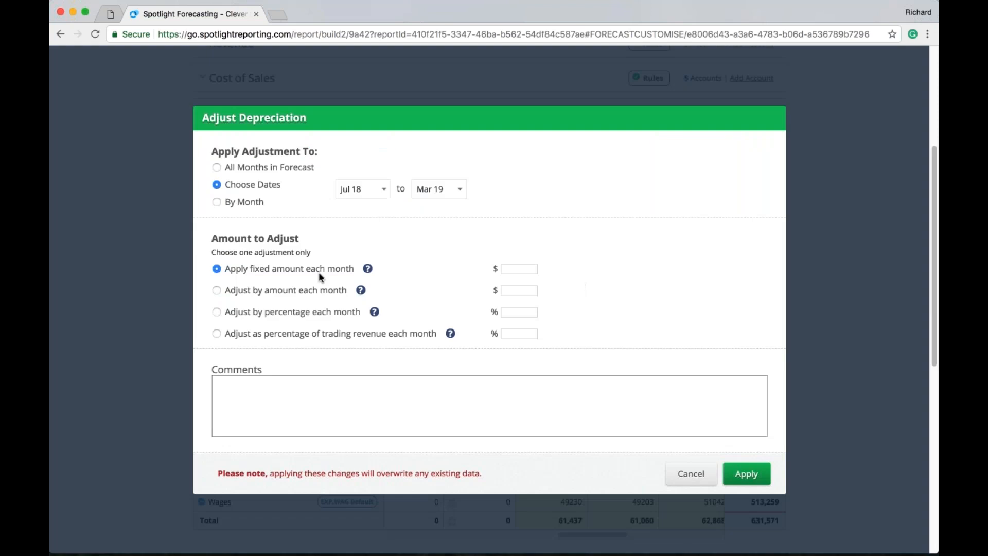
text(12000)
click(746, 474)
click(372, 176)
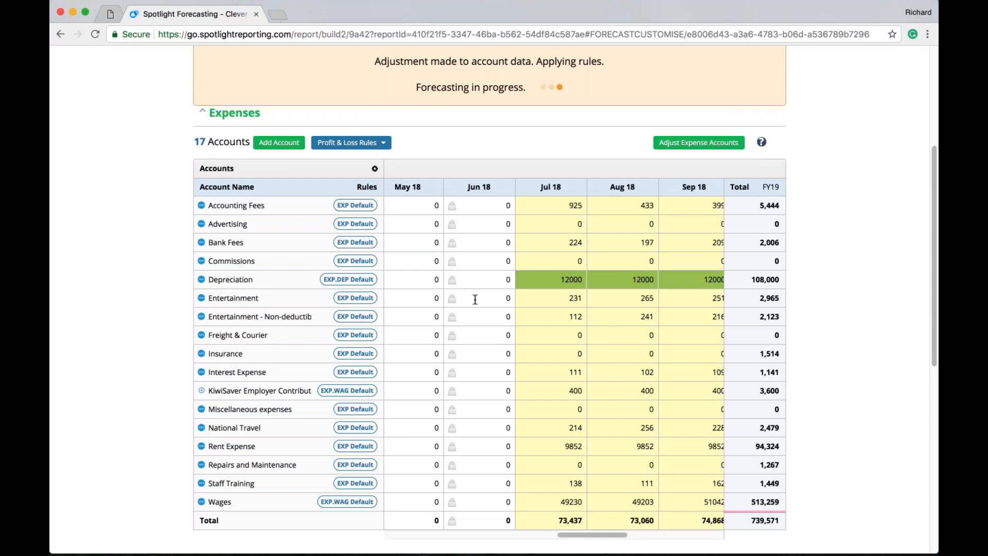
click(515, 91)
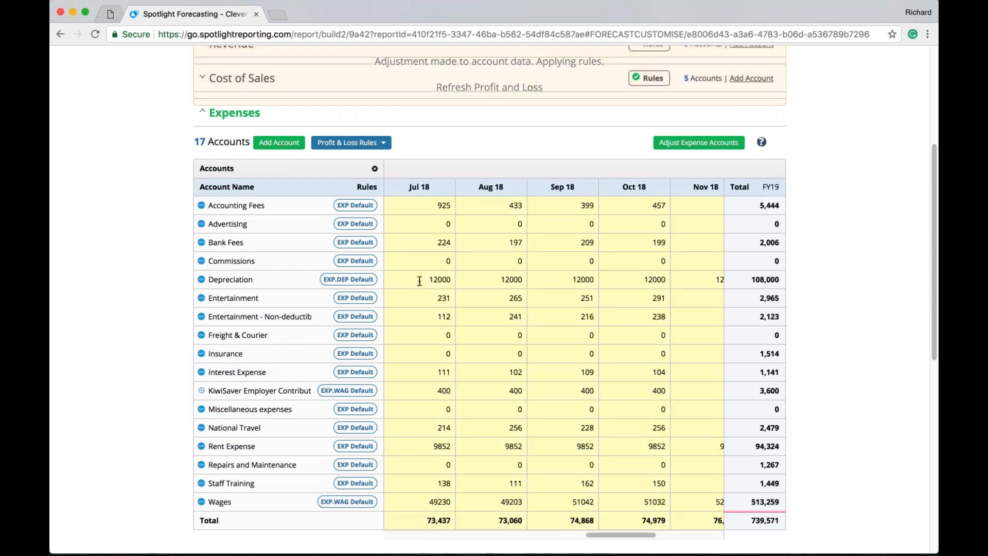
Split the EXP.DEP Default rule's accumulated depreciation 40% to Computer Equipment, 40% to Motor Vehicle and 20% to Office Equipment, and save the rule.
drag(426, 279, 452, 282)
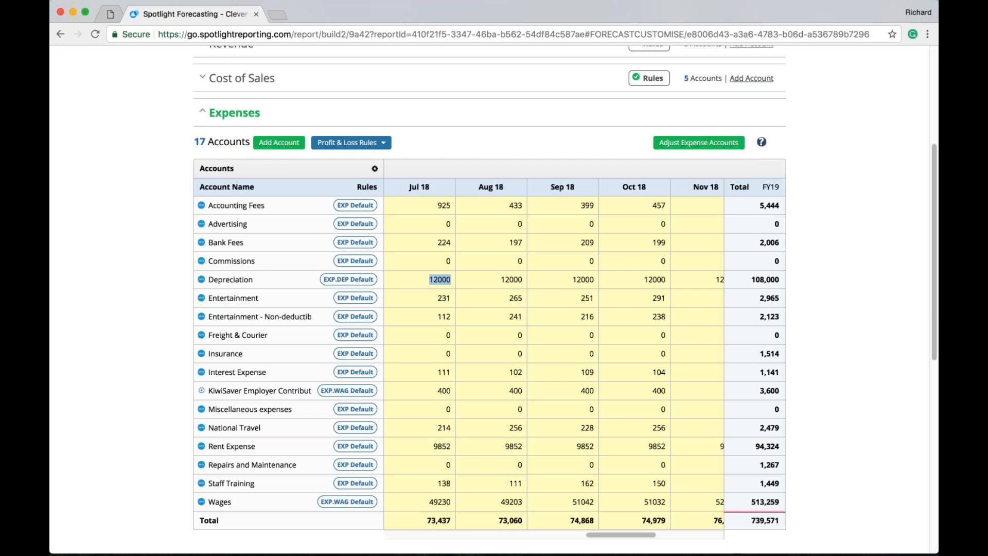
double_click(412, 276)
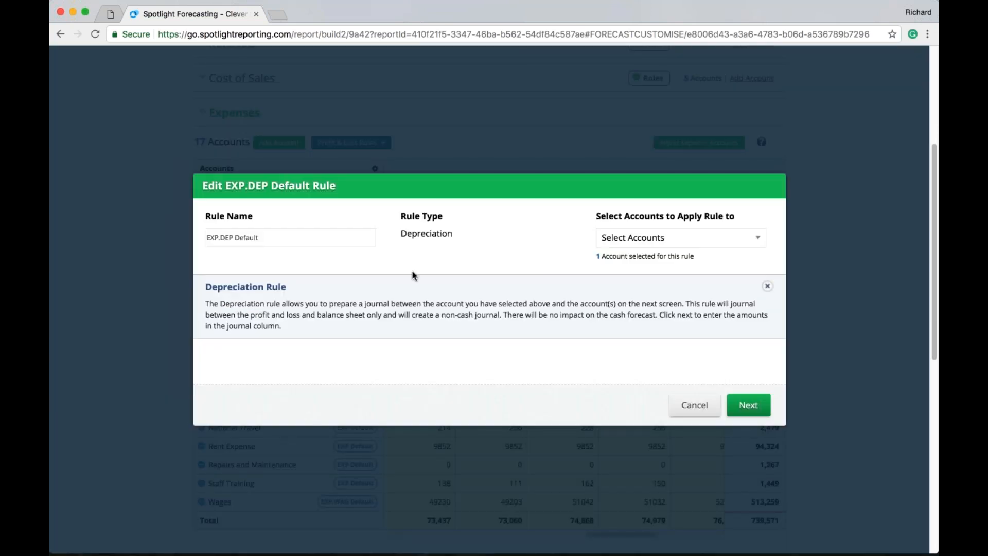
click(759, 413)
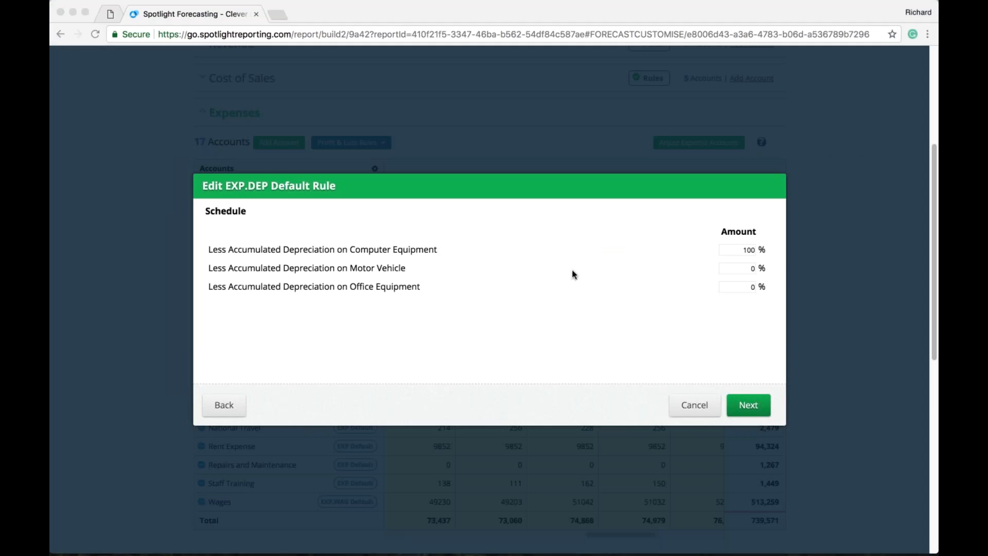
click(741, 252)
drag(741, 252, 755, 248)
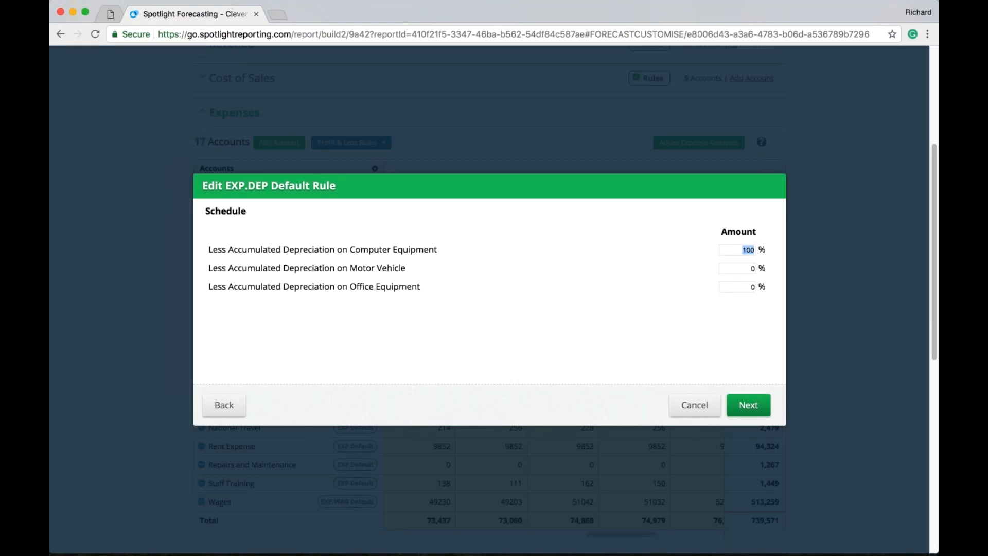
text(40)
key(Tab)
text(40)
key(Tab)
text(20)
click(748, 406)
click(748, 408)
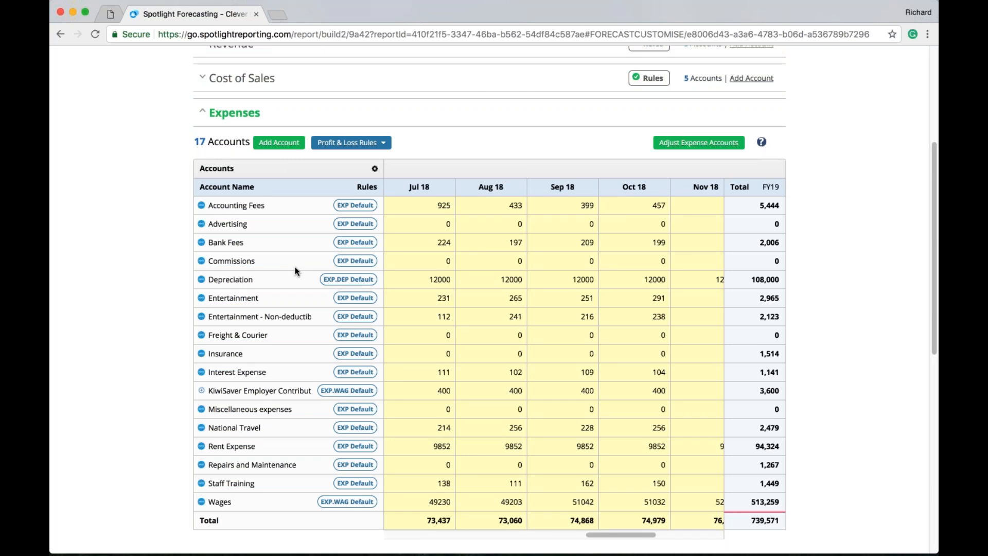
Review the EXP Default rule's timing of payments and the rules available for Expenses without changing anything.
click(355, 242)
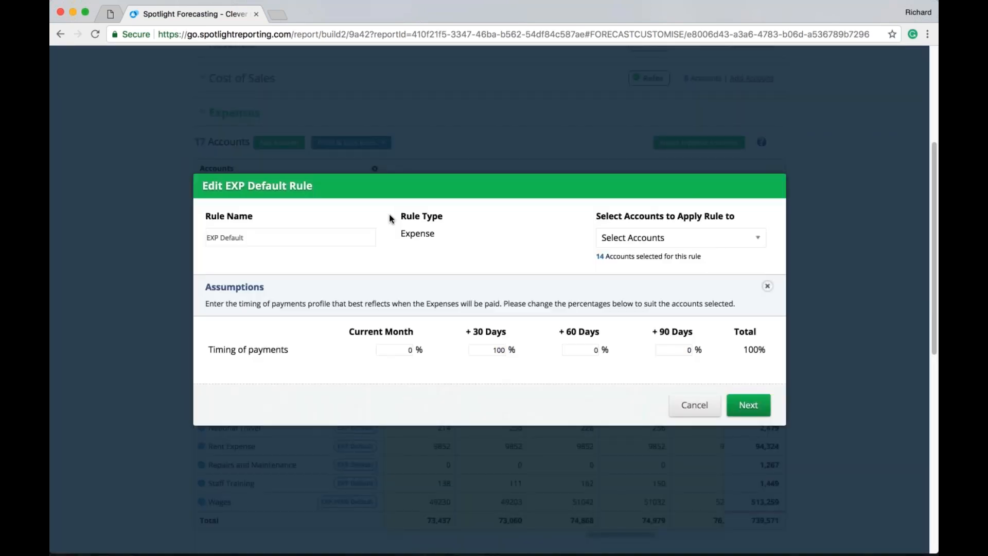
click(694, 405)
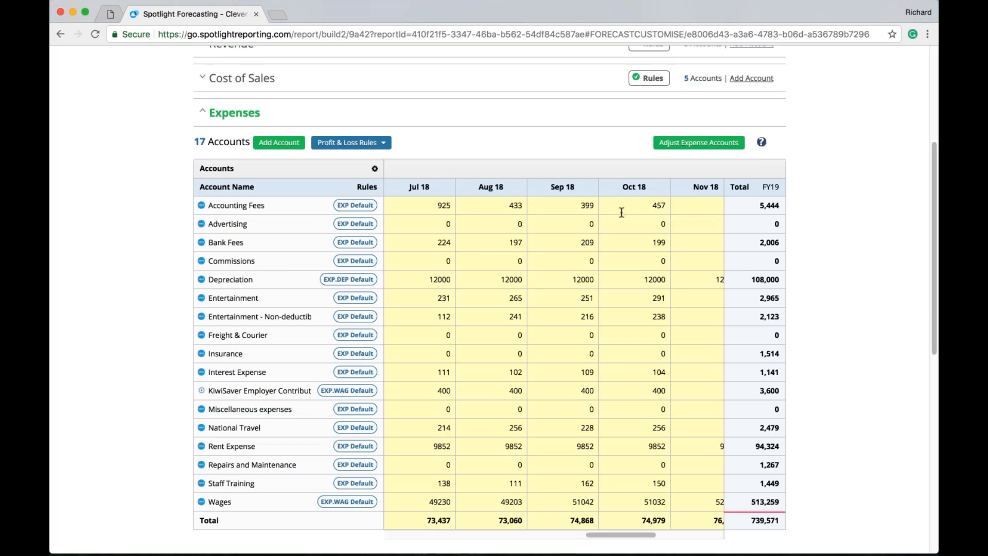
click(383, 142)
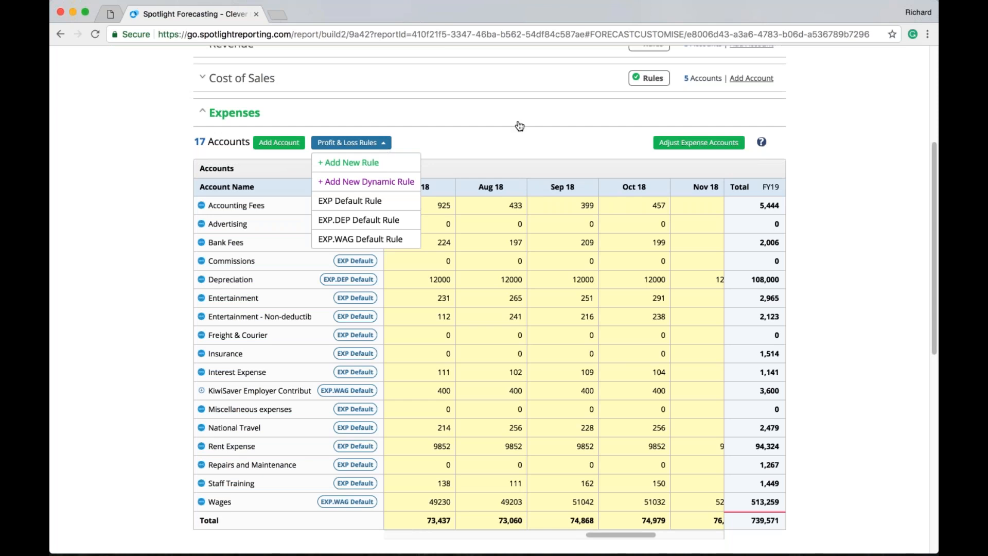
click(416, 169)
Examine the Advertising account across the forecast months through Mar 19 and review the options for adding an expense rule.
drag(247, 224, 208, 224)
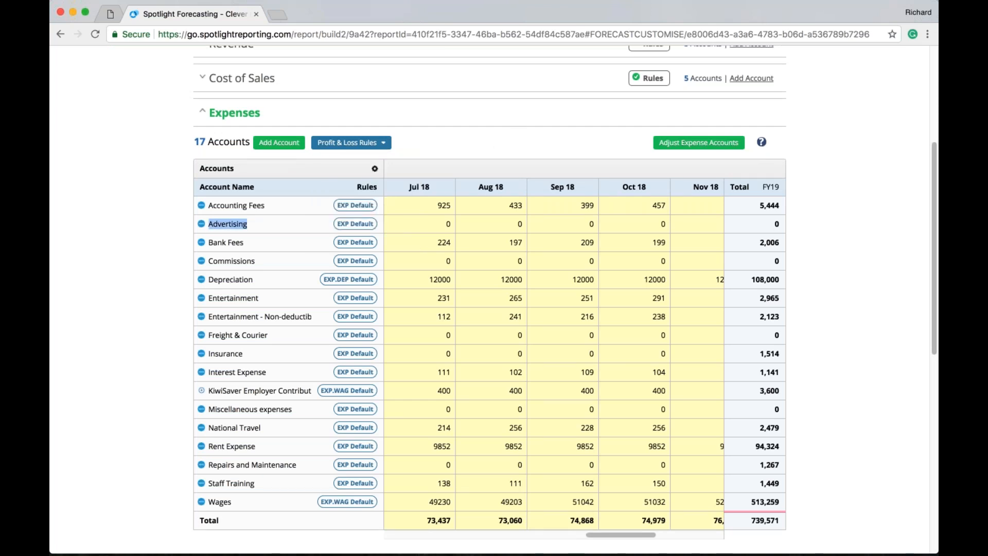
click(328, 228)
drag(618, 537, 699, 541)
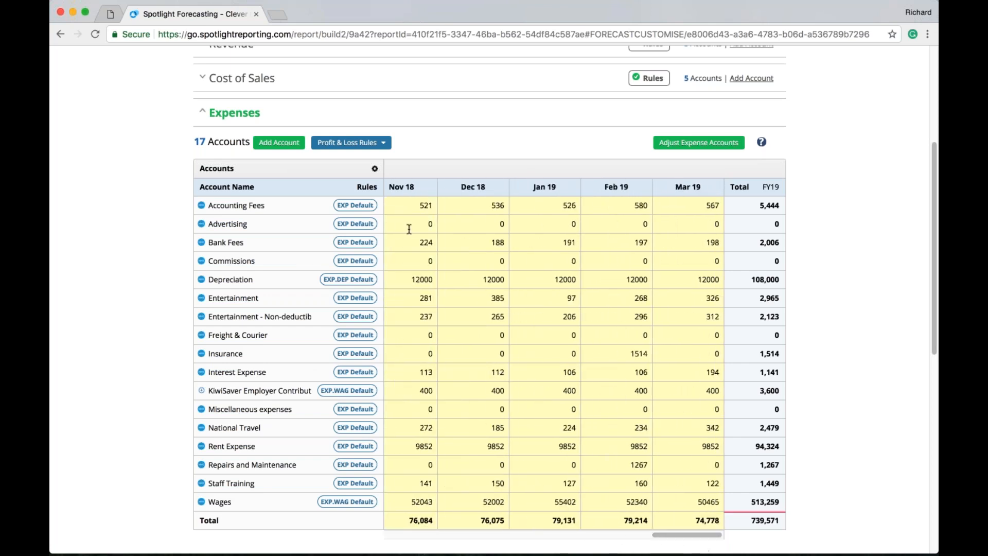
click(351, 142)
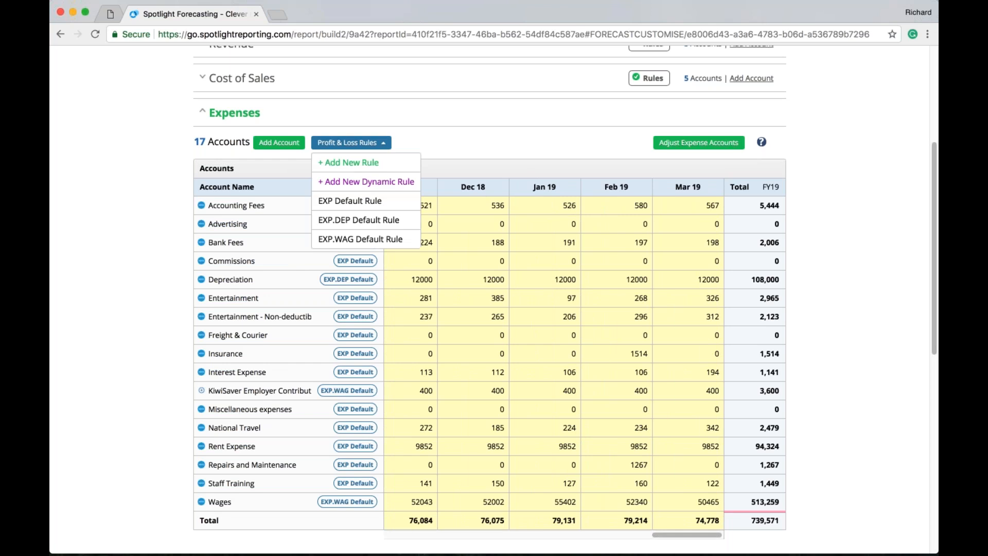
click(352, 142)
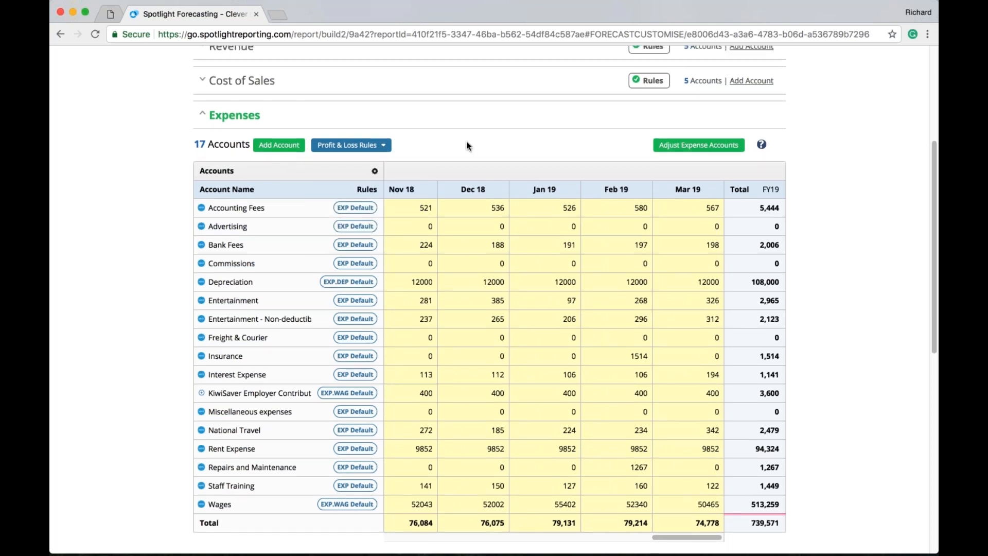
Expand the Cost of Sales and Revenue sections to show their accounts and monthly values.
scroll(466, 146, up, 2)
click(250, 175)
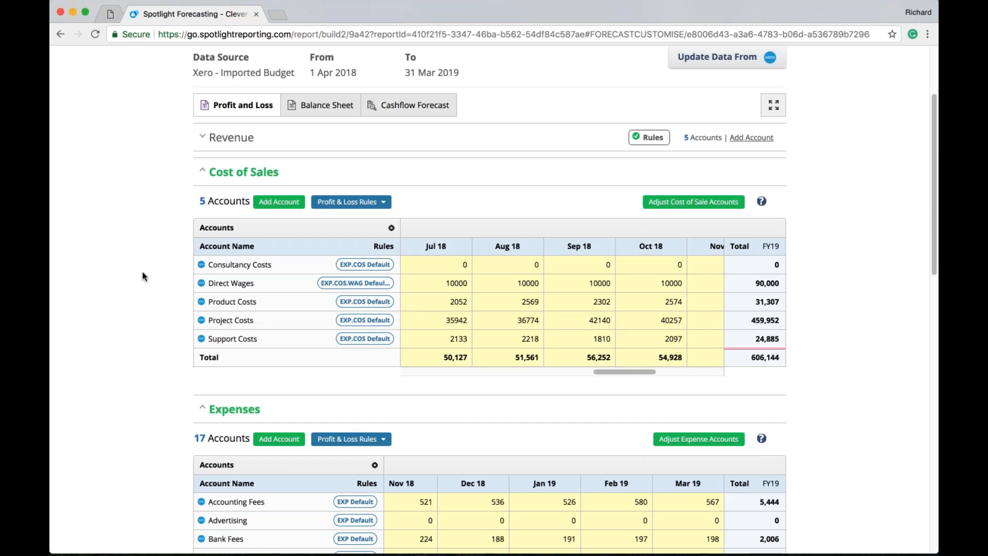
click(264, 141)
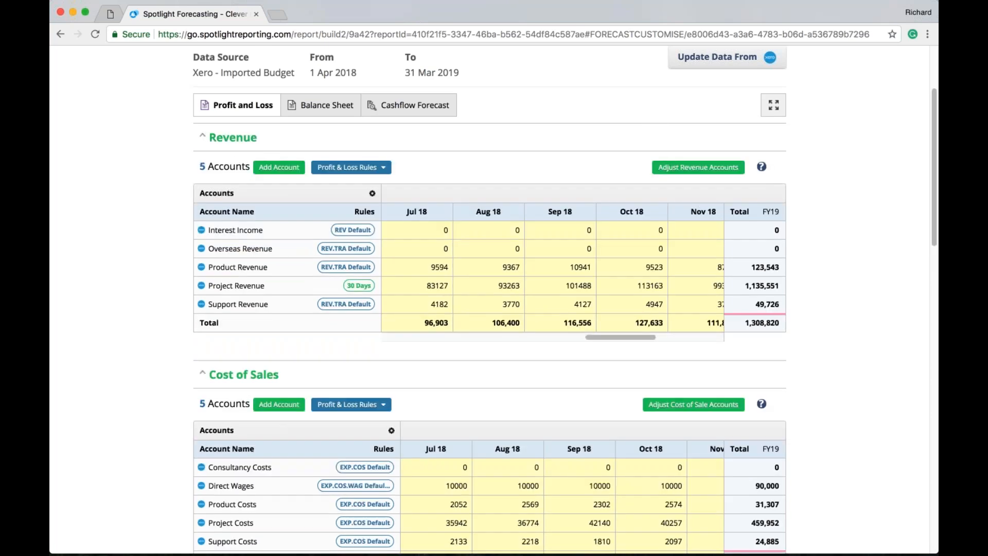
Point out the Product Revenue account and collapse the Revenue and Cost of Sales sections, leaving Expenses open.
drag(270, 268, 208, 268)
click(208, 268)
click(233, 137)
click(242, 170)
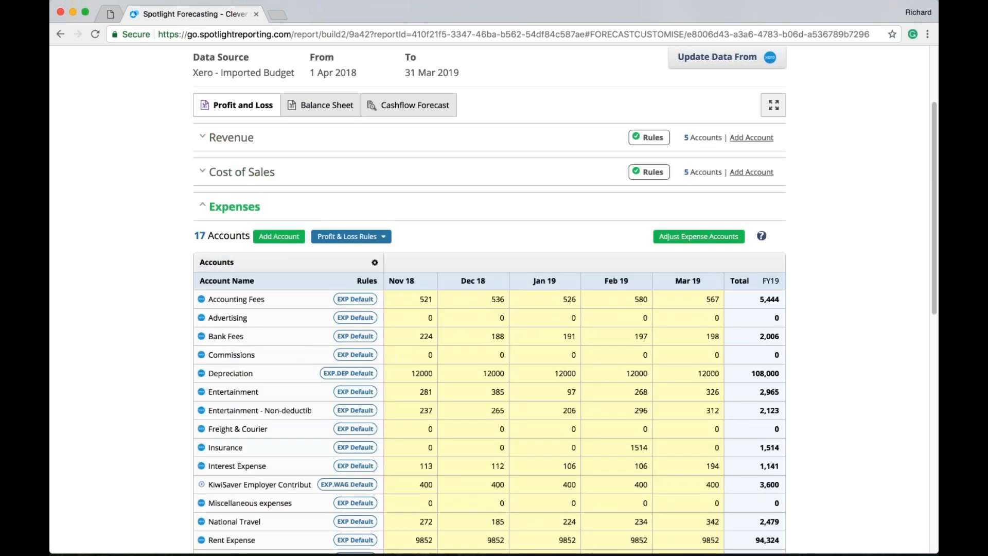
Start a new dynamic expense rule named Advertising, applied to the Advertising account with the adjustment period left at Auto.
click(383, 237)
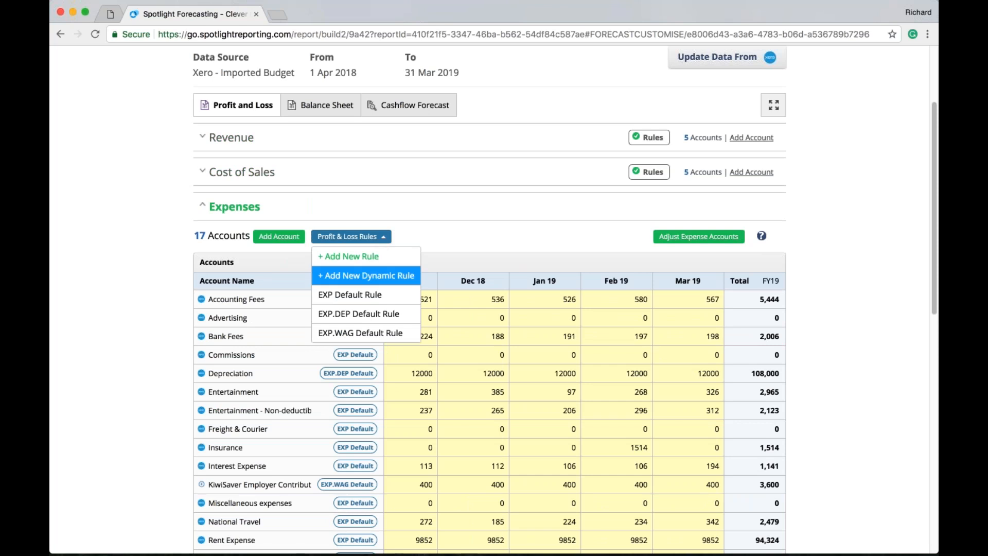
click(398, 276)
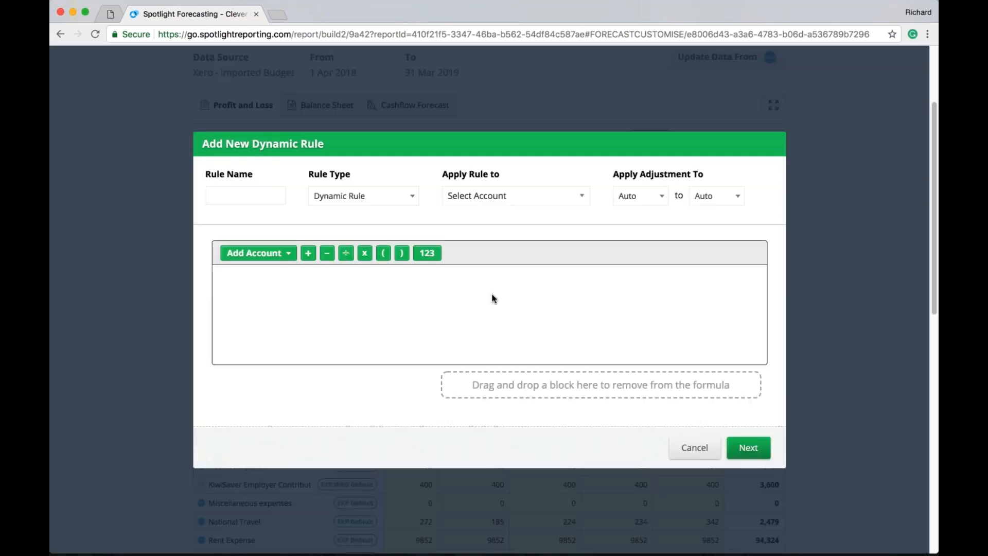
click(207, 195)
text(Advertising)
click(582, 196)
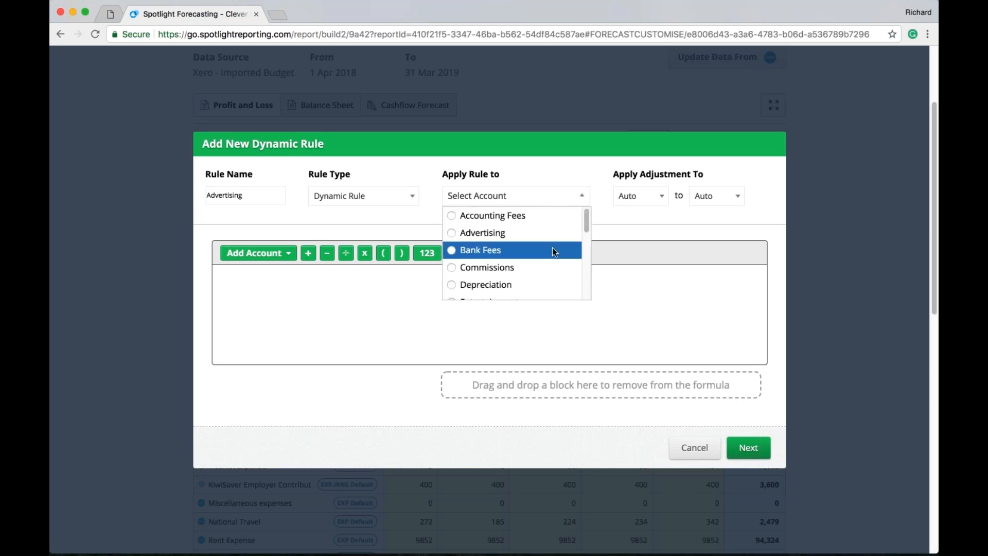
click(451, 233)
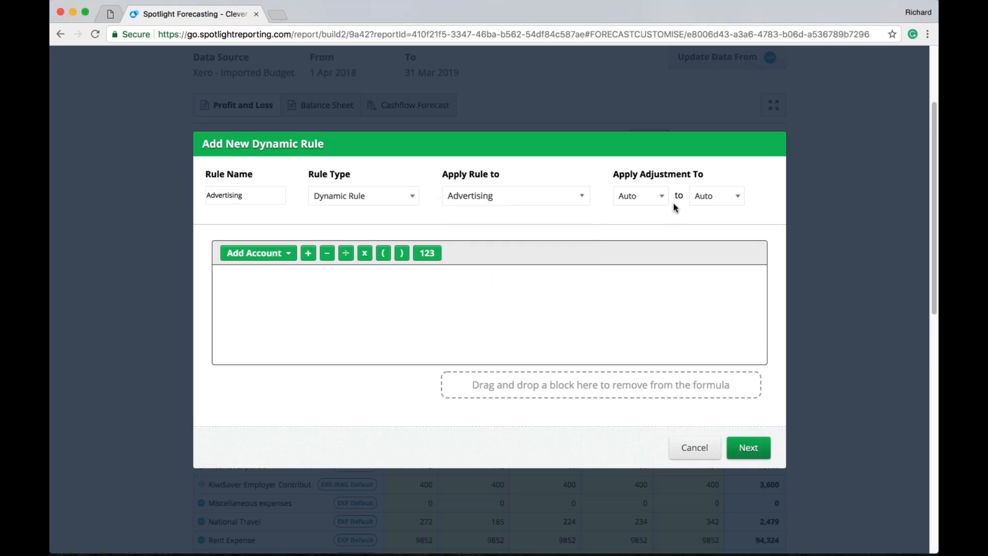
click(662, 196)
click(734, 215)
click(741, 194)
click(741, 194)
Build the Advertising rule's formula as the Product Revenue account multiplied by 0.20.
click(276, 256)
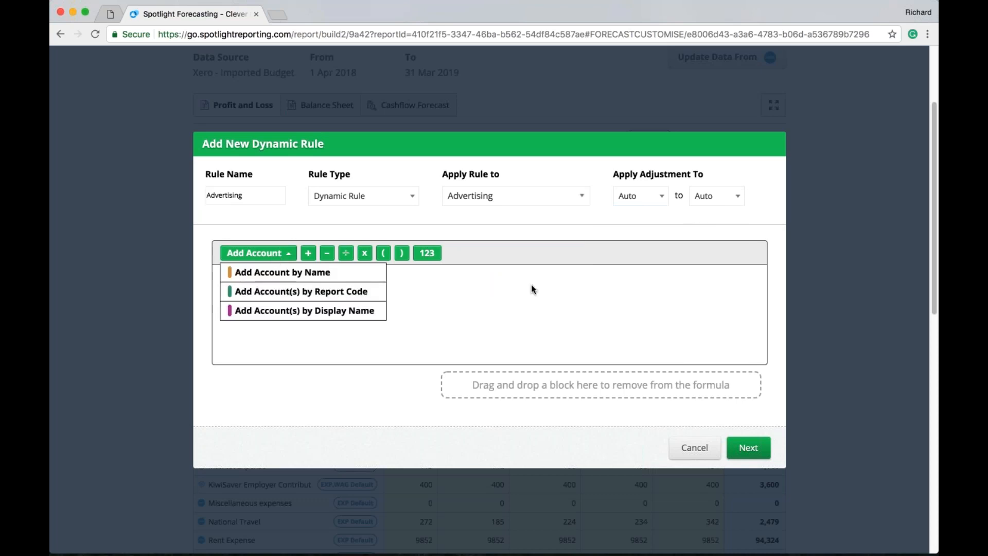
click(329, 275)
click(300, 301)
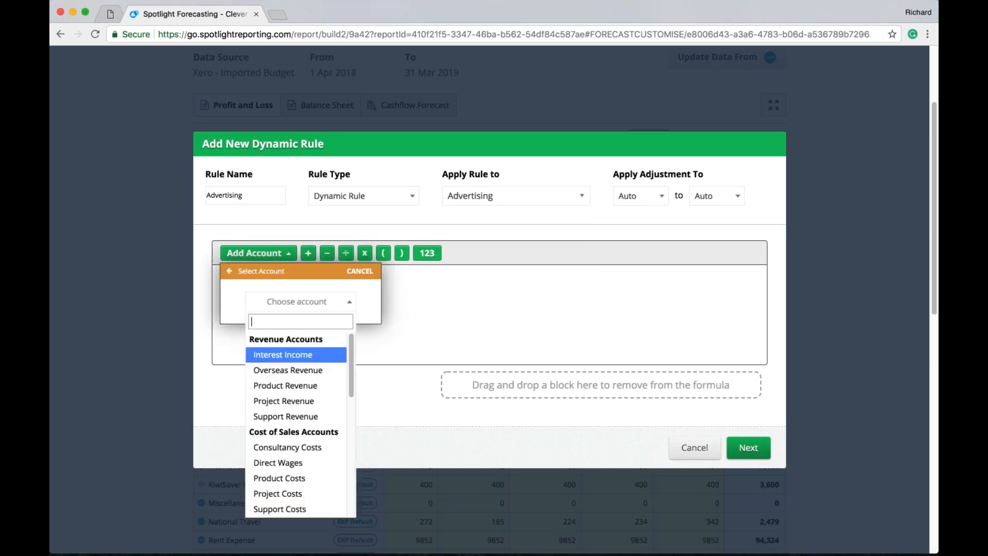
click(314, 387)
double_click(392, 302)
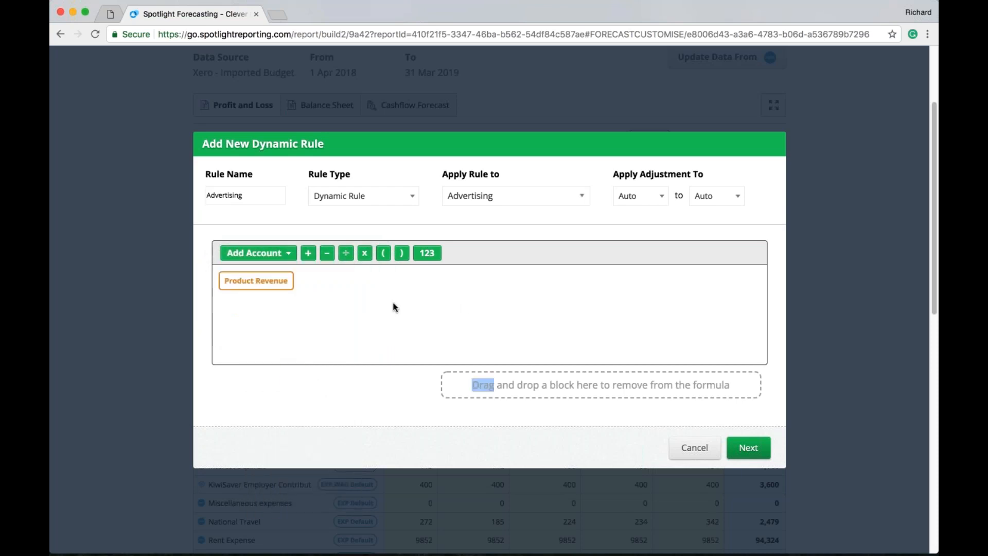
click(365, 253)
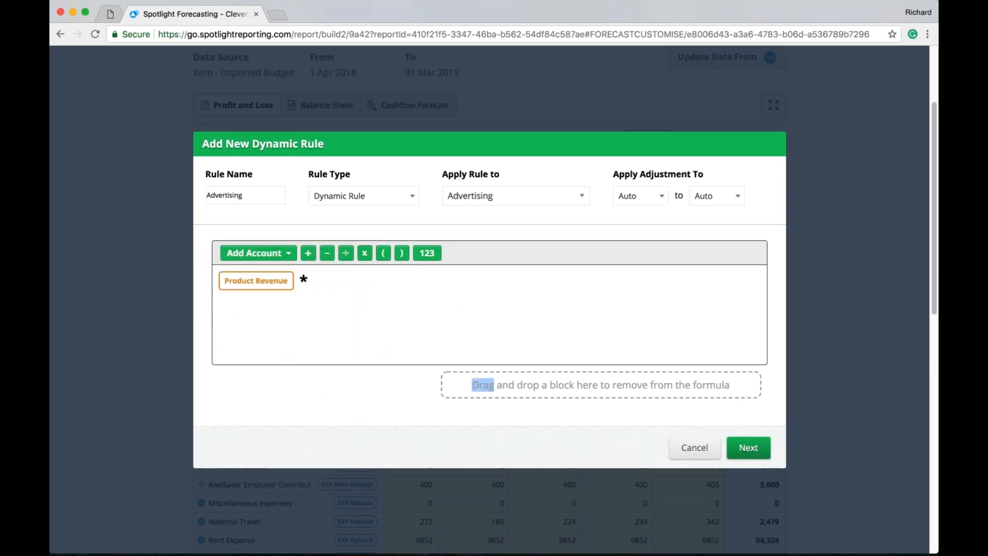
click(426, 256)
text(0.20)
key(Return)
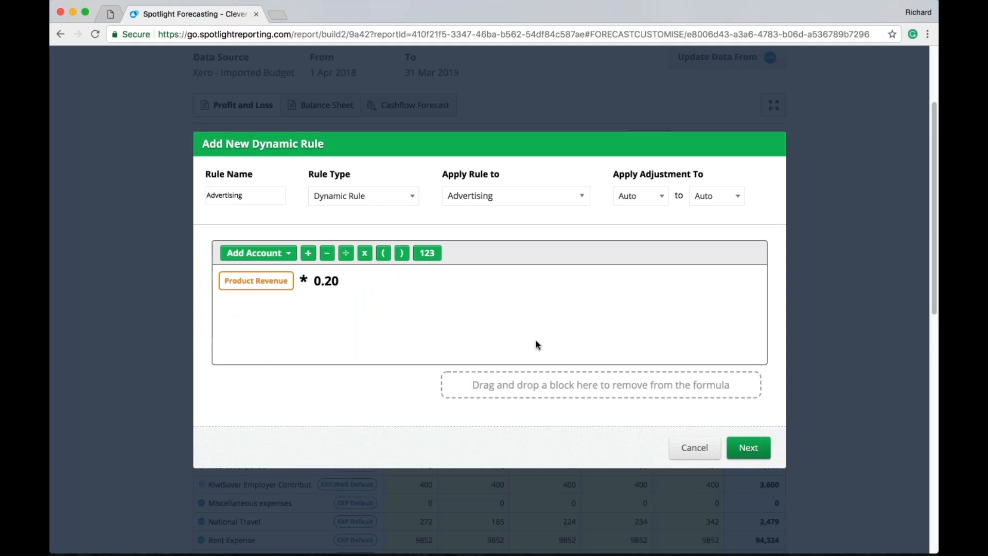
Save the Advertising dynamic rule and refresh the Profit and Loss.
click(743, 448)
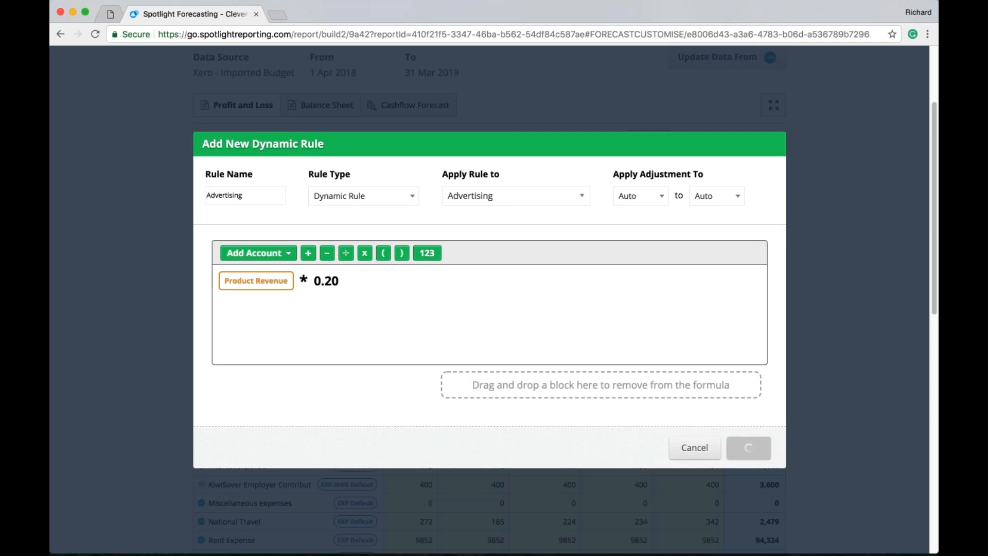
click(750, 368)
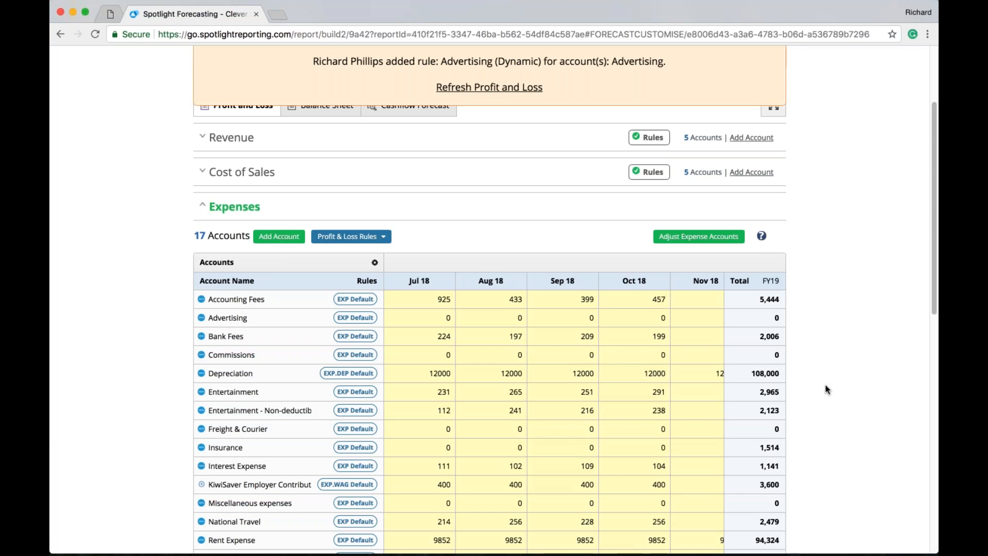
click(513, 90)
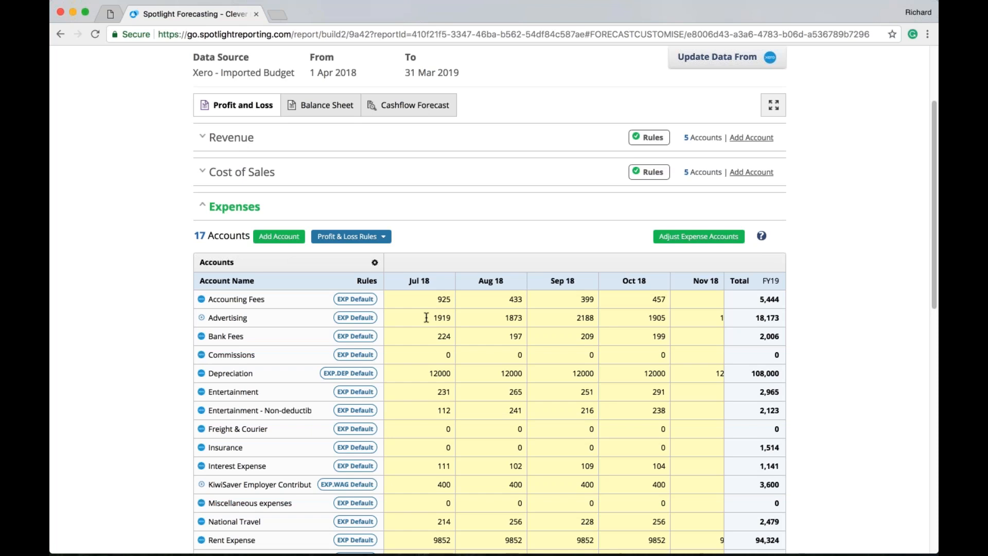
Examine the Advertising account's monthly values and its breakdown into the base account and the dynamic rule amounts.
drag(426, 318, 456, 318)
click(136, 307)
click(202, 318)
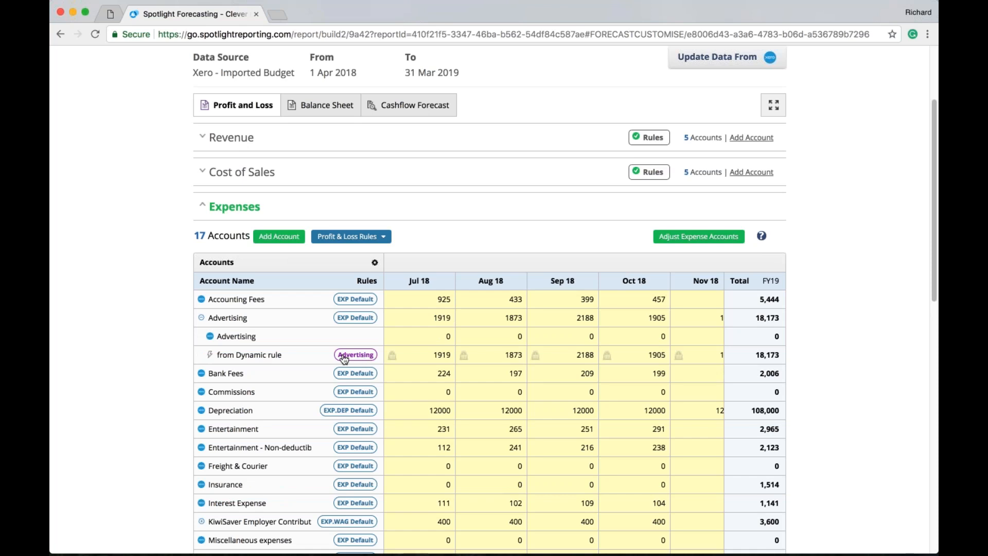
click(201, 318)
scroll(176, 344, down, 1)
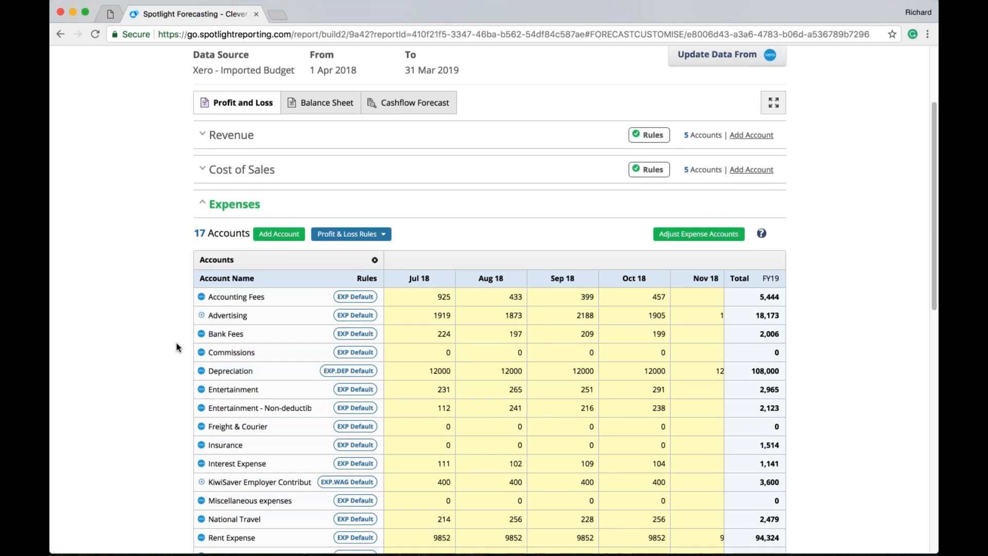
scroll(176, 347, down, 1)
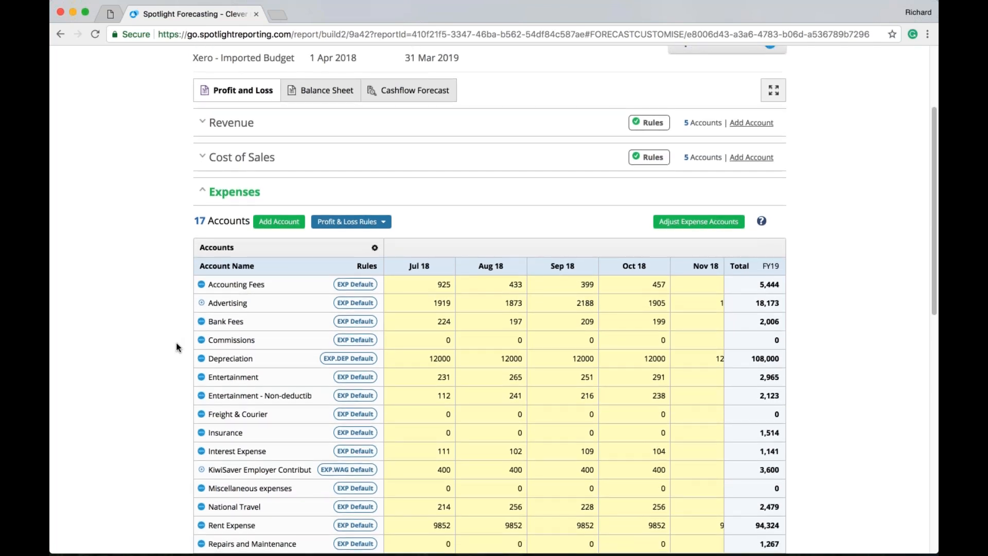
click(201, 303)
click(443, 302)
click(438, 321)
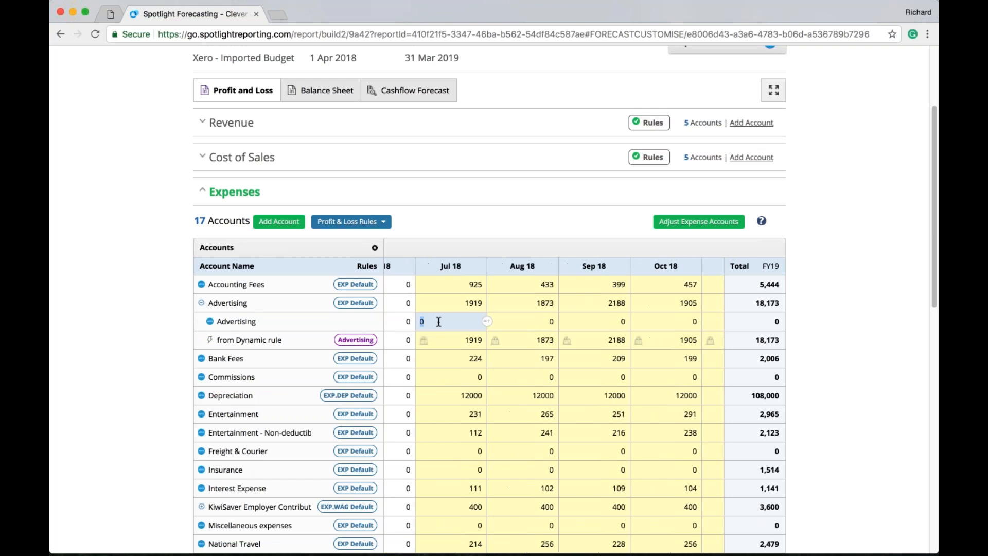
click(201, 302)
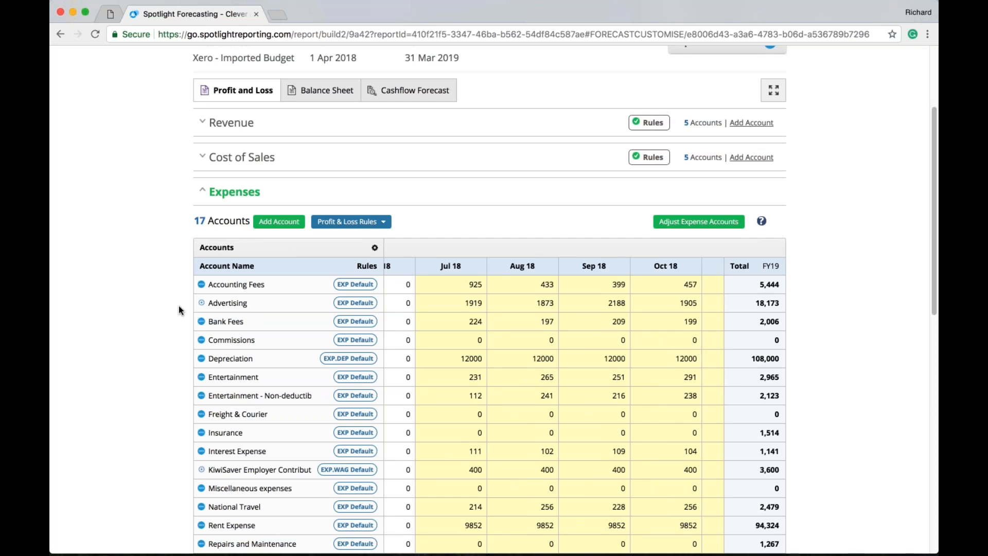
Apply a fixed amount of $500 each month to Commissions from Jul 18 to Mar 19 and refresh the Profit and Loss.
click(478, 340)
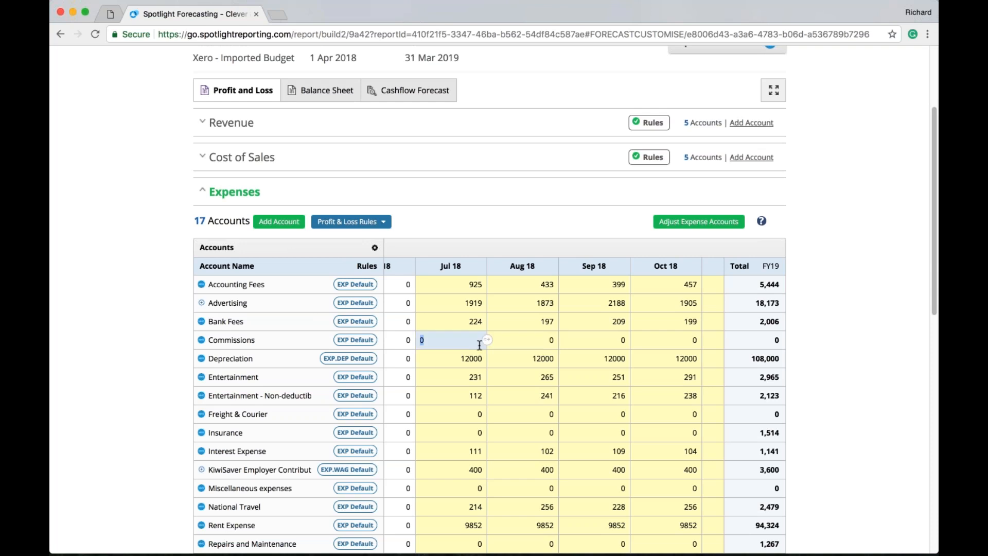
click(486, 340)
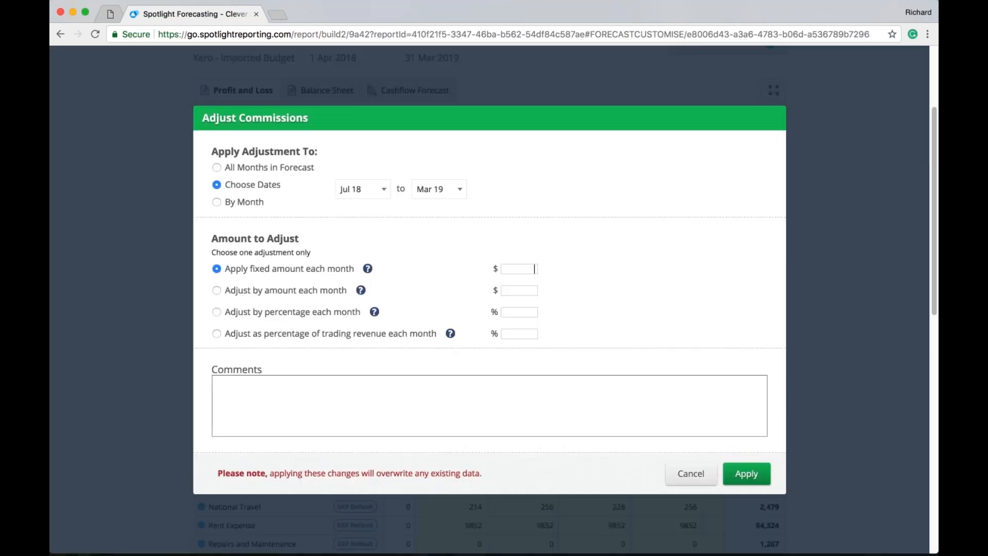
text(500)
click(748, 481)
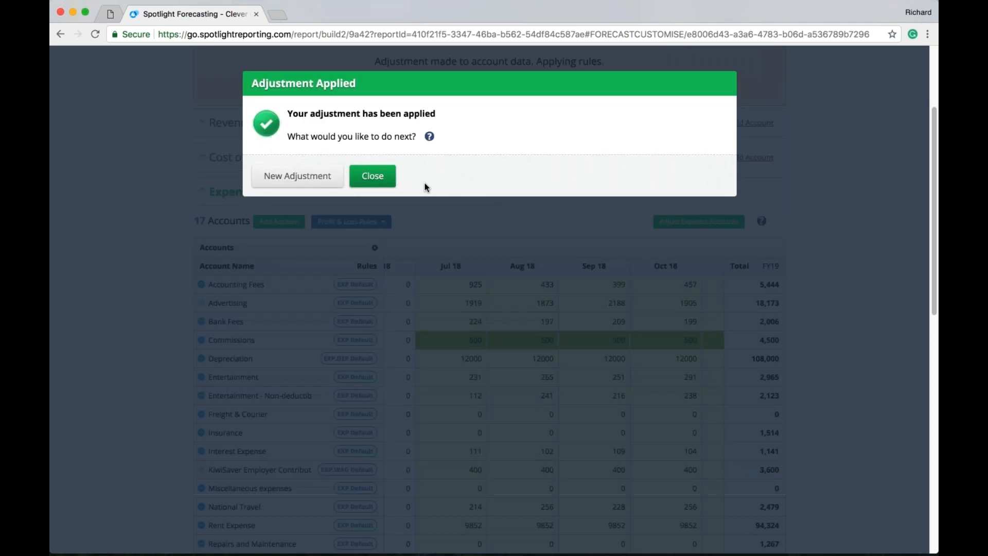
click(373, 178)
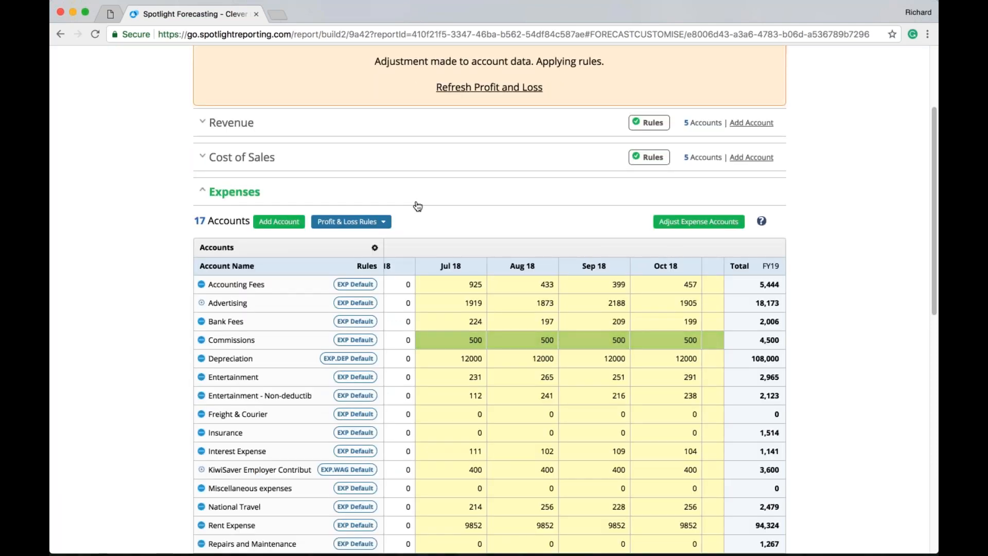
click(489, 89)
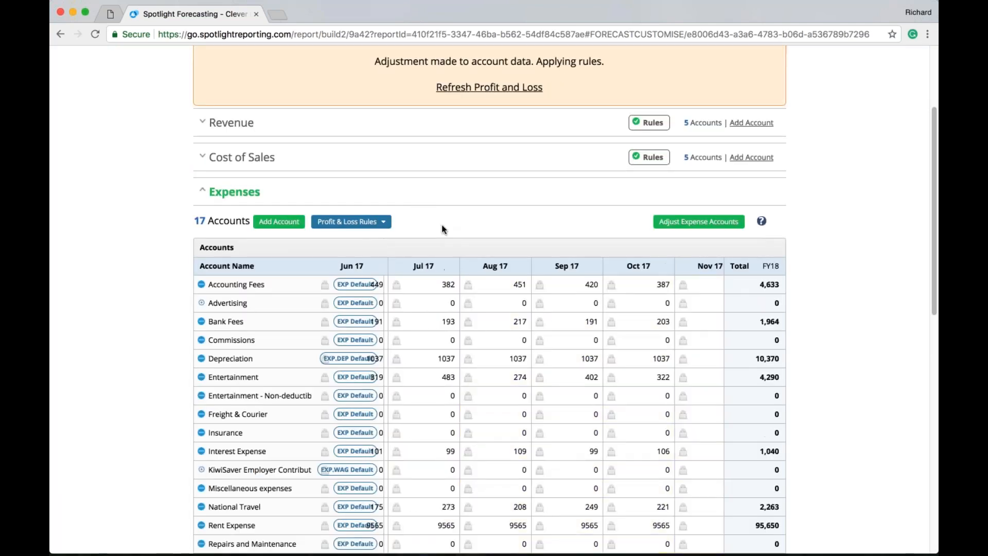
Start a new dynamic expense rule named Bonus, applied to the Commissions account.
click(371, 222)
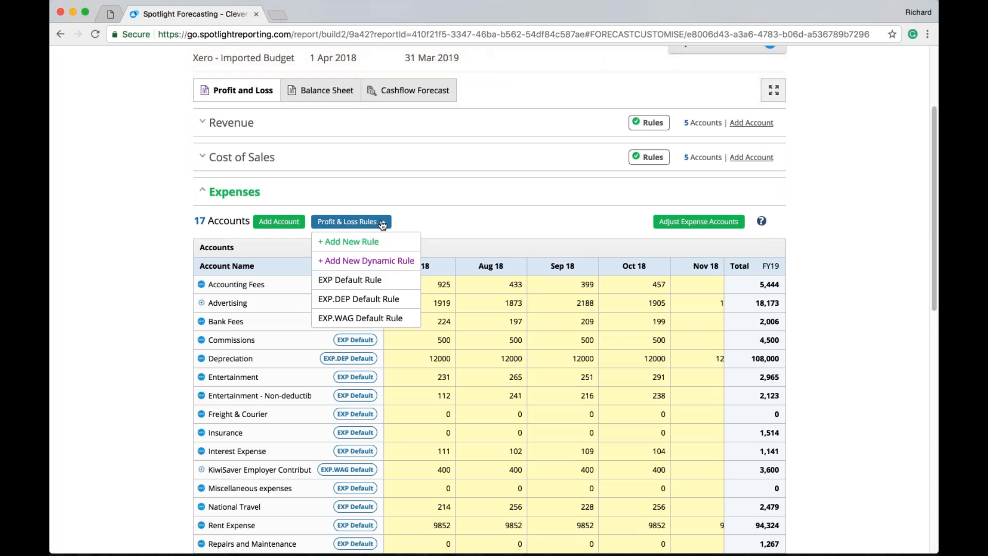
click(400, 262)
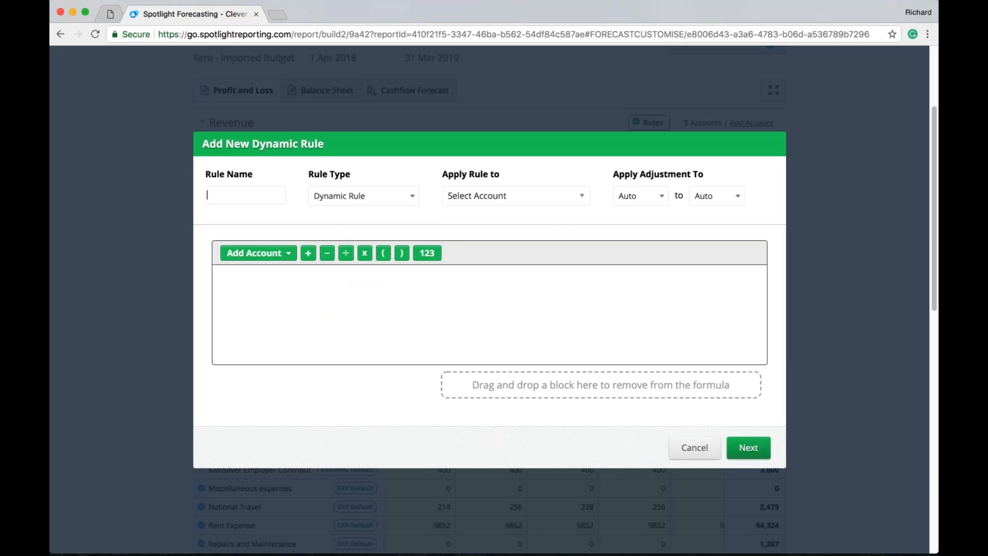
text(Bonus)
click(509, 199)
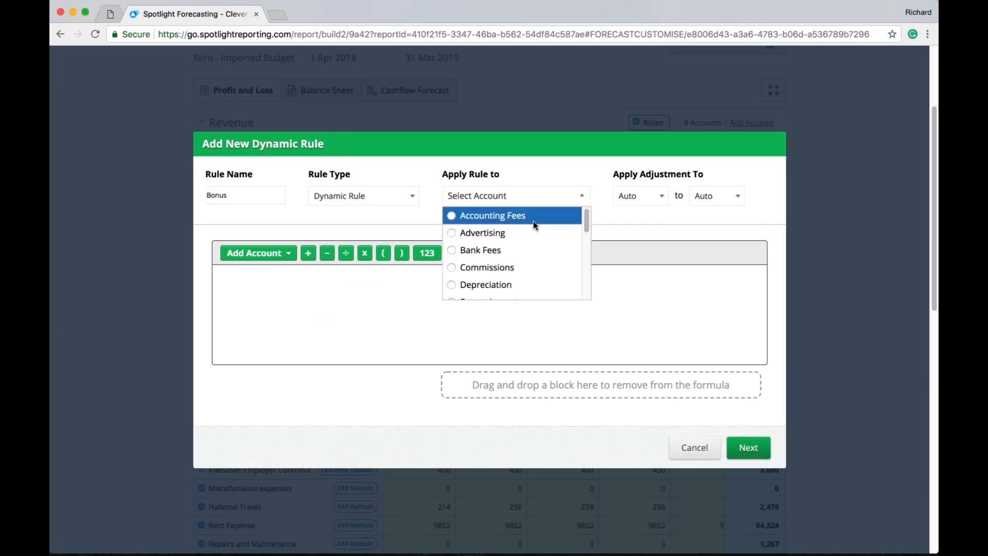
click(502, 267)
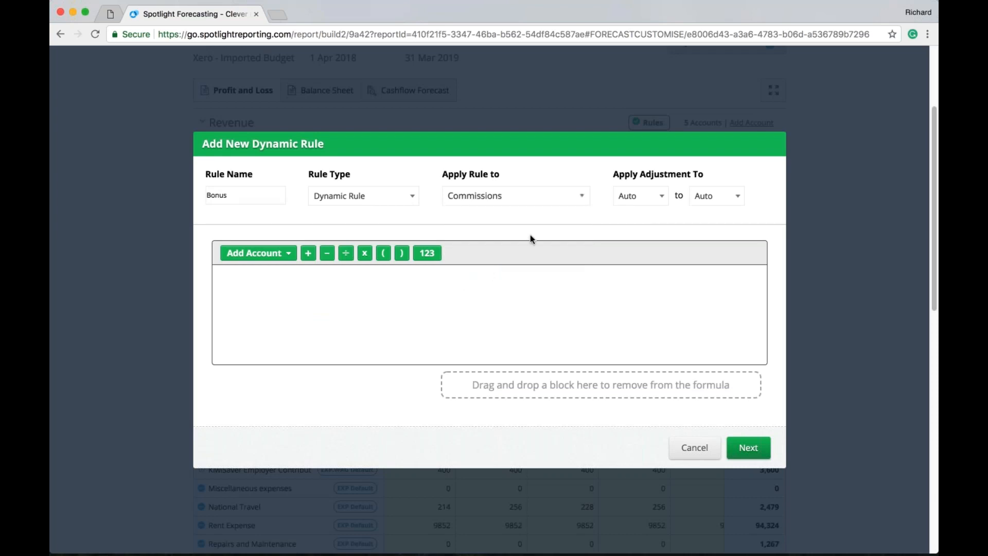
Build the Bonus rule's formula as the Trading revenue report code multiplied by 0.05, and save the rule.
click(274, 254)
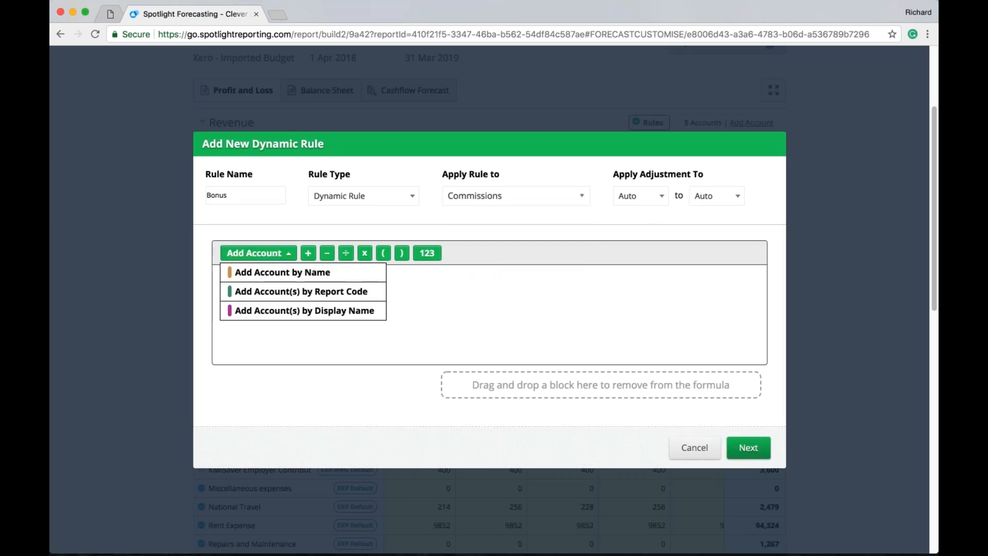
click(292, 292)
click(301, 309)
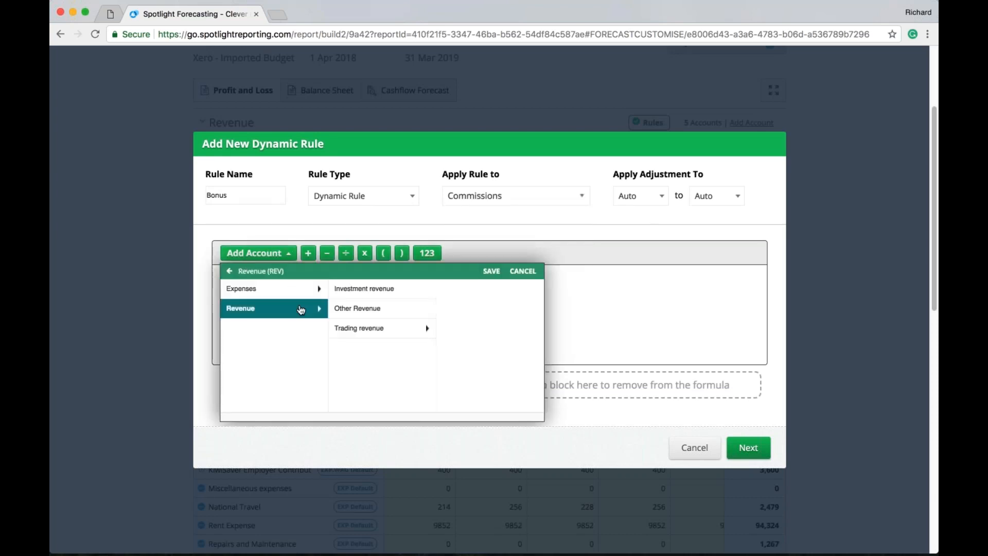
click(383, 328)
click(491, 270)
click(365, 253)
click(427, 253)
text(0.05)
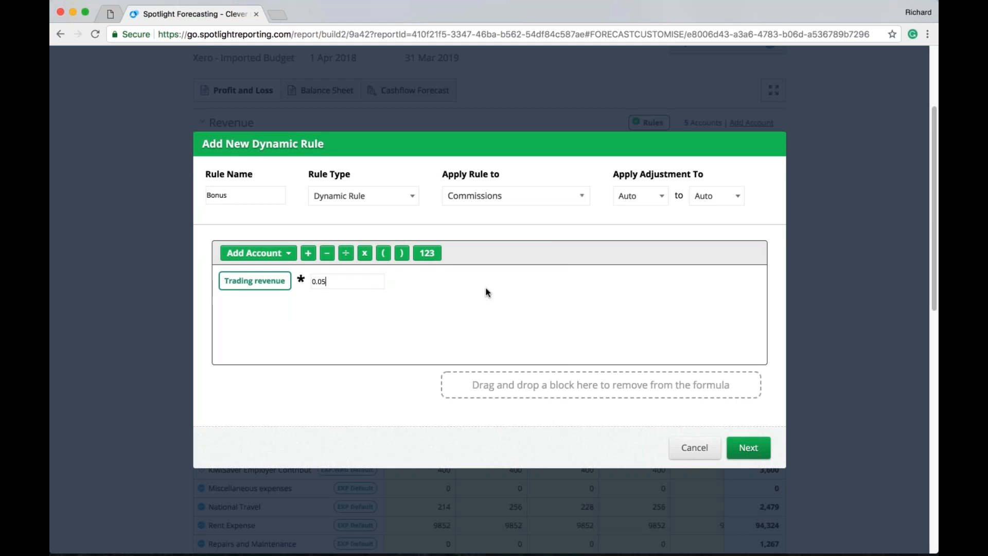
key(Return)
click(754, 449)
click(738, 363)
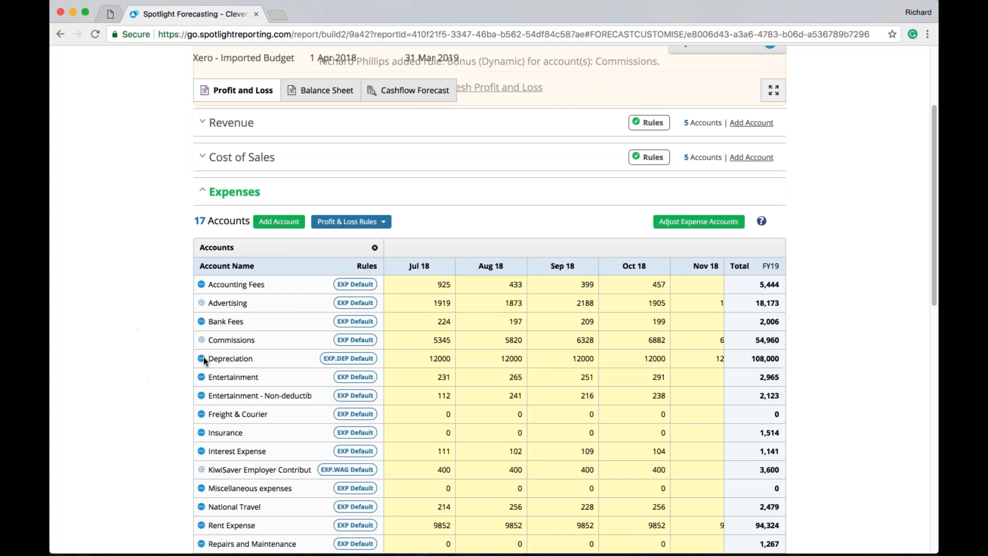
Examine the breakdowns of the Commissions and KiwiSaver Employer Contributions accounts to see which rules feed them.
click(201, 339)
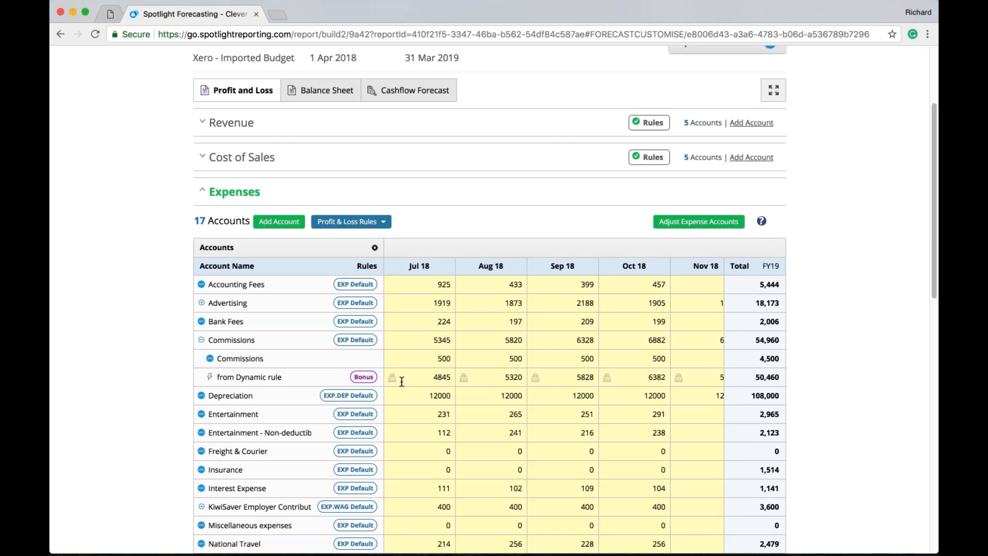
click(201, 340)
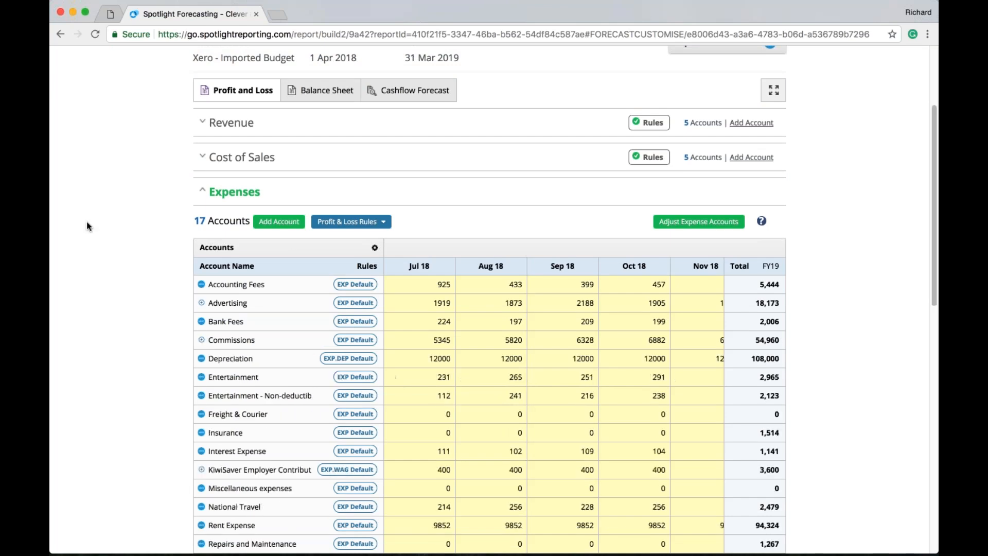
scroll(87, 221, down, 4)
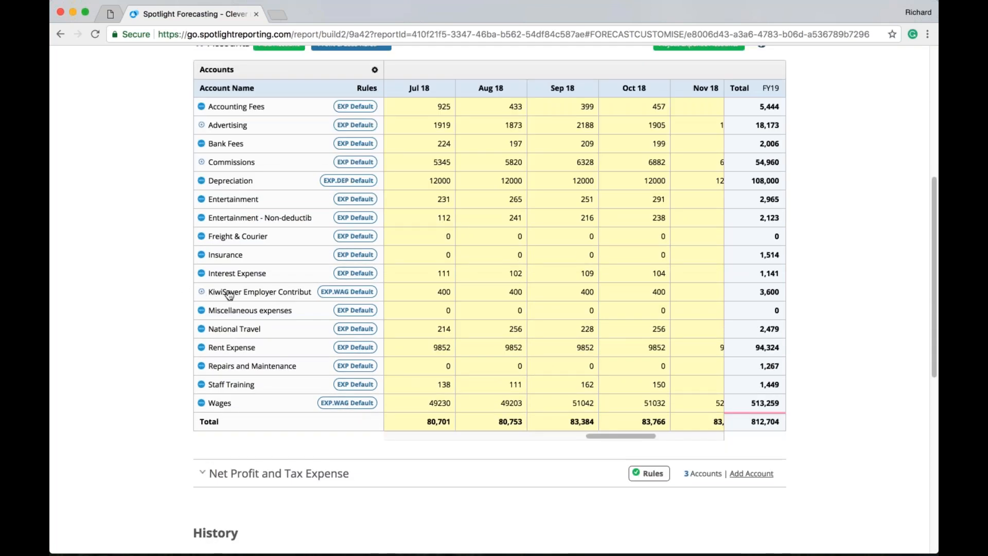
click(202, 293)
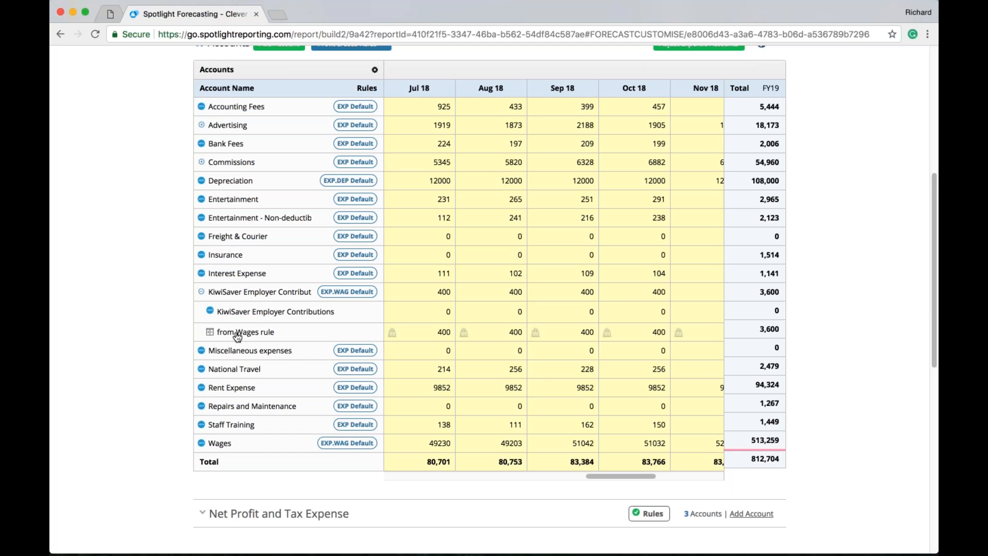
Collapse the KiwiSaver and Expenses breakdowns, and inspect the Net Profit and Tax Expense accounts from Jul 18.
click(202, 292)
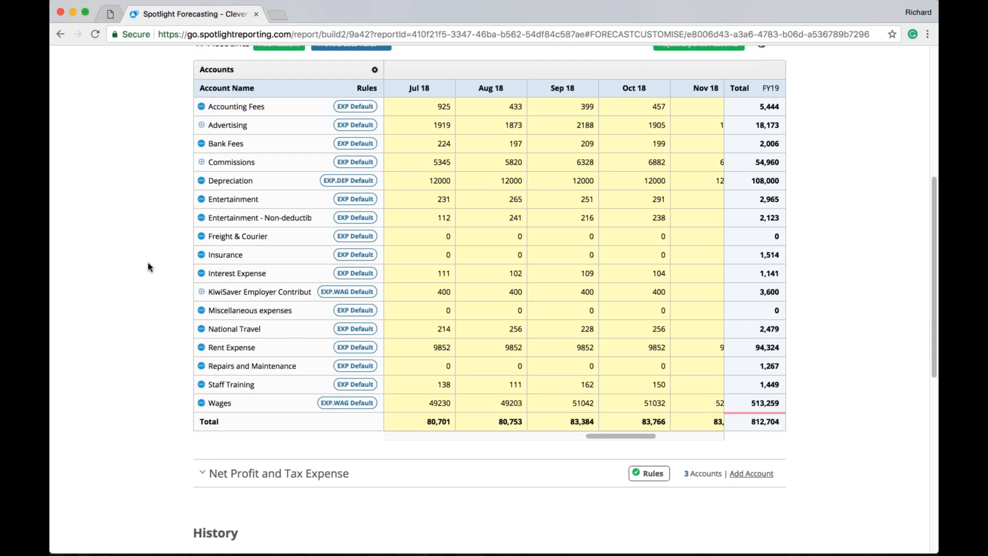
scroll(156, 279, up, 3)
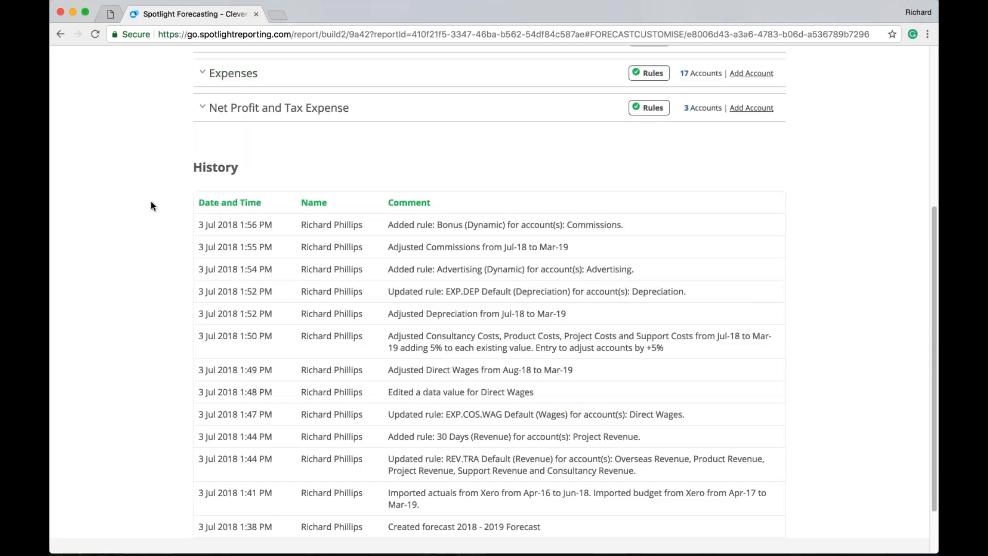
click(280, 117)
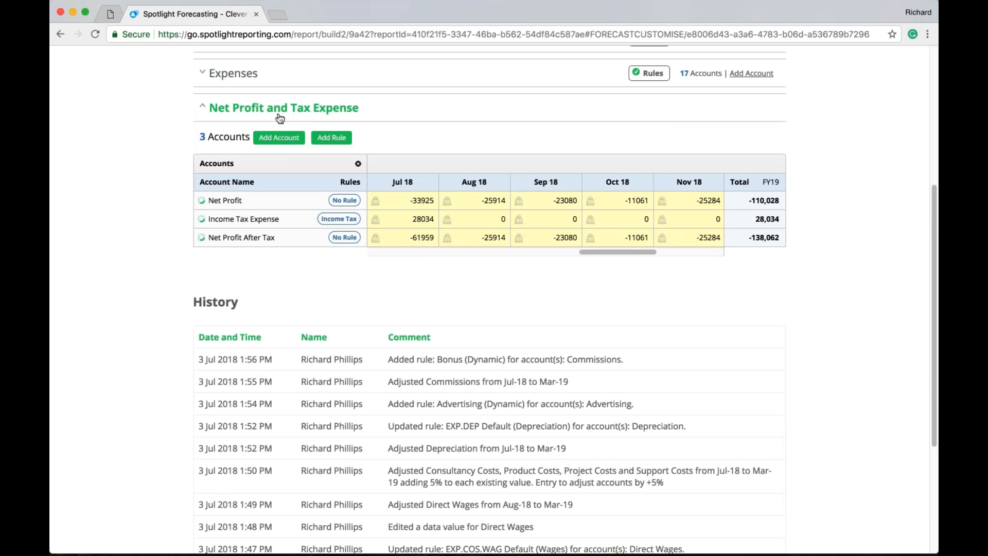
mouse_move(610, 254)
mouse_down()
mouse_move(580, 252)
mouse_move(598, 252)
mouse_up()
double_click(535, 201)
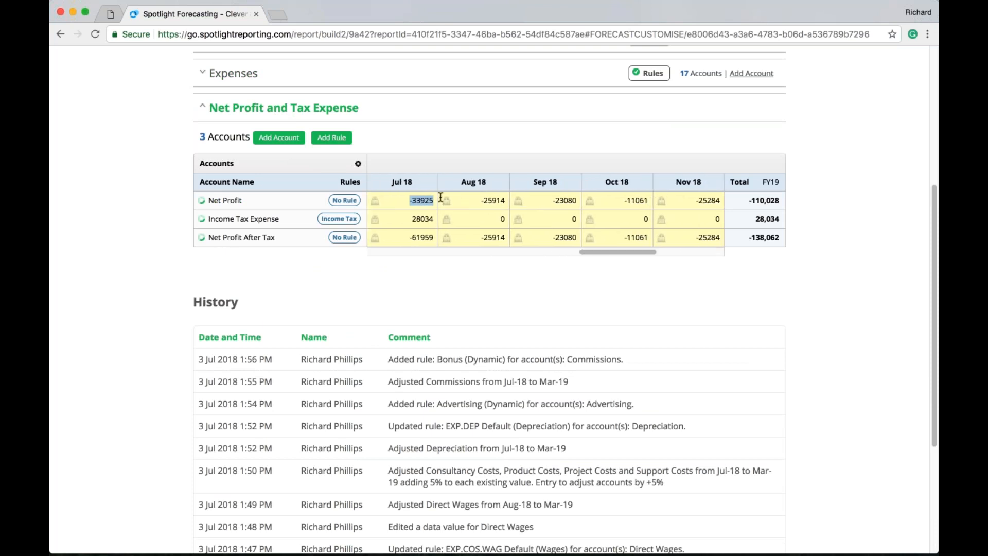
click(93, 183)
Set the Income Tax expense rule to calculate after allowing for adjustments and non-deductible items, and proceed to its tax calculation.
click(342, 222)
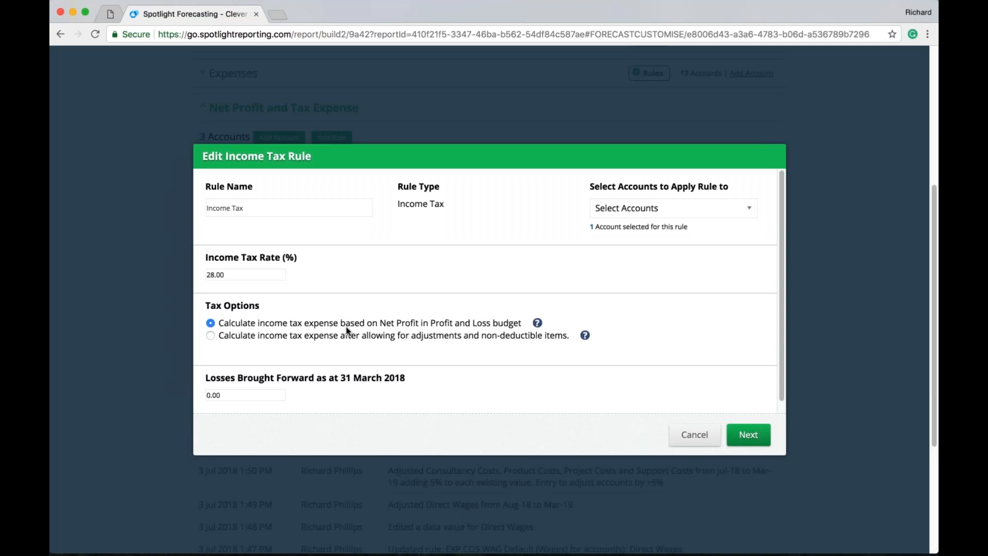
drag(229, 275, 203, 271)
click(250, 273)
drag(211, 395, 207, 395)
click(502, 370)
click(345, 337)
click(748, 434)
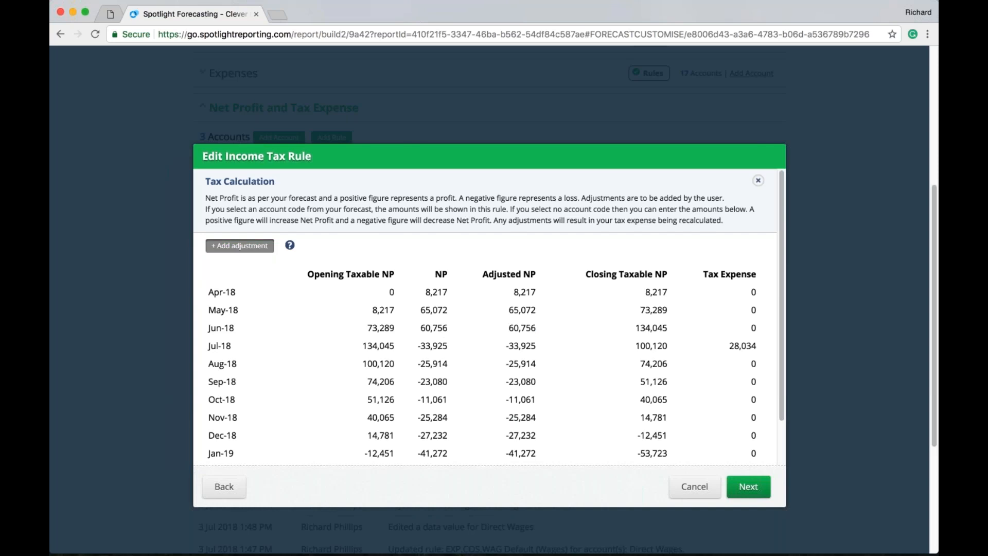
Add a tax adjustment for the Entertainment - Non-deductible account to the Income Tax rule.
click(240, 245)
click(355, 278)
scroll(396, 393, down, 1)
click(350, 446)
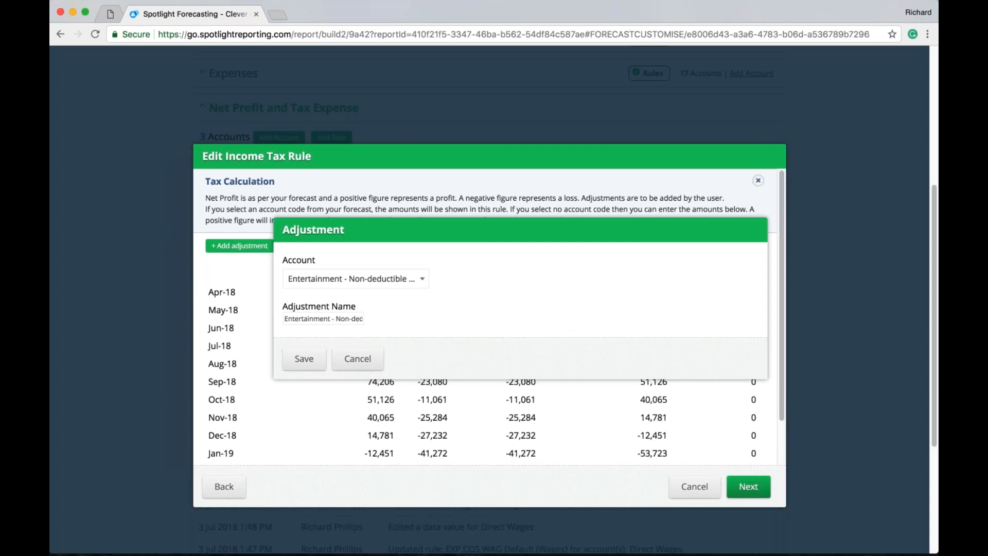
click(304, 359)
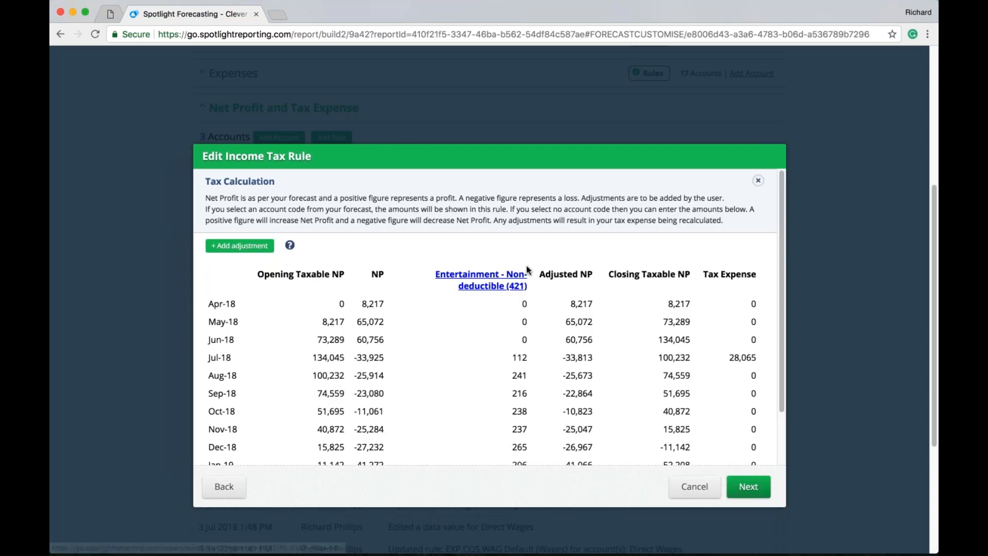
Review the adjustment's effect on the Jul-18 tax expense, and close the Income Tax rule without saving.
scroll(527, 269, down, 3)
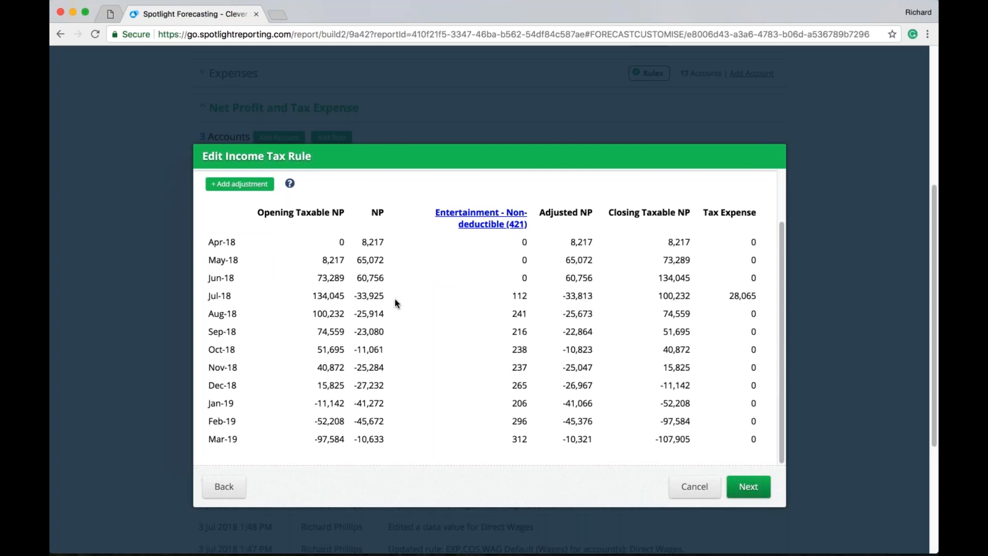
drag(529, 295, 507, 297)
click(497, 301)
drag(726, 297, 757, 296)
drag(758, 295, 730, 298)
click(695, 486)
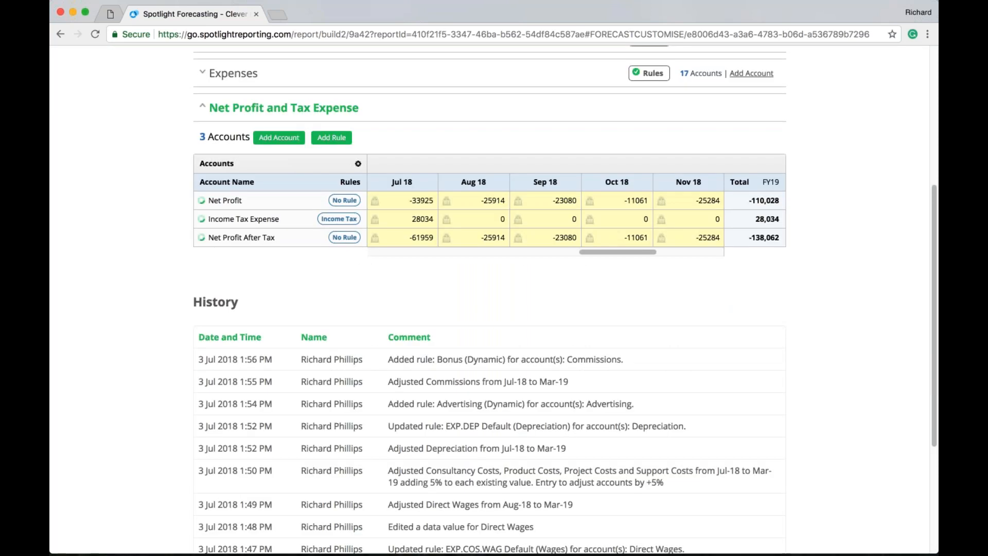
Open the rule on the Income Tax account under Current Liabilities in the Balance Sheet.
scroll(155, 173, up, 5)
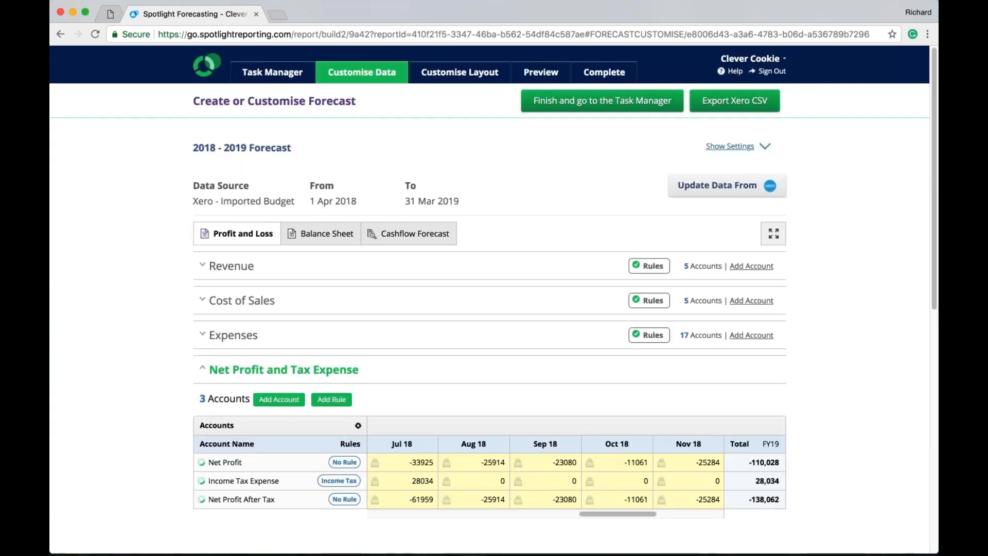
click(320, 233)
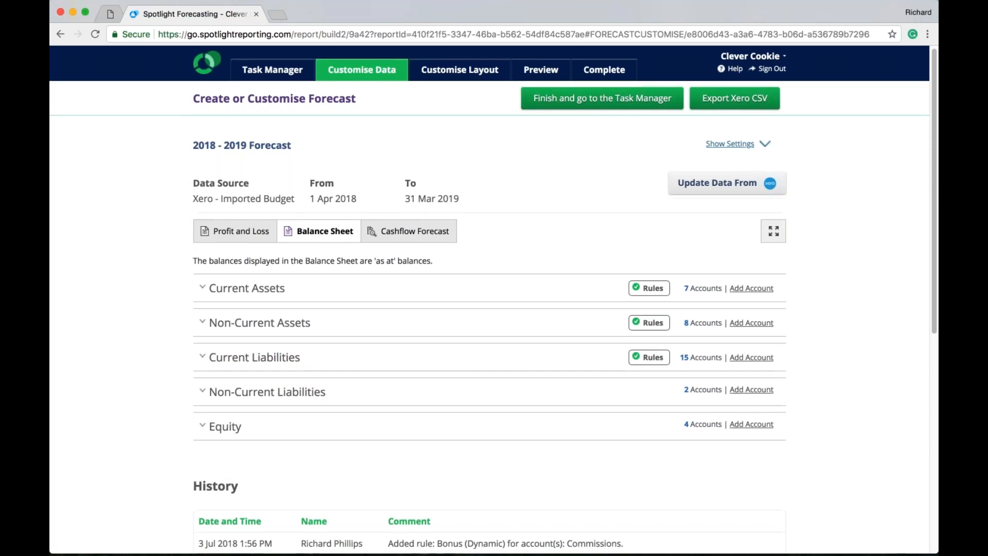
scroll(489, 308, down, 2)
scroll(306, 214, down, 2)
click(309, 211)
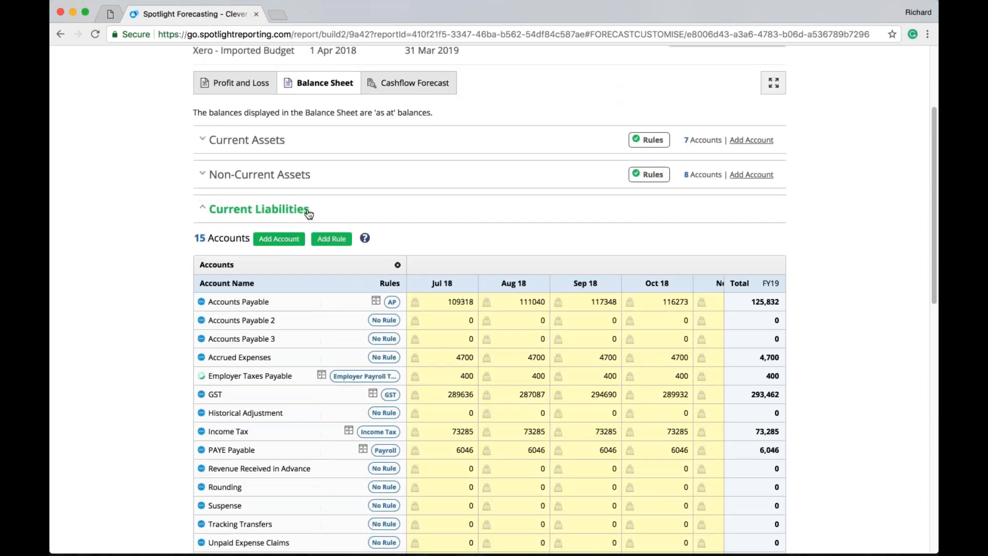
scroll(381, 397, down, 2)
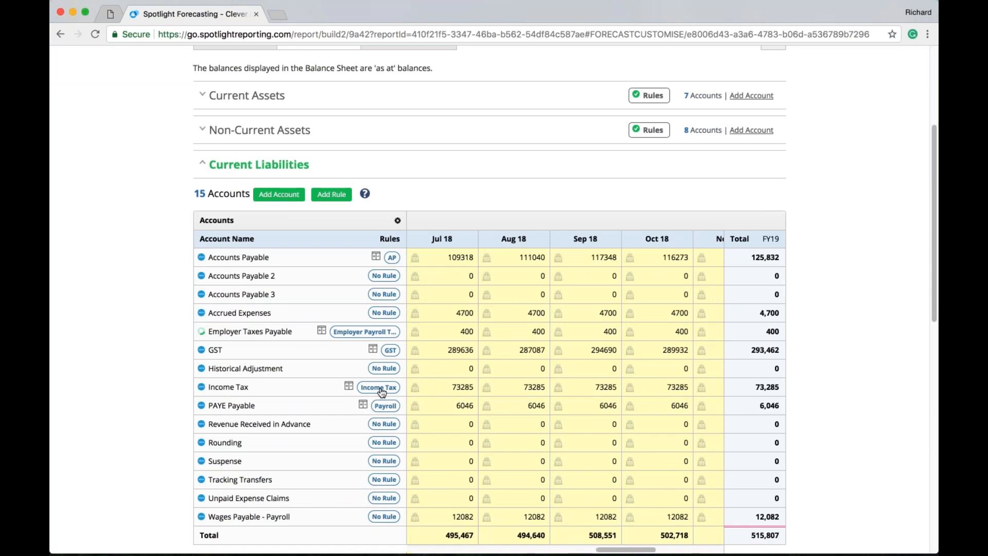
click(380, 388)
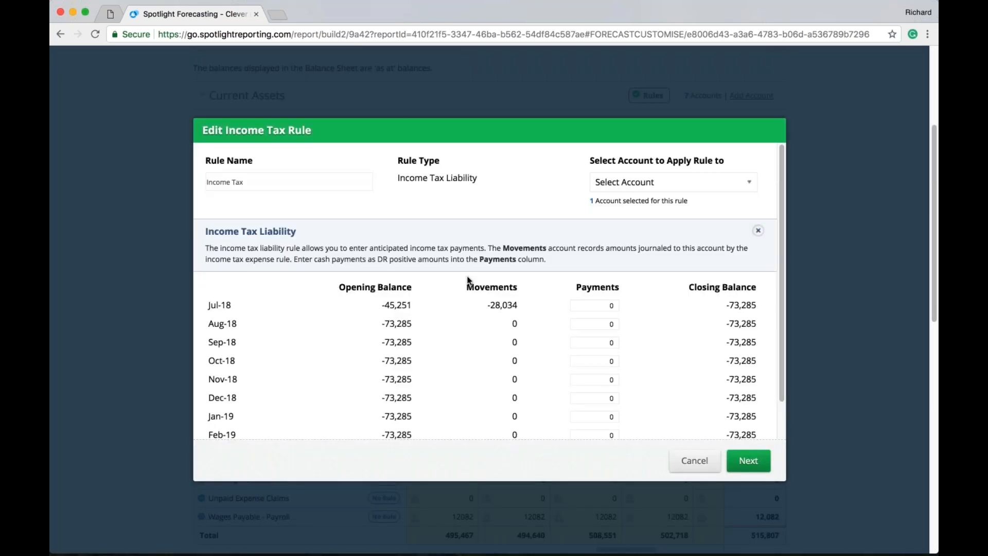
Examine the Income Tax liability rule's Jul-18 movement and monthly payment fields, and close the rule without entering payments.
scroll(469, 279, down, 2)
drag(518, 264, 491, 264)
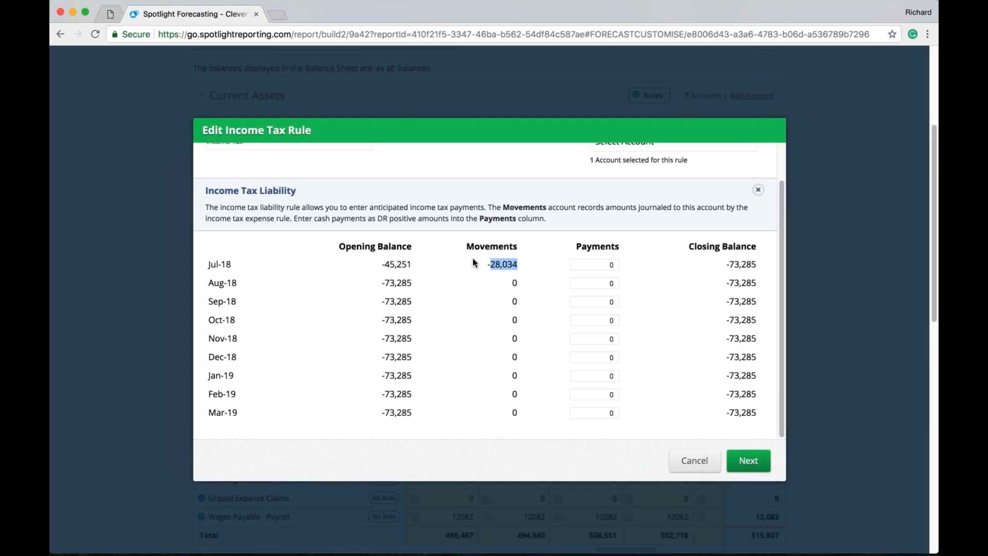
click(468, 275)
drag(233, 265, 216, 265)
click(311, 264)
click(607, 265)
click(640, 307)
click(607, 302)
click(601, 339)
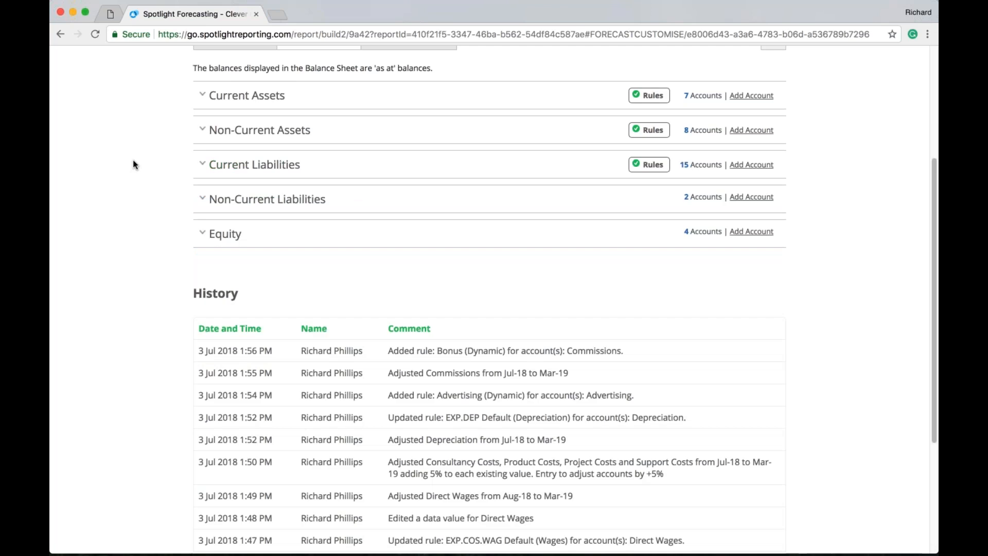
View the Cashflow Forecast and examine the Jul 18 Product Revenue within Operating Inflows.
scroll(133, 160, up, 2)
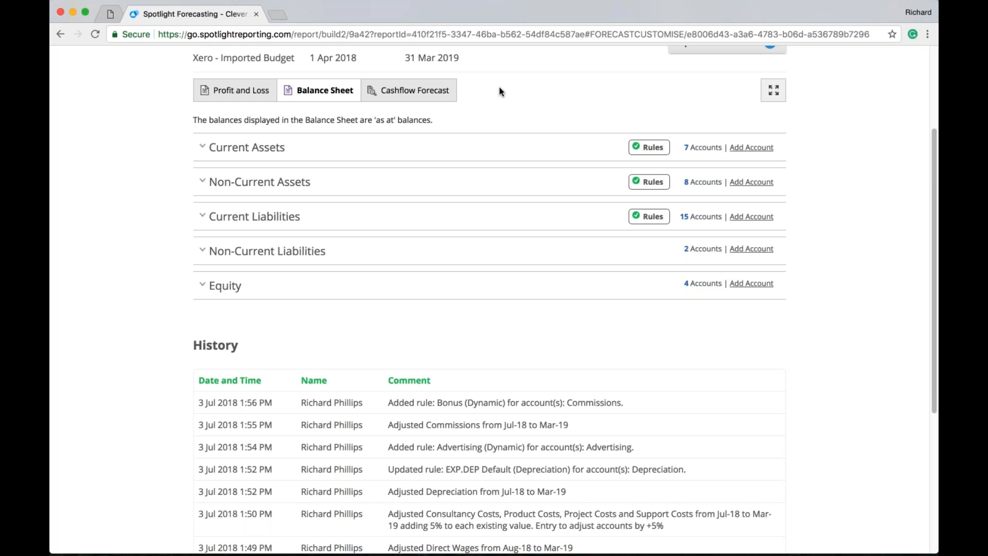
click(423, 98)
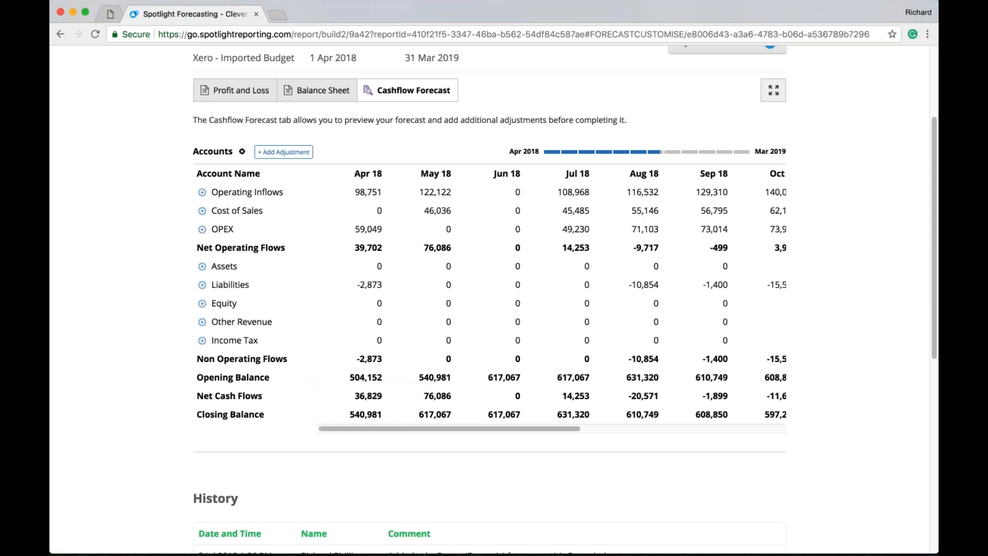
click(202, 194)
drag(557, 216, 583, 211)
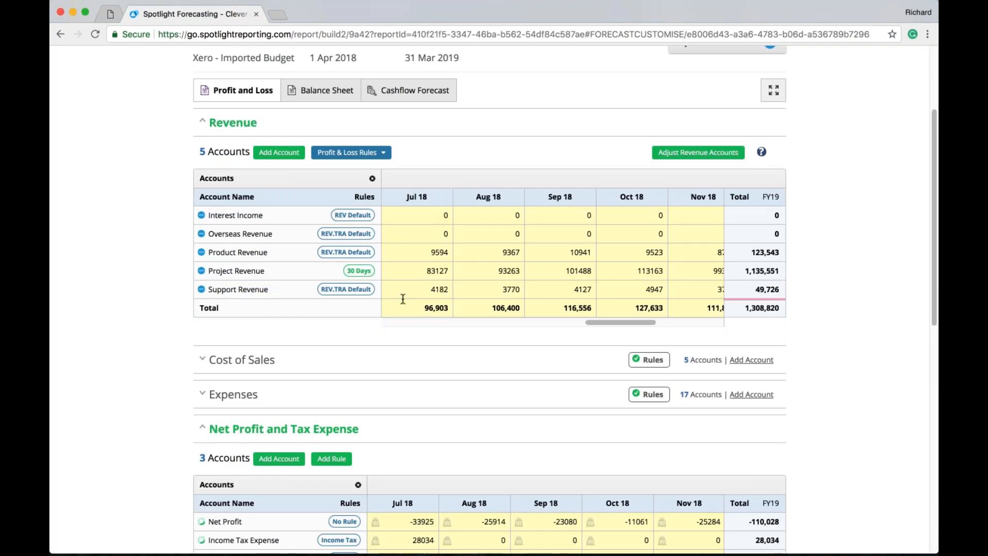
Check the payment timing and selected accounts of Product Revenue's REV.TRA Default rule, leaving the rule unsaved.
click(357, 253)
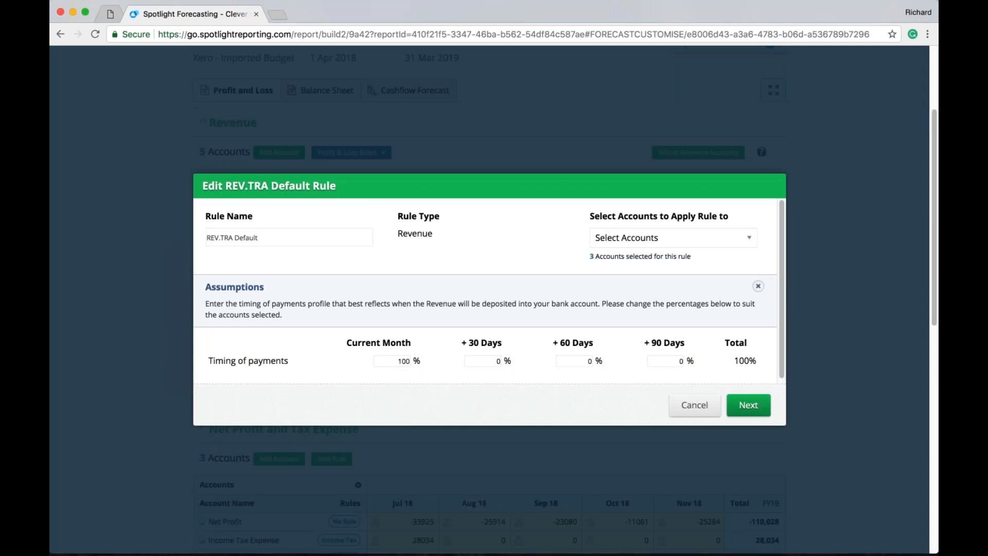
click(681, 233)
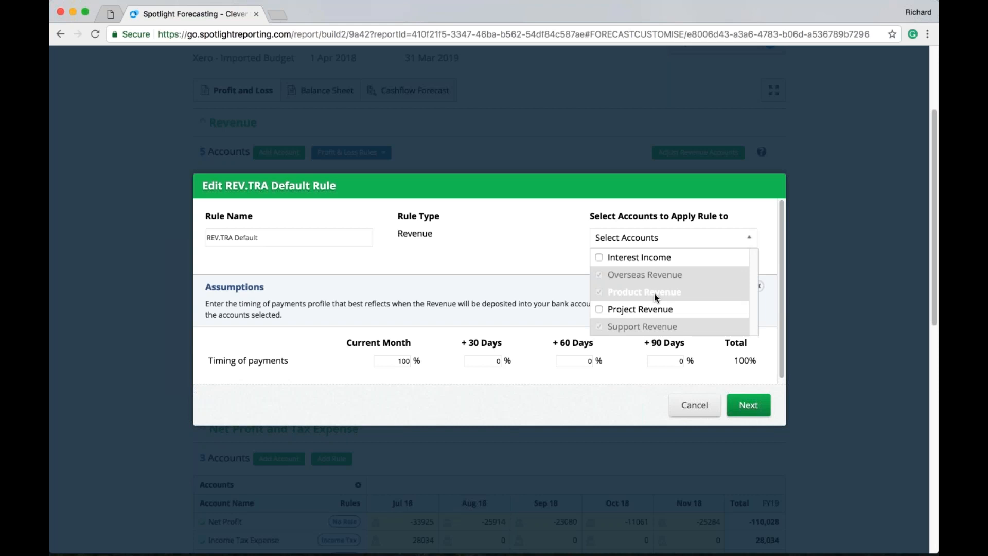
click(593, 418)
click(709, 404)
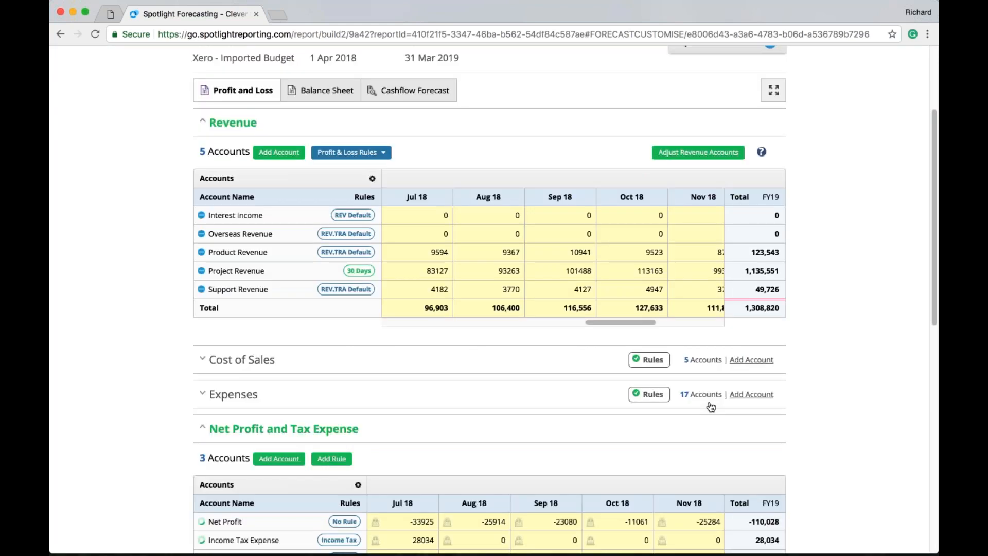
Compare Product Revenue for Jun 18 and Jul 18 in the Profit and Loss with the Cashflow Forecast's Operating Inflows breakdown.
drag(614, 322, 600, 325)
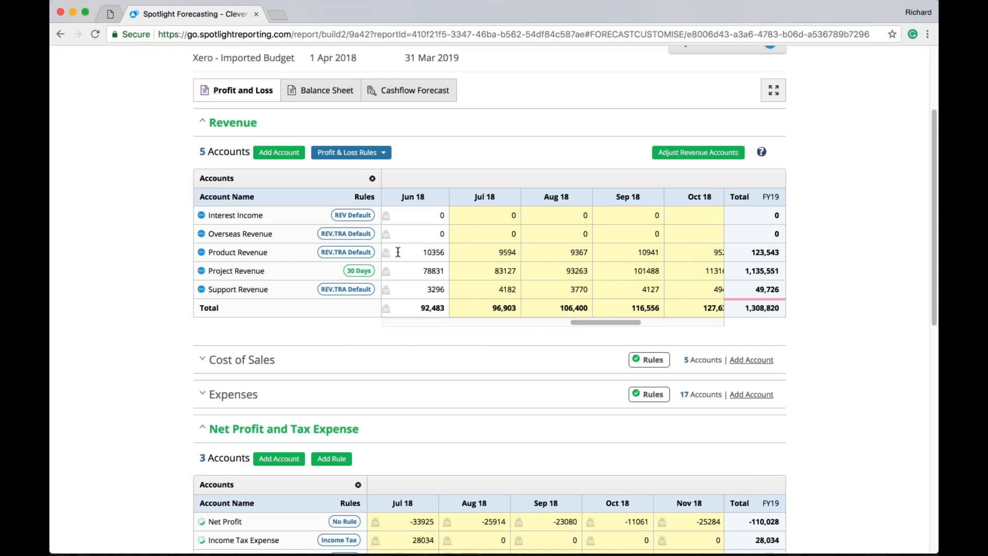
click(501, 252)
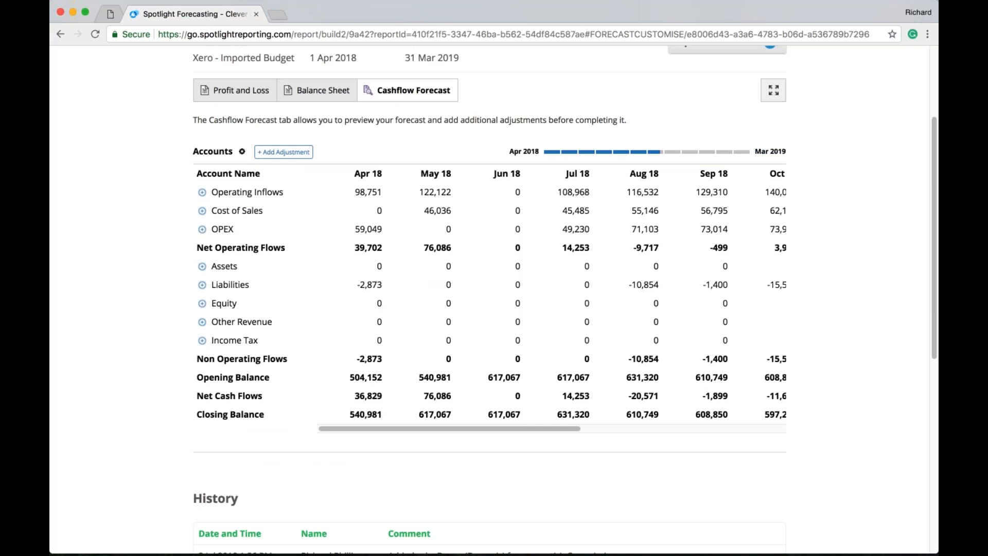
click(202, 193)
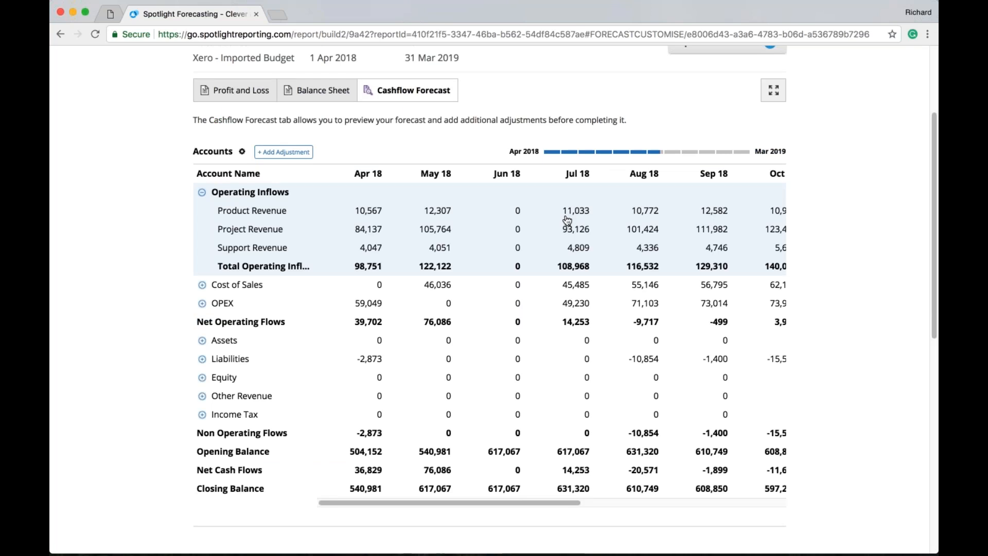
click(203, 192)
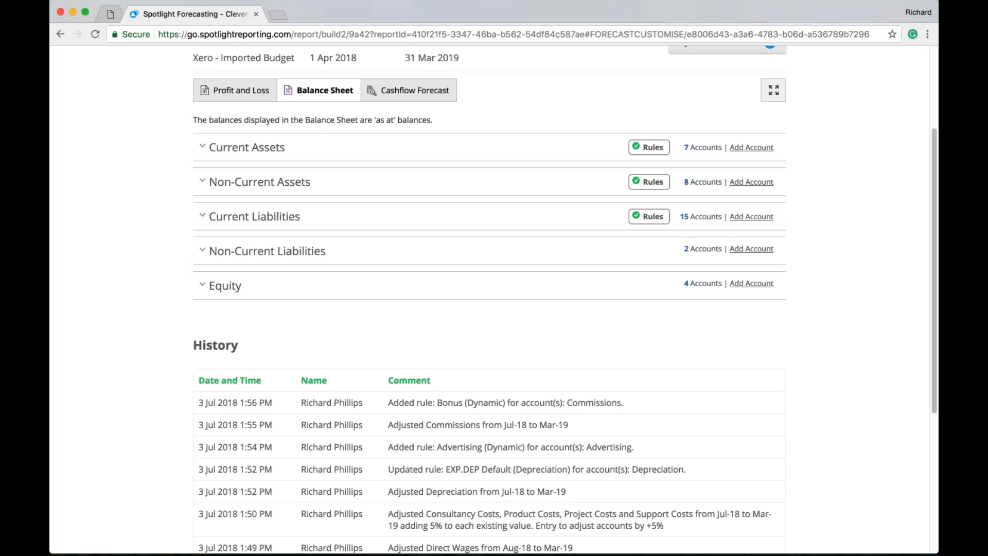
Check the payment timing option in the Accounts Receivable rule under the Balance Sheet's Current Assets, and close it unsaved.
click(368, 153)
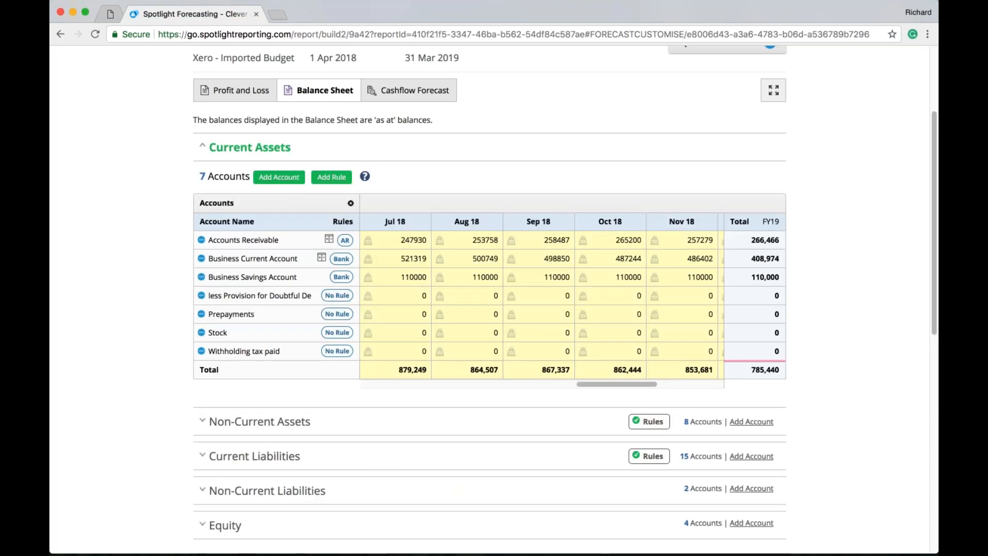
click(345, 240)
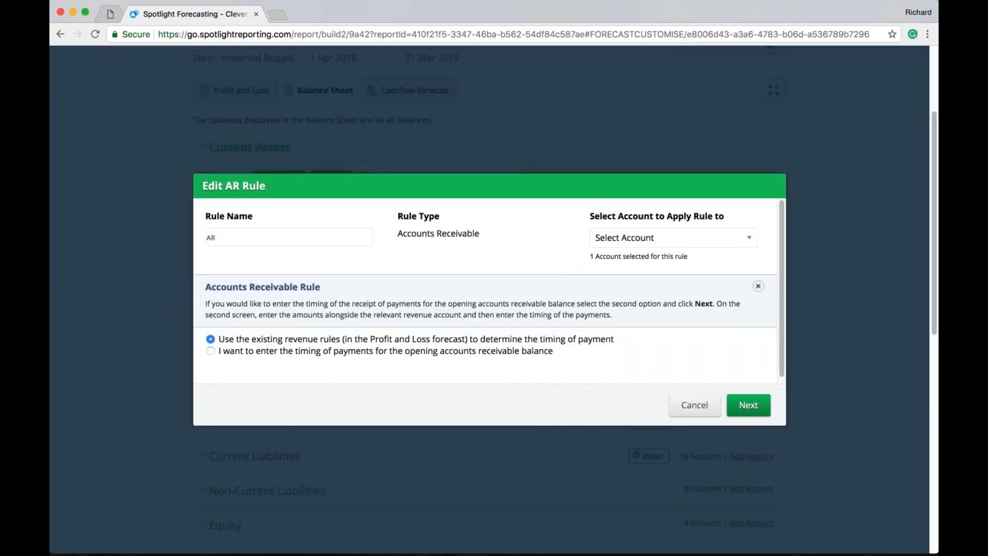
click(694, 405)
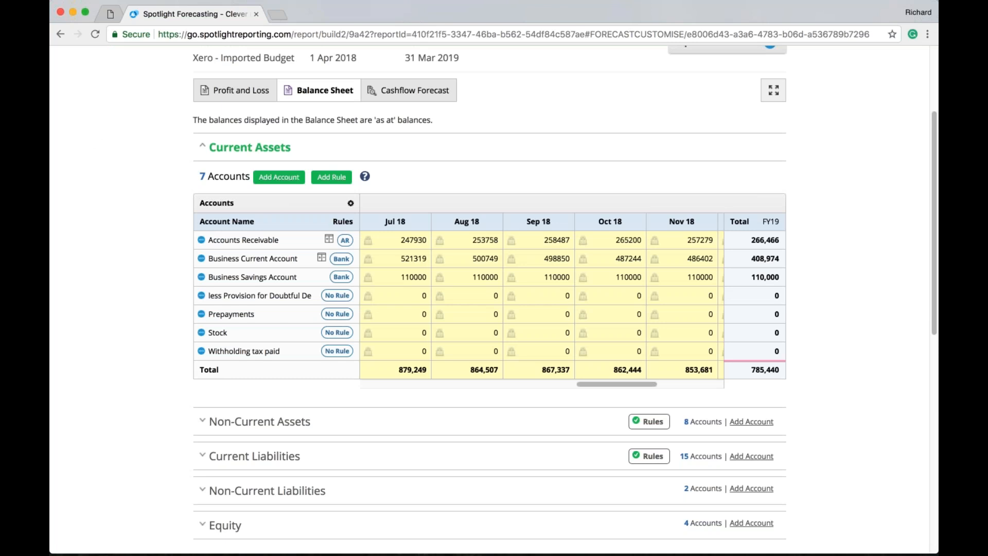
Recheck the REV.TRA Default rule's payment timing against the Balance Sheet's Accounts Receivable, and go back to the Cashflow Forecast.
click(233, 92)
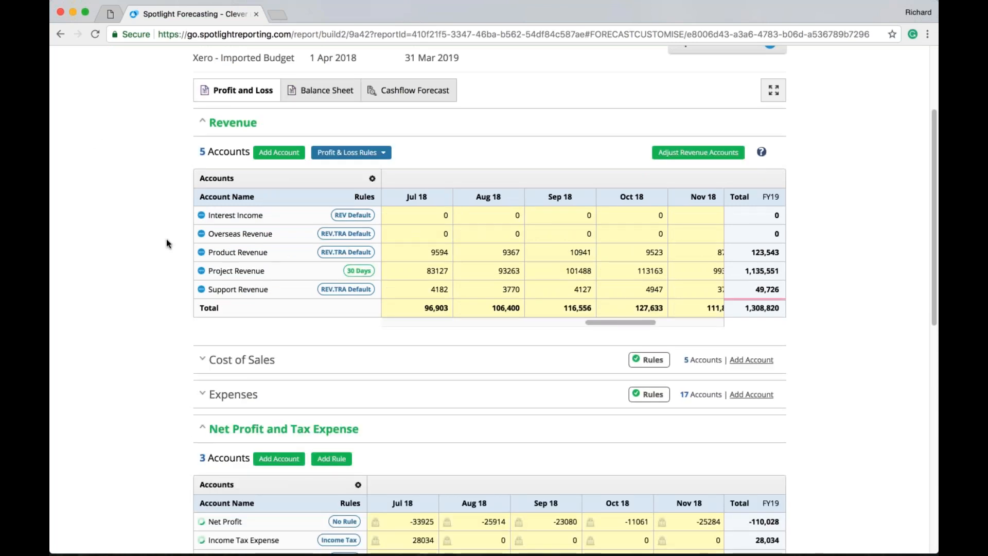
click(345, 252)
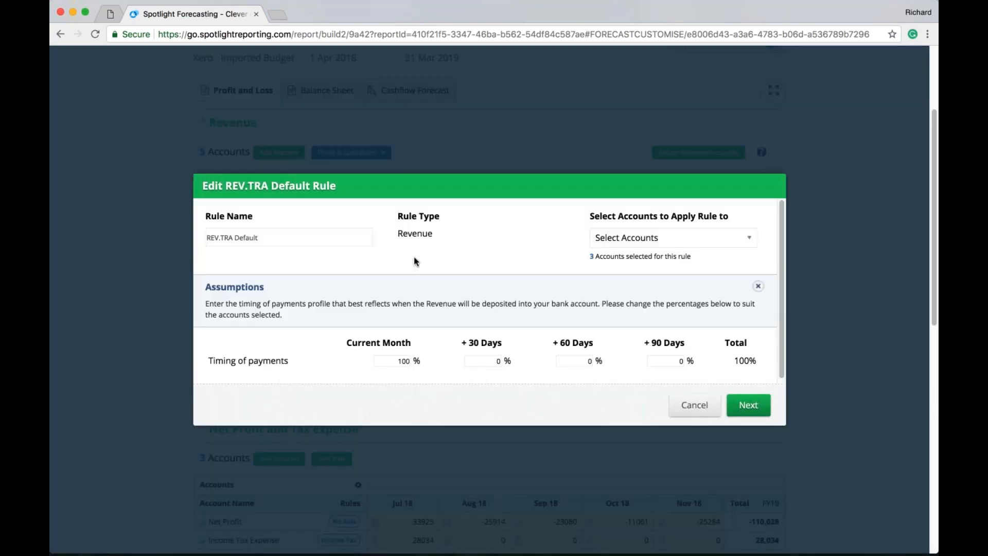
click(694, 405)
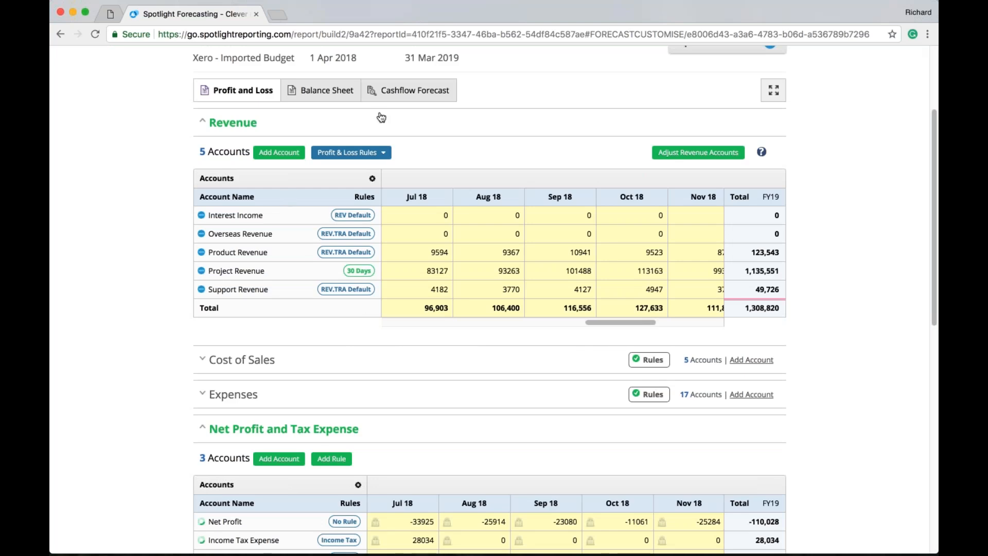
click(335, 94)
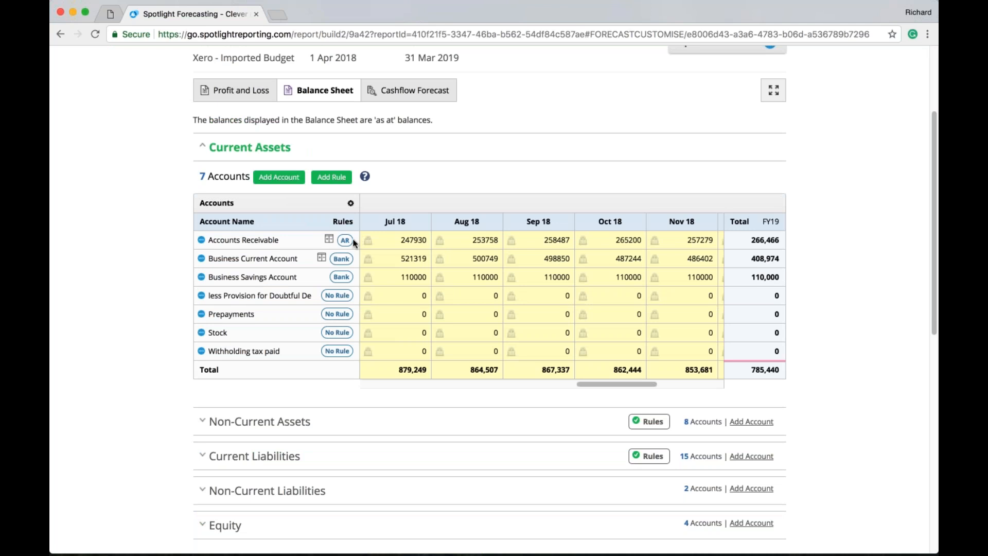
click(412, 92)
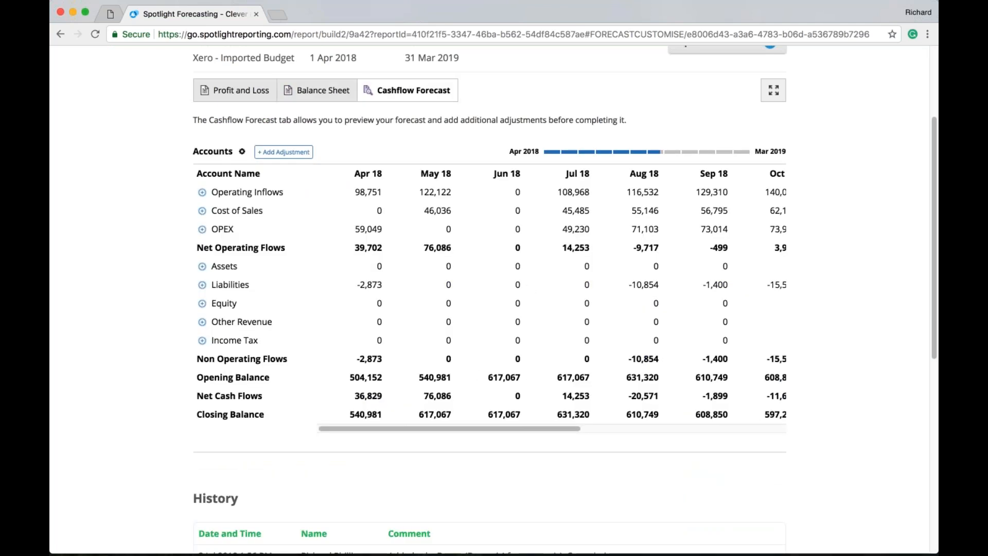
Look over the Cashflow Forecast totals, and go back to the Profit and Loss Revenue figures from Jun 18 onwards.
scroll(486, 309, up, 2)
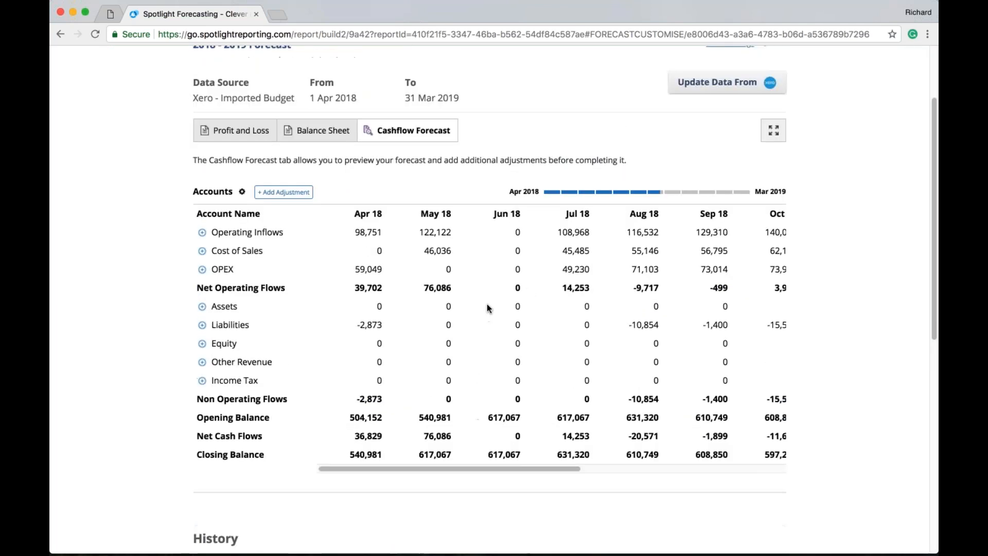
scroll(487, 307, up, 5)
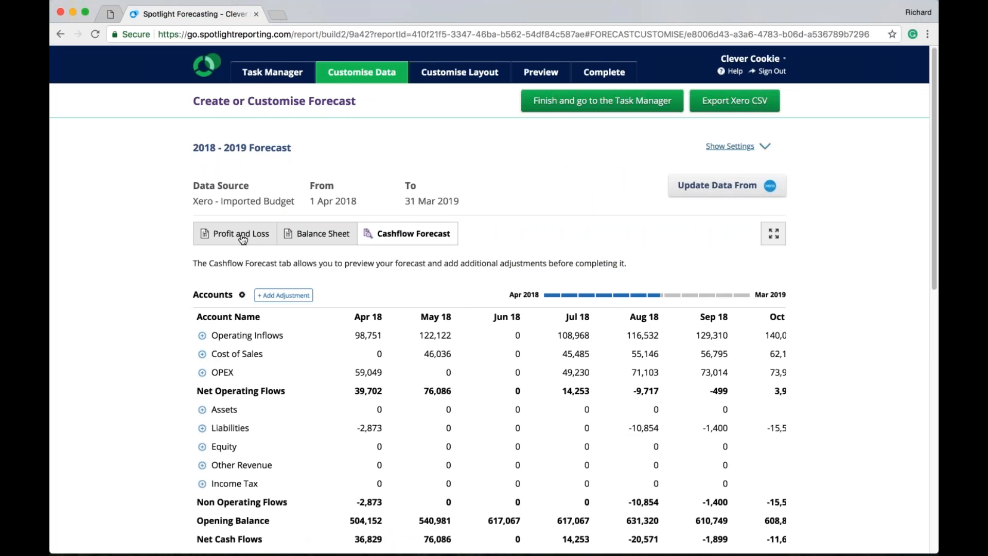
click(242, 235)
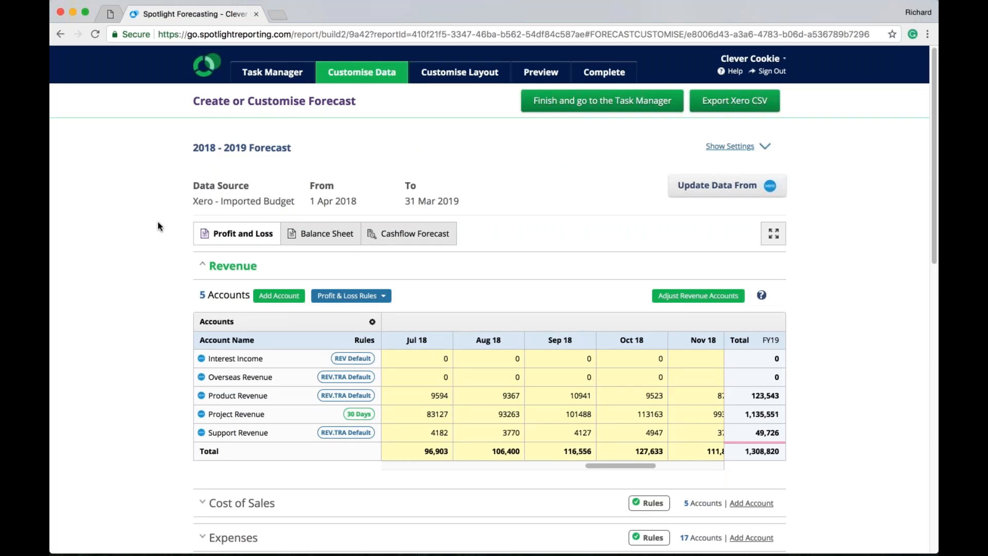
drag(620, 466, 603, 470)
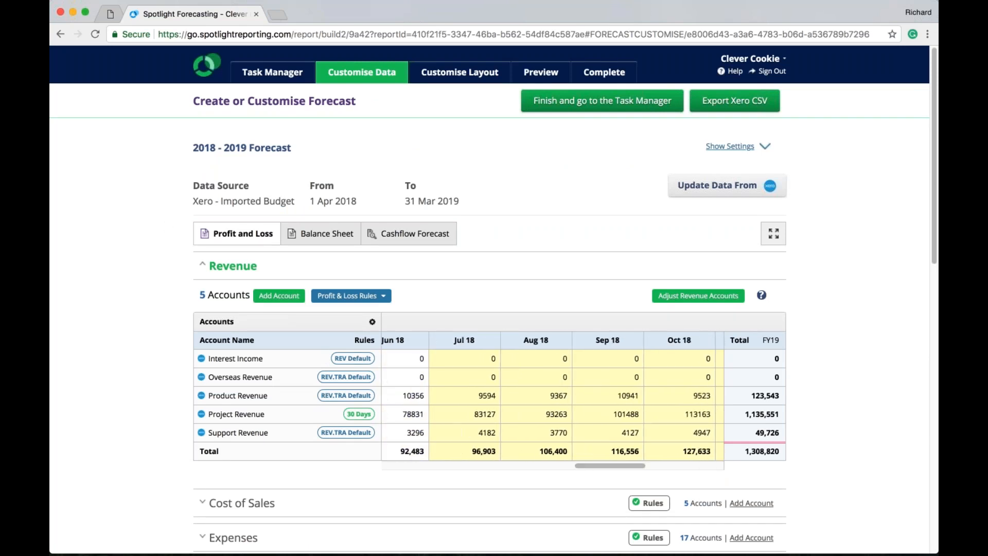
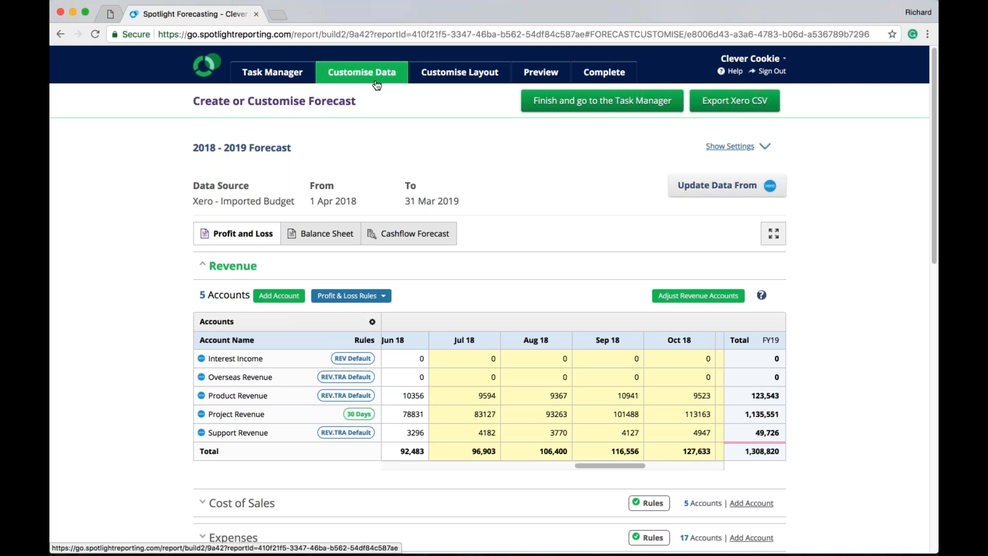
Go to the report layout customisation and filter the report by the 2018 - 2019 Forecast.
click(453, 84)
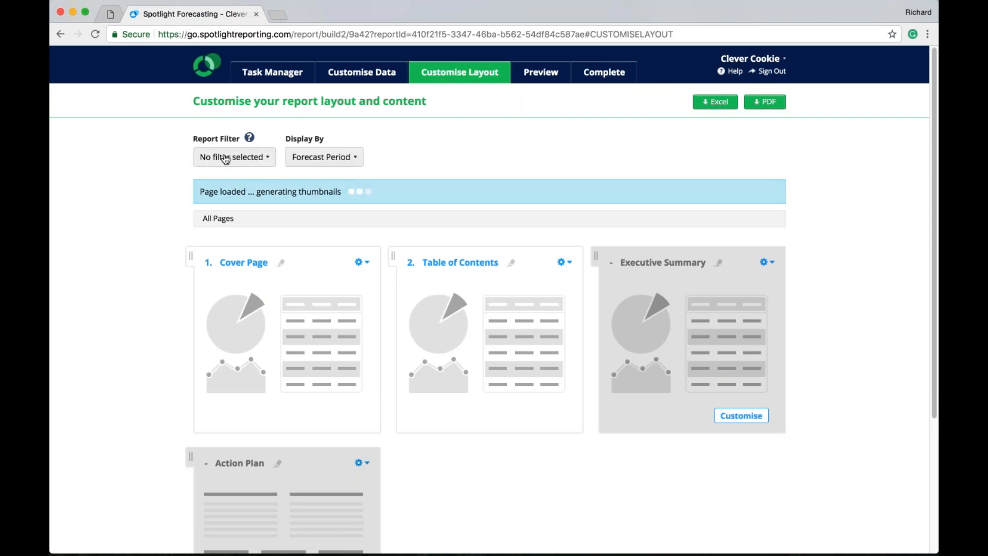
click(267, 161)
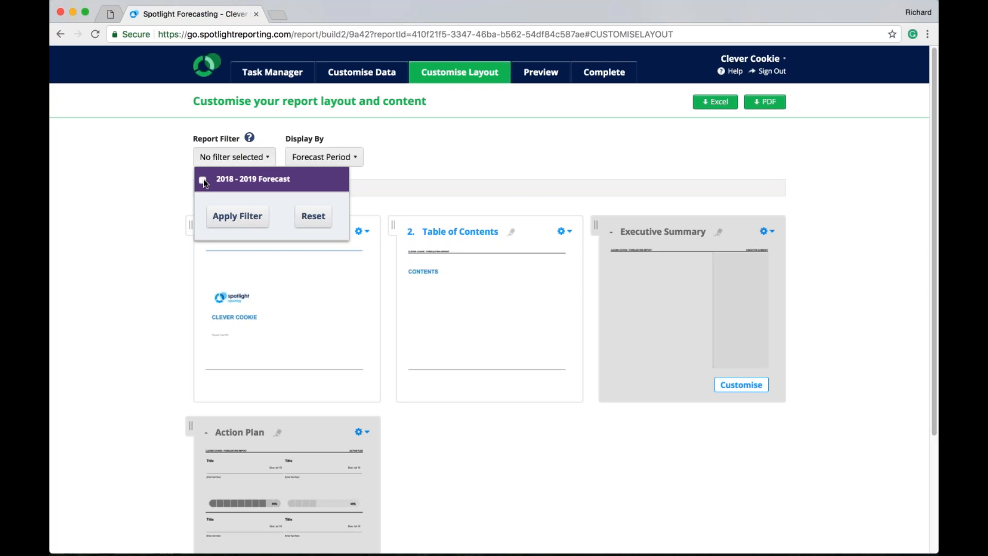
click(253, 221)
click(322, 222)
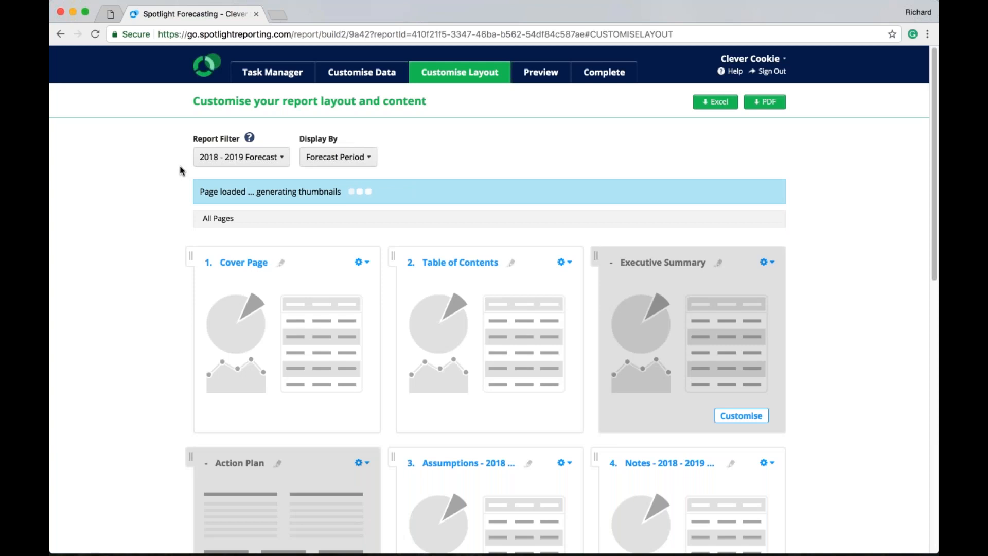
Examine the forecast report's page thumbnails and the Assumptions and Notes page titles, leaving the titles unedited.
scroll(169, 173, down, 3)
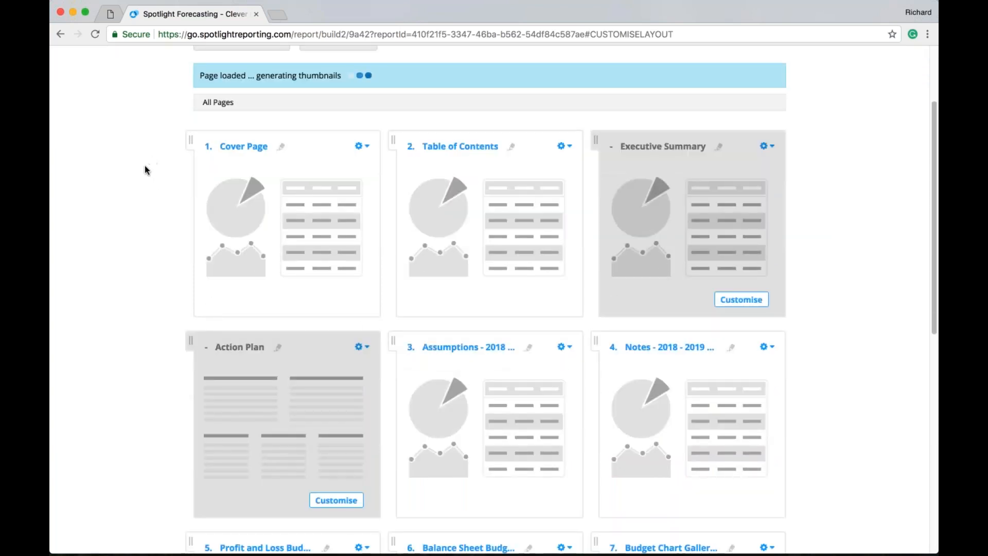
scroll(145, 170, down, 2)
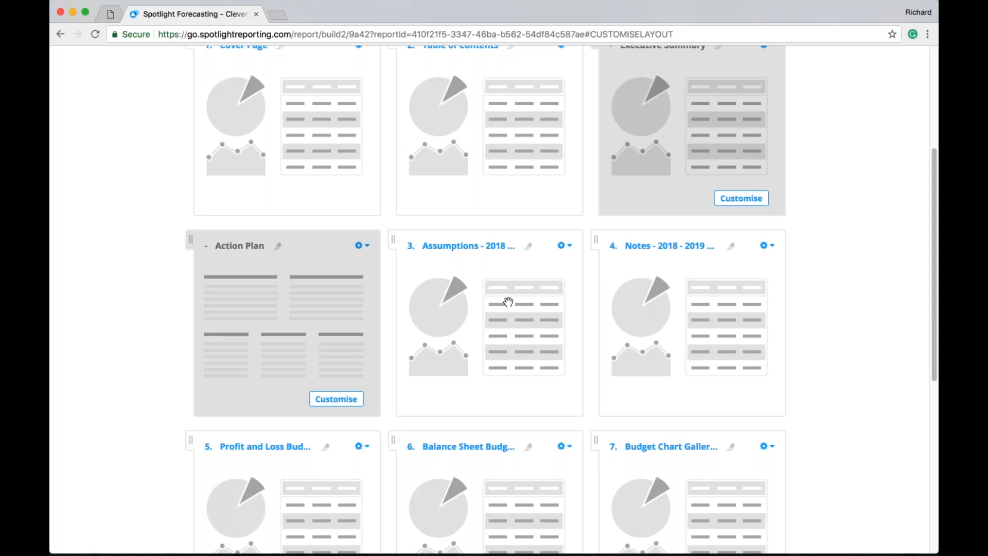
click(469, 245)
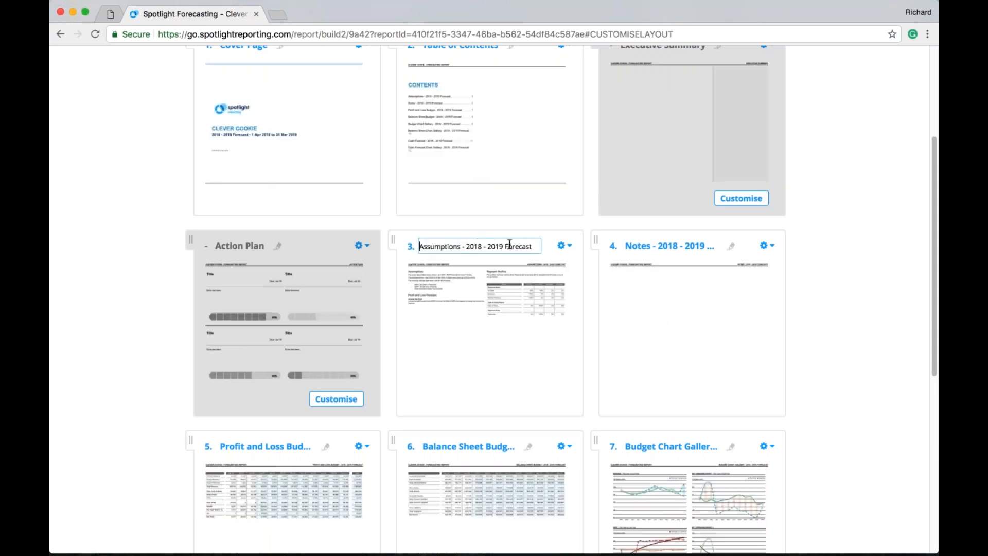
drag(466, 247, 532, 247)
click(822, 353)
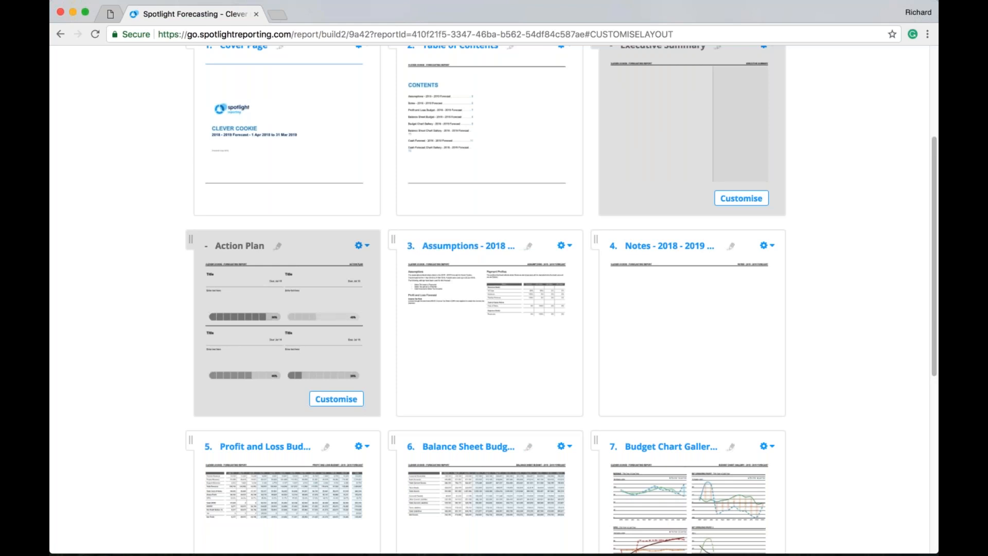
click(684, 247)
click(854, 403)
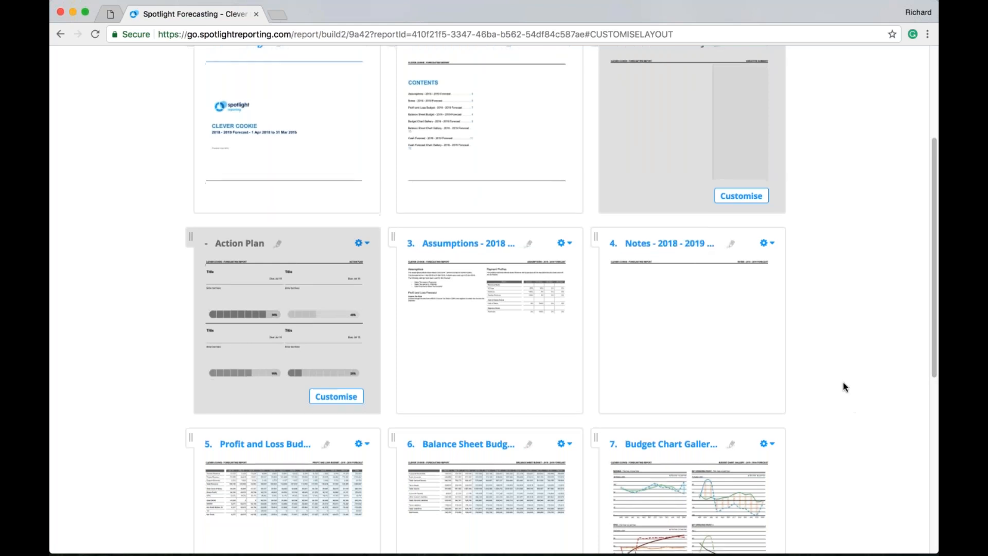
scroll(843, 381, down, 5)
scroll(844, 385, down, 3)
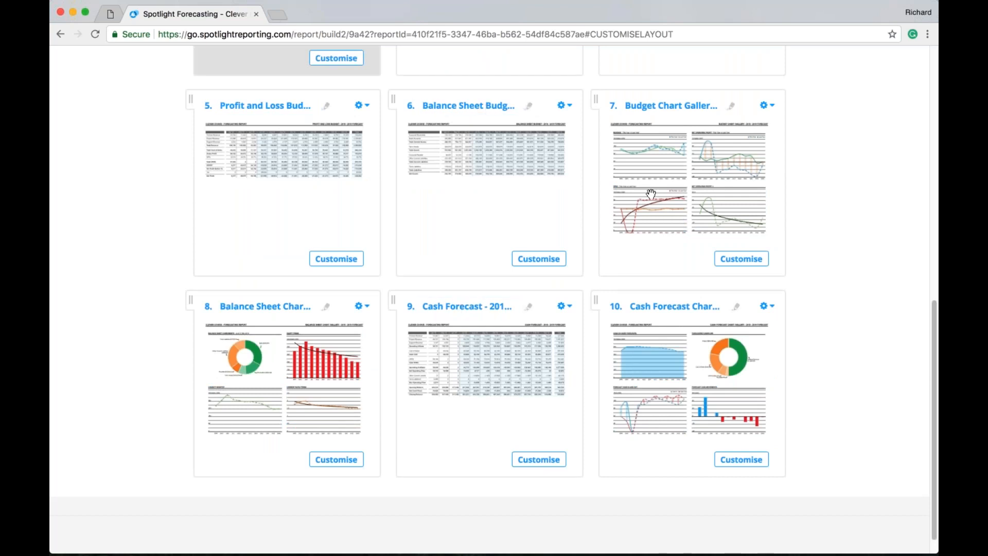
scroll(833, 372, up, 10)
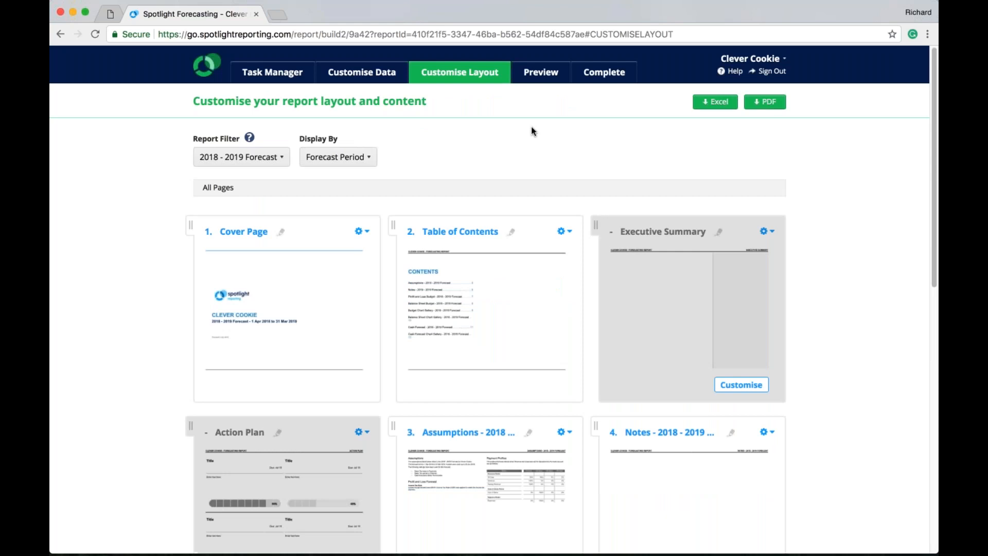
Customise the Profit and Loss Budget - 2018 - 2019 Forecast page by setting its detail level to Detailed.
scroll(530, 128, down, 3)
scroll(532, 130, down, 5)
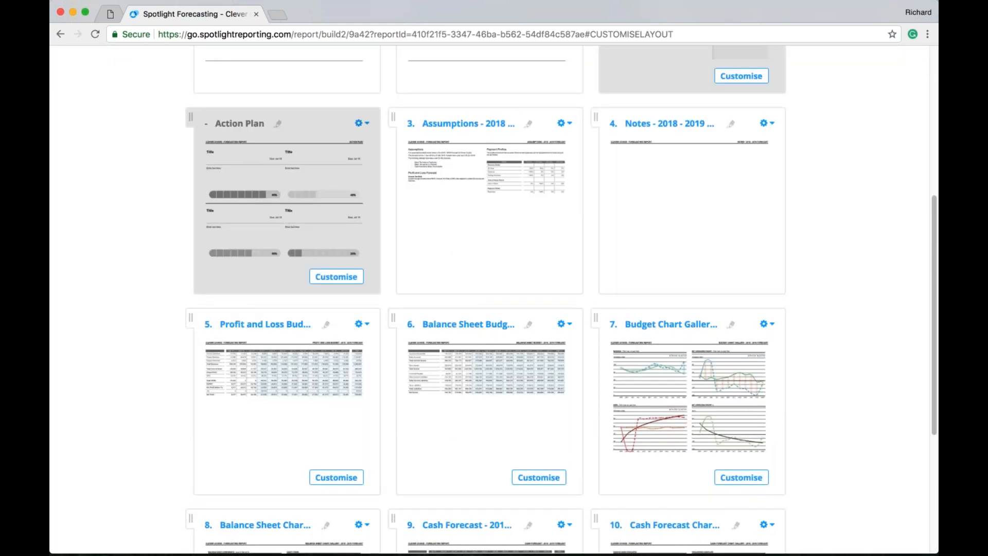
click(360, 324)
click(336, 477)
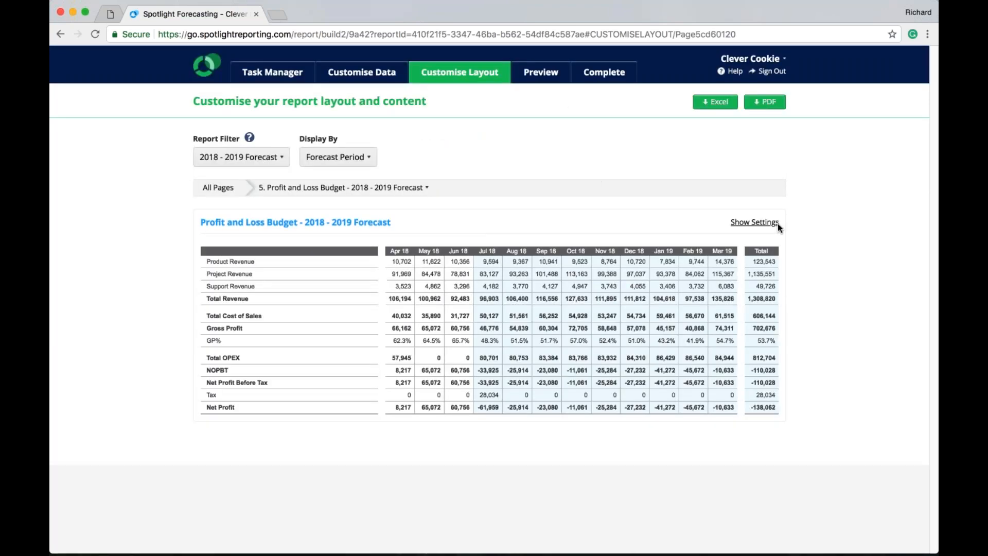
click(775, 223)
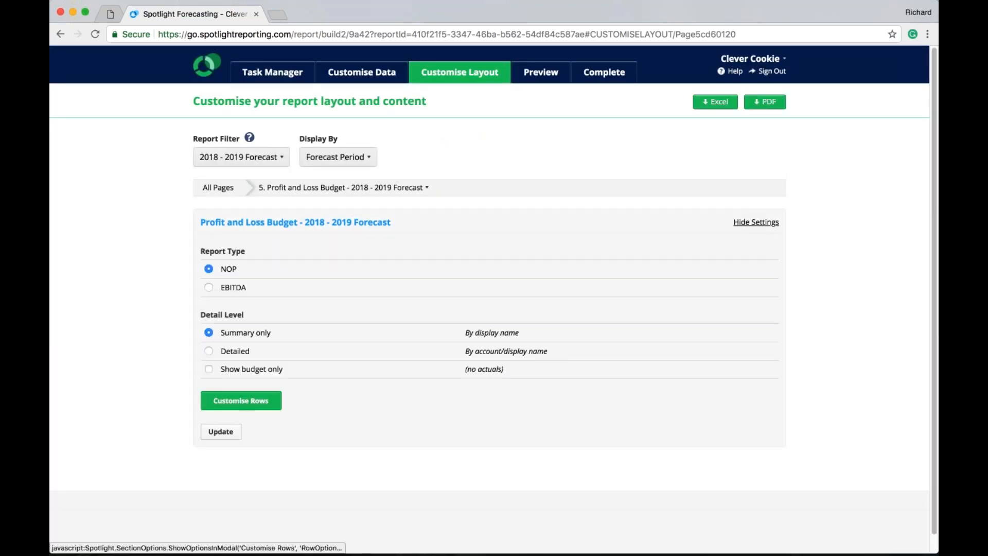
click(234, 351)
click(220, 431)
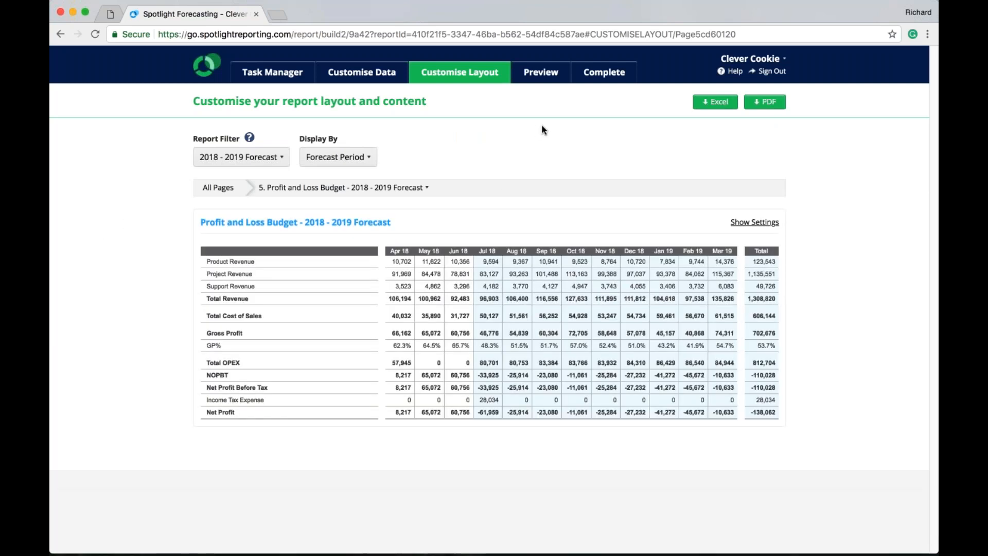
View the report's Preview and Complete stages, and return to the Task Manager to look at the Create Scenario option.
click(476, 77)
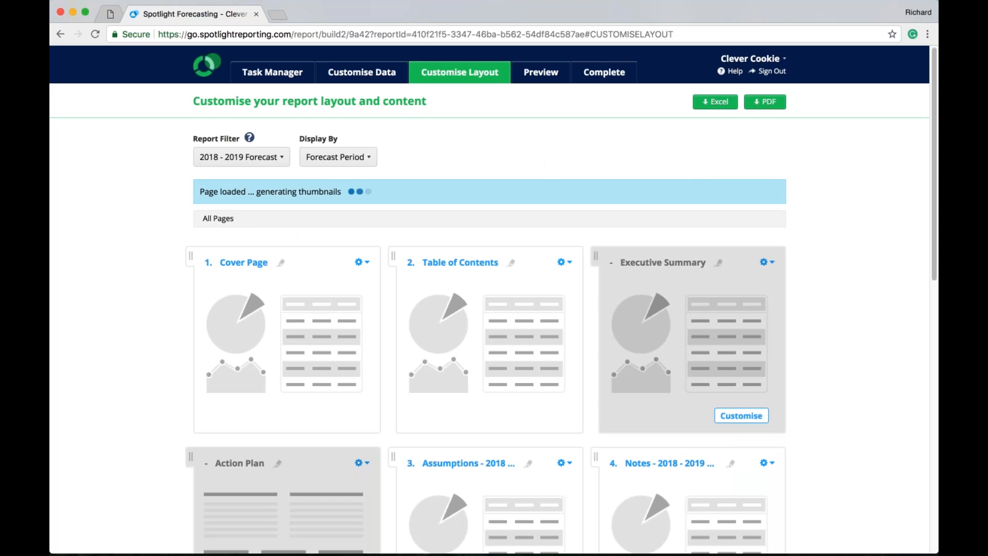
click(550, 79)
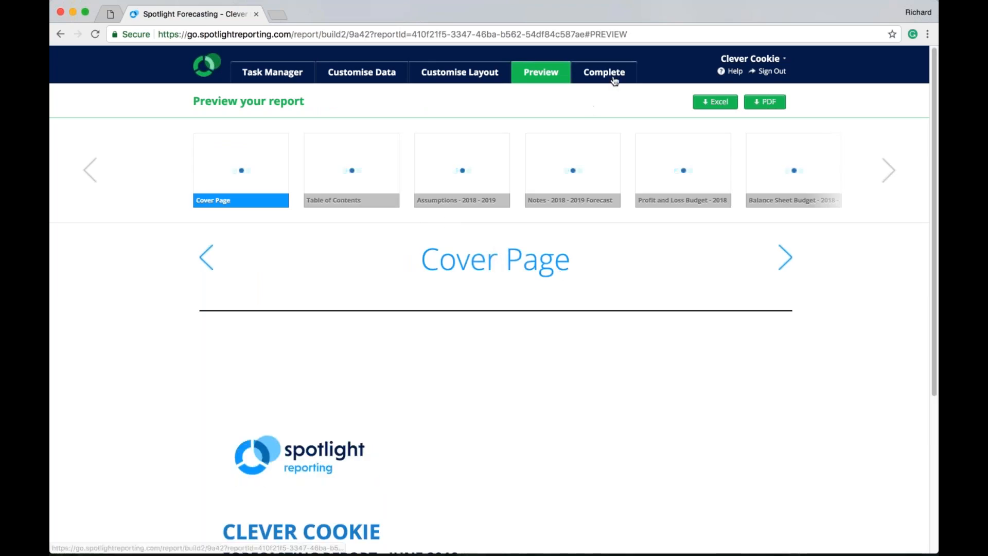
click(614, 81)
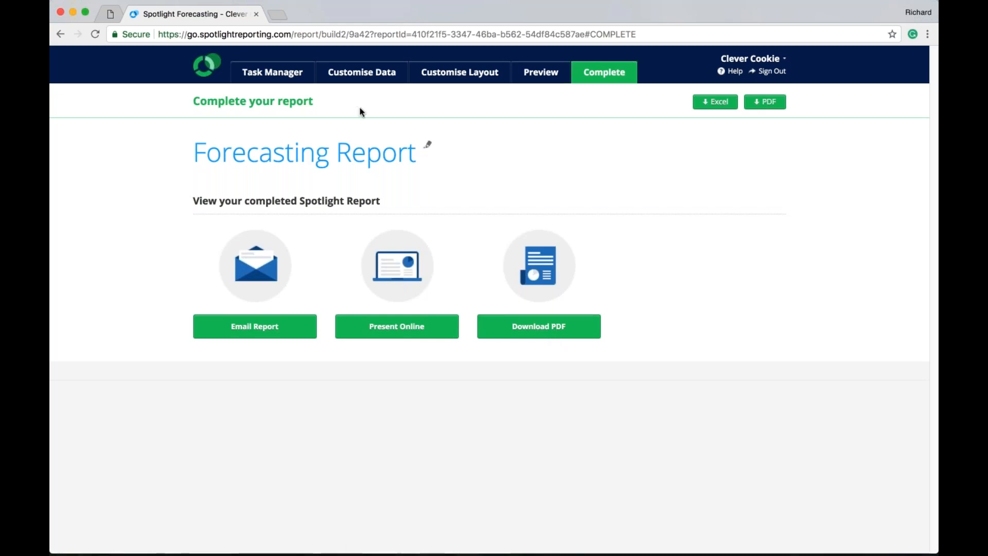
click(283, 82)
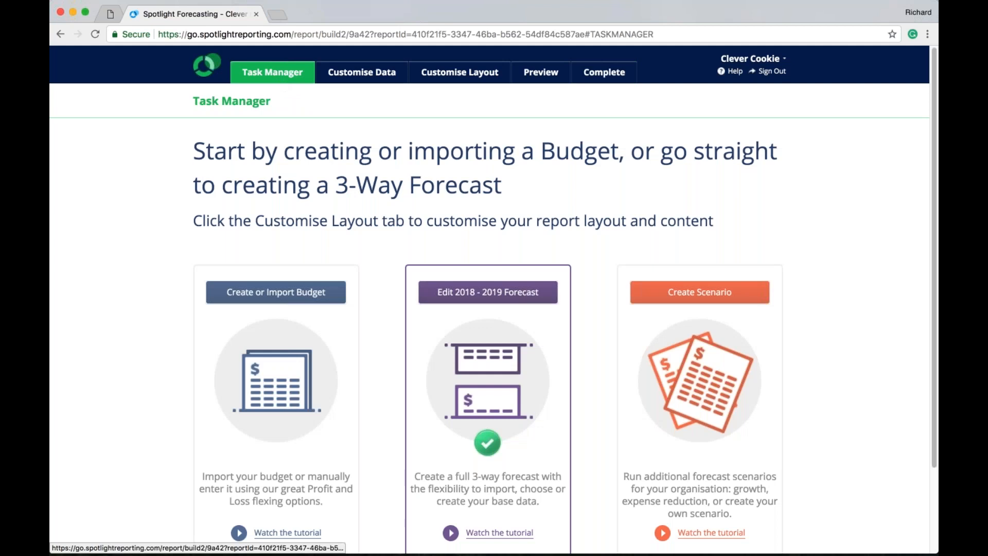
scroll(566, 178, down, 2)
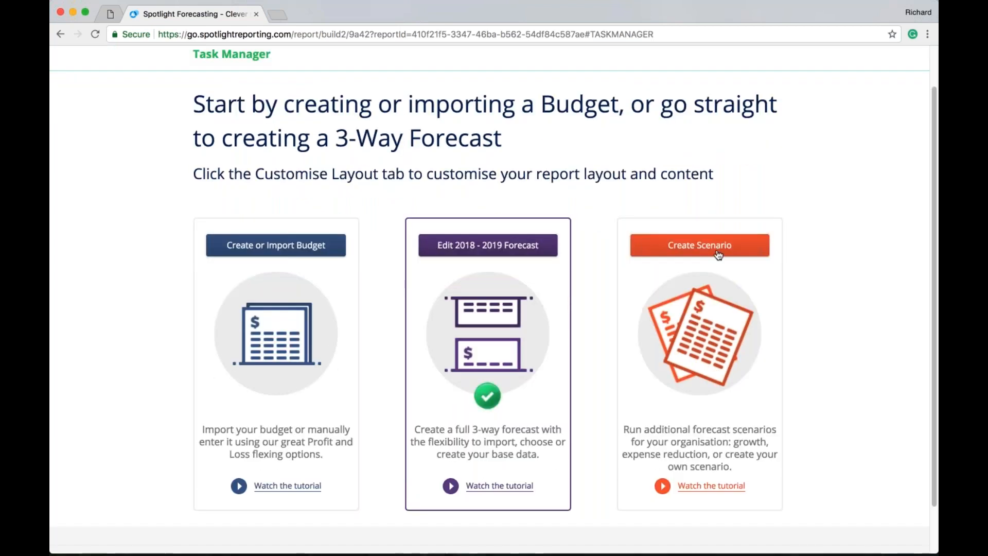